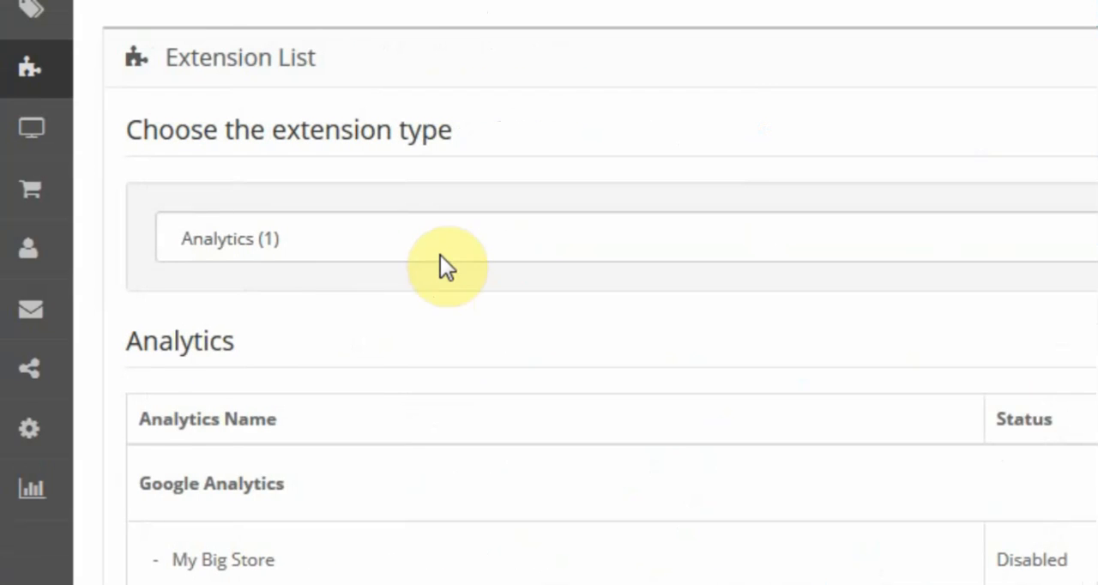
Filter the extension list to Modules and start a new Pav Home Page Builder module.
{"action": "left_click", "coordinate": [441, 246]}
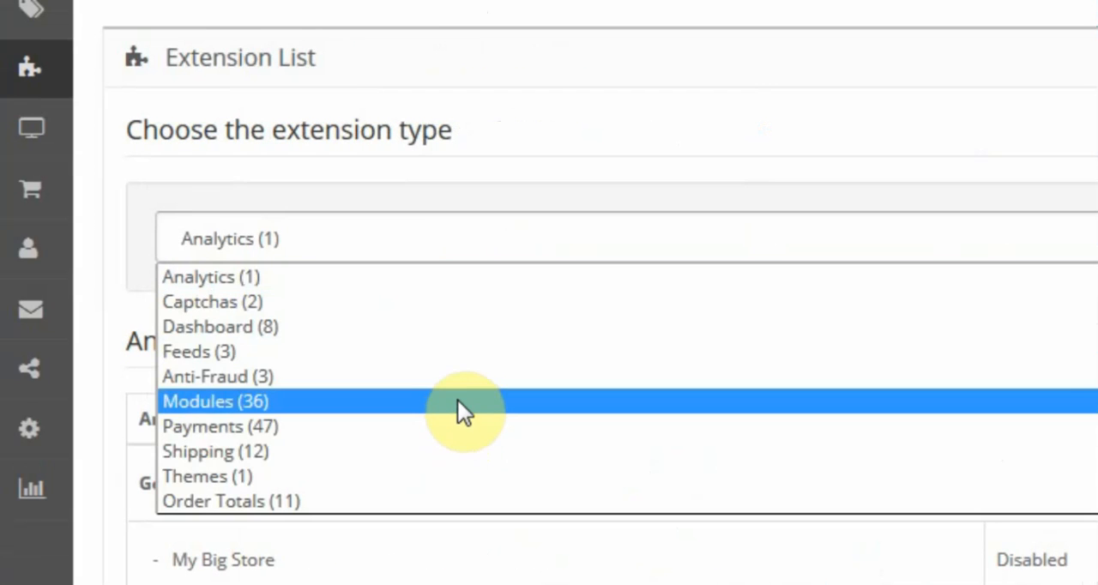
{"action": "left_click", "coordinate": [458, 401]}
{"action": "scroll", "coordinate": [913, 274], "scroll_direction": "down", "scroll_amount": 7}
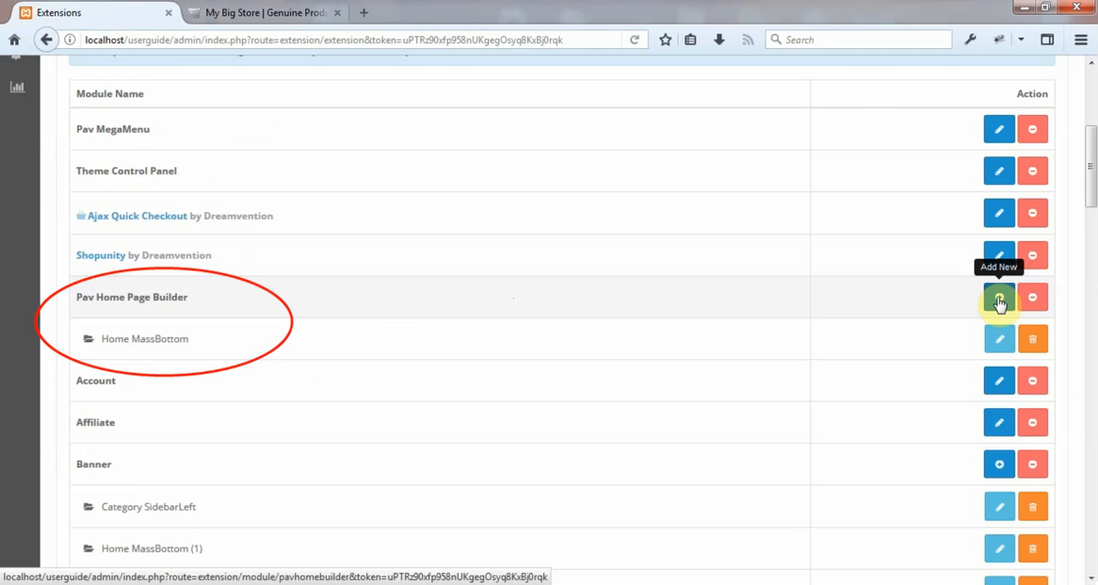
{"action": "left_click", "coordinate": [1000, 300]}
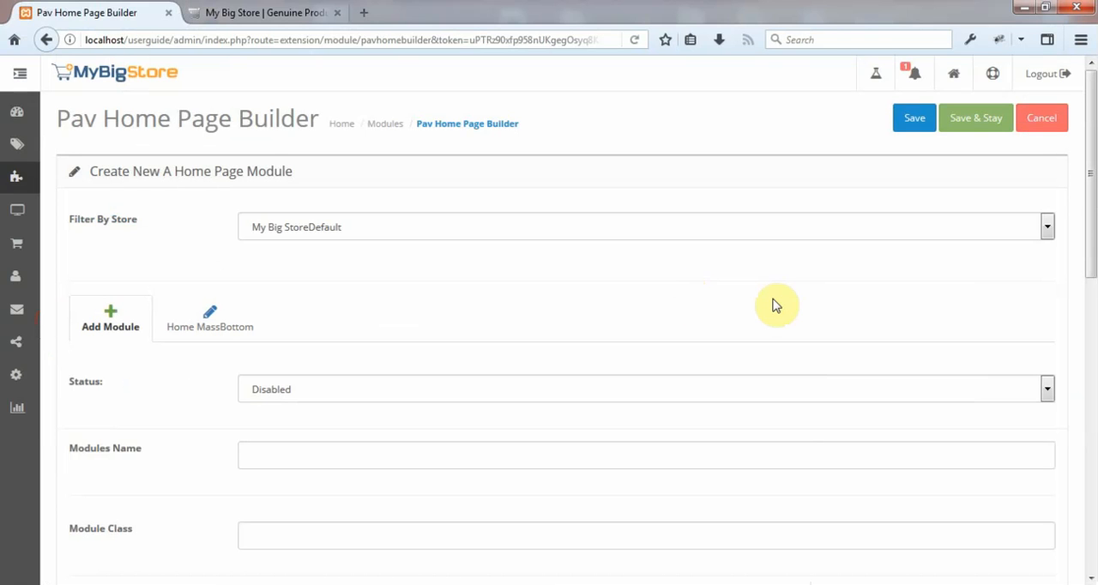
Set the new module's status to Enabled and name it Home MassBottom2, leaving the module class empty.
{"action": "left_click", "coordinate": [695, 390]}
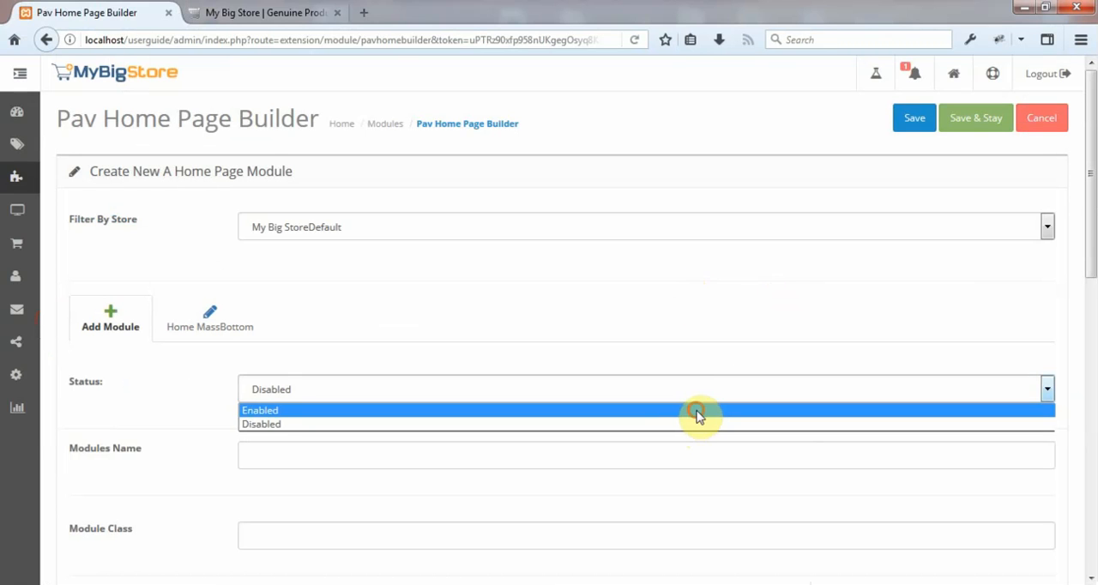
{"action": "left_click", "coordinate": [697, 412]}
{"action": "scroll", "coordinate": [699, 416], "scroll_direction": "down", "scroll_amount": 3}
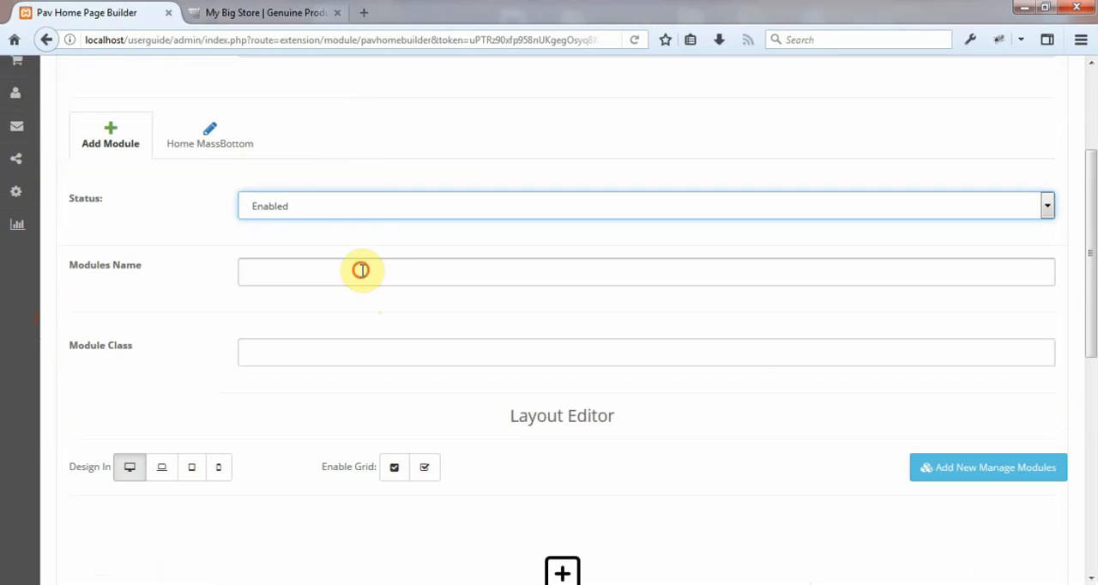
{"action": "left_click", "coordinate": [360, 271]}
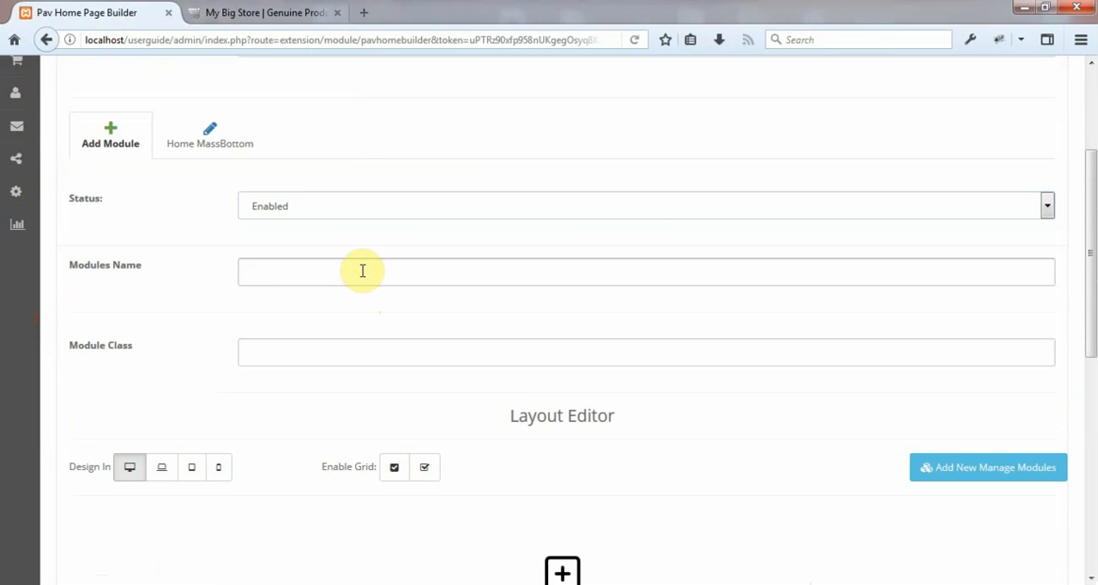
{"action": "type", "text": "Home"}
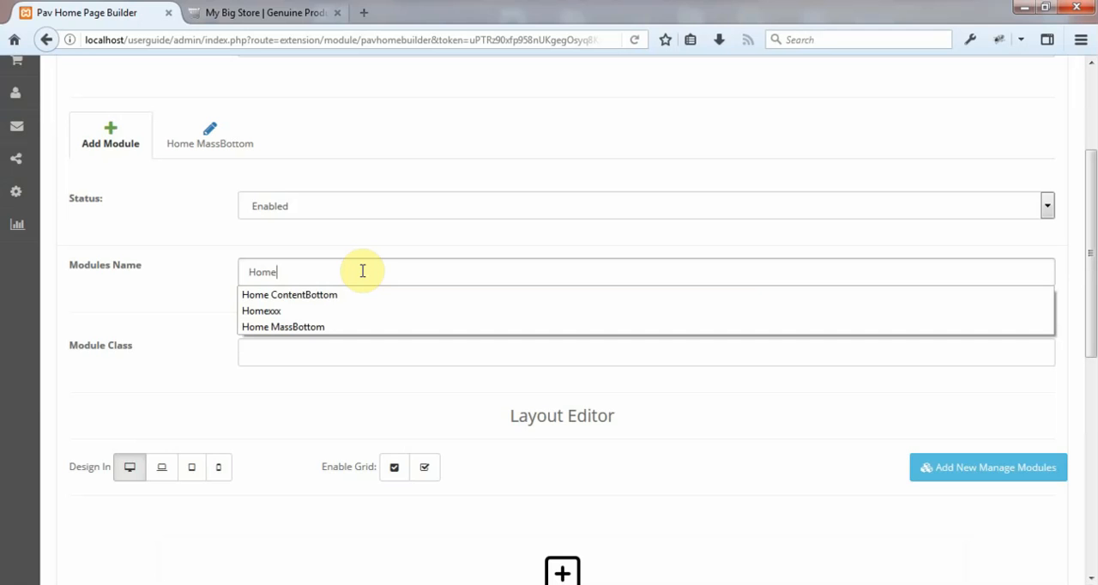
{"action": "left_click", "coordinate": [410, 330]}
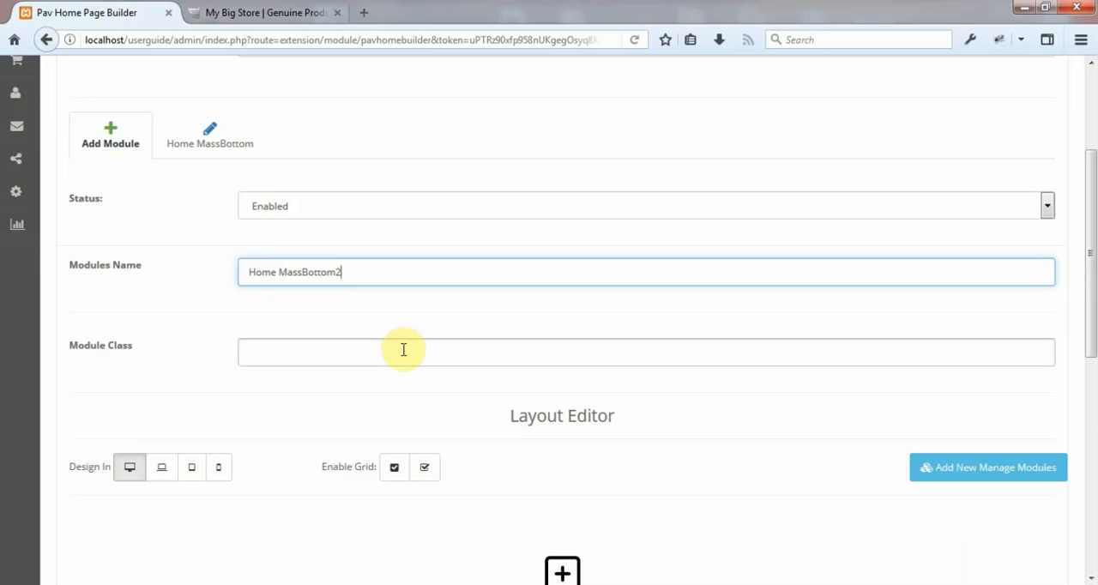
{"action": "left_click", "coordinate": [400, 347]}
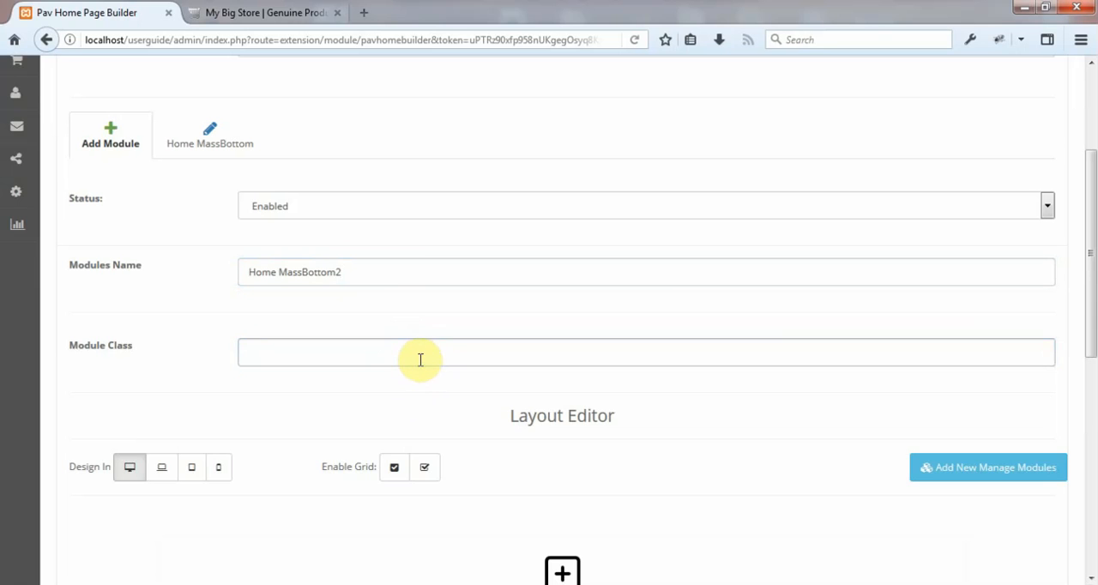
Add a row with one column in the Layout Editor and enable the grid overlay.
{"action": "scroll", "coordinate": [437, 329], "scroll_direction": "down", "scroll_amount": 3}
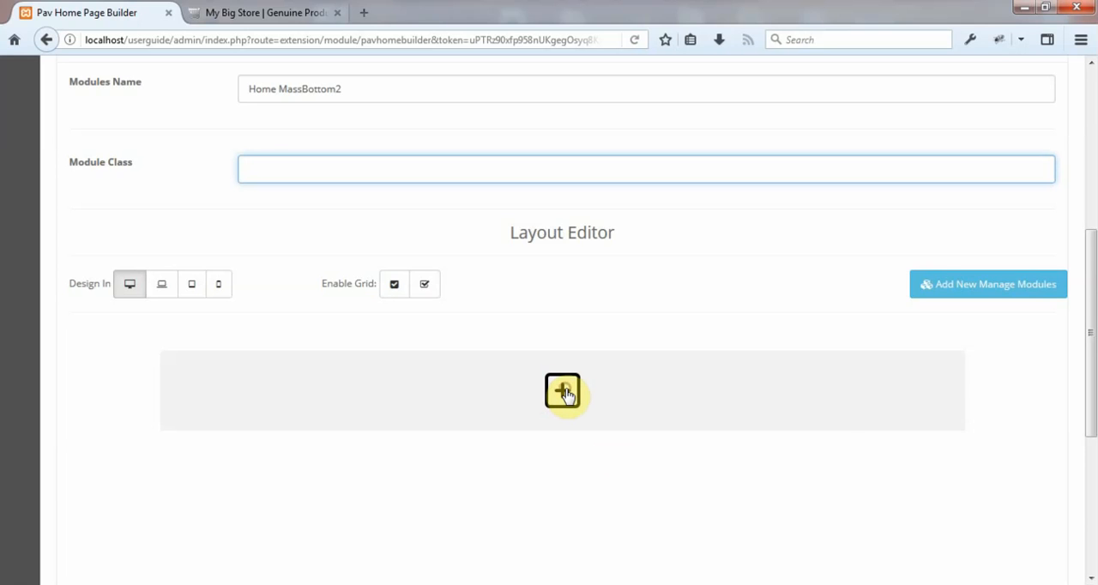
{"action": "left_click", "coordinate": [563, 391]}
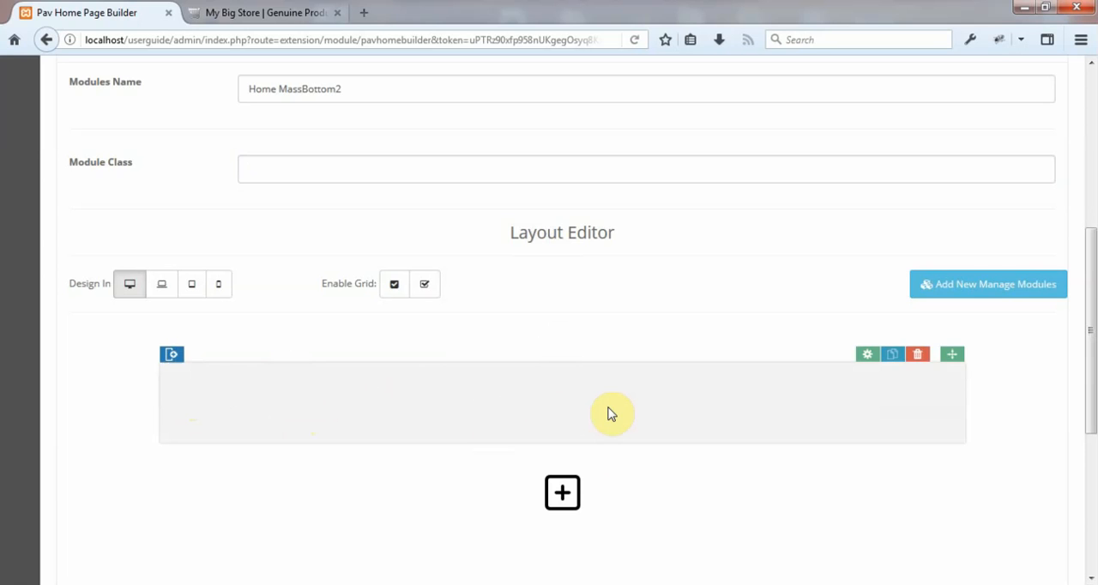
{"action": "left_click", "coordinate": [173, 355]}
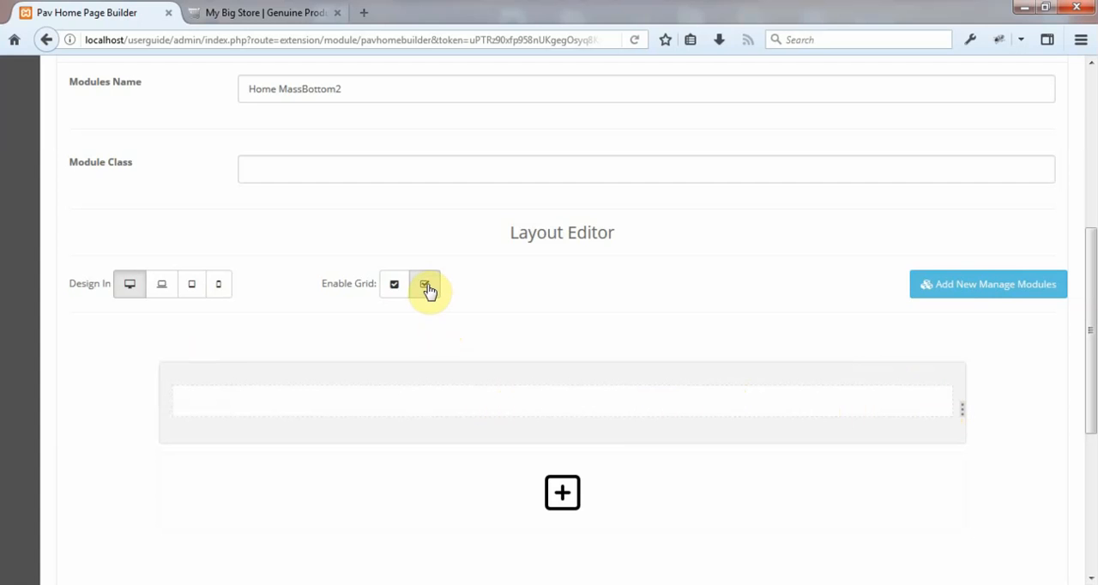
{"action": "left_click", "coordinate": [395, 288]}
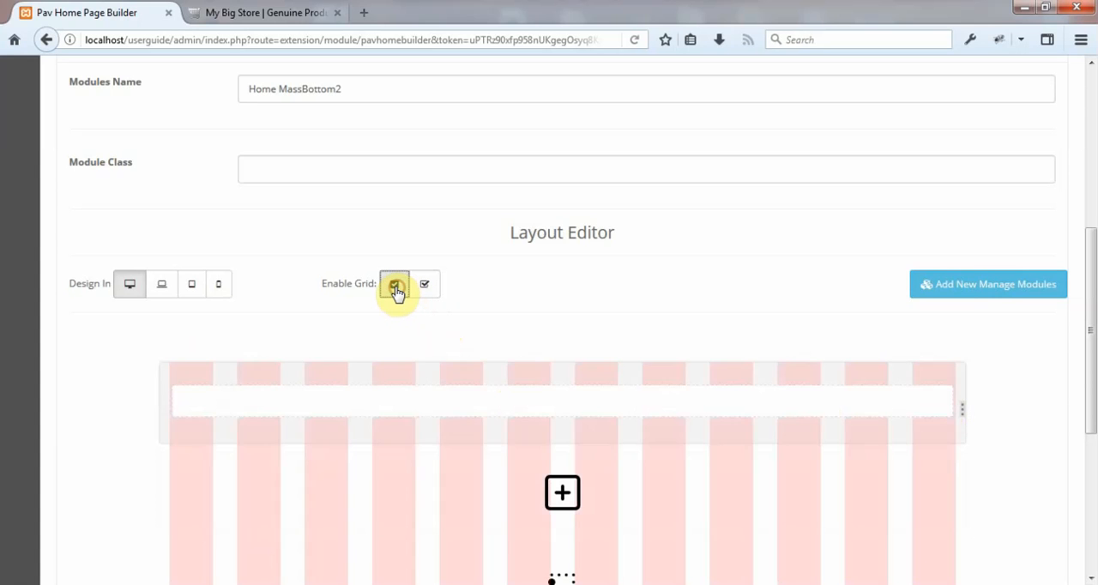
Shrink the row's column to half width, six grid columns, and add a second column beside it.
{"action": "scroll", "coordinate": [395, 292], "scroll_direction": "down", "scroll_amount": 2}
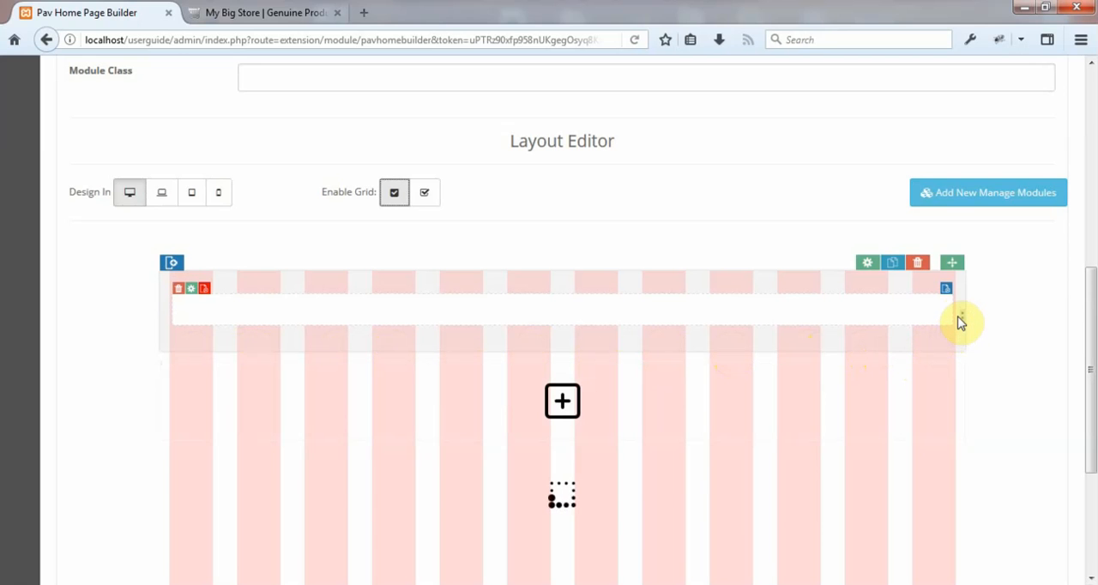
{"action": "left_click_drag", "start_coordinate": [961, 318], "coordinate": [584, 311]}
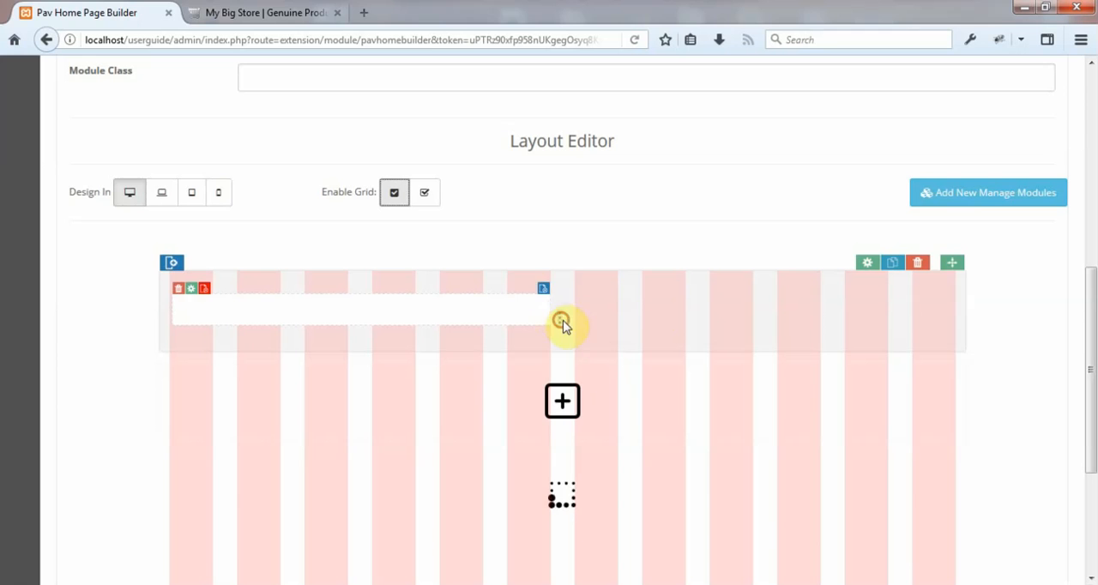
{"action": "left_click_drag", "start_coordinate": [556, 320], "coordinate": [586, 333]}
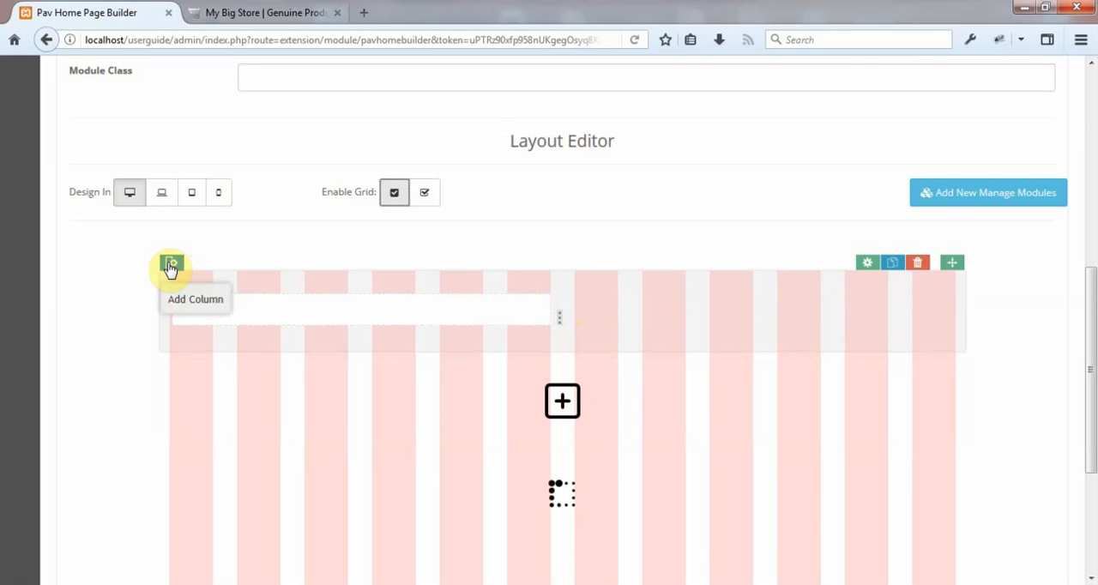
{"action": "left_click", "coordinate": [171, 266]}
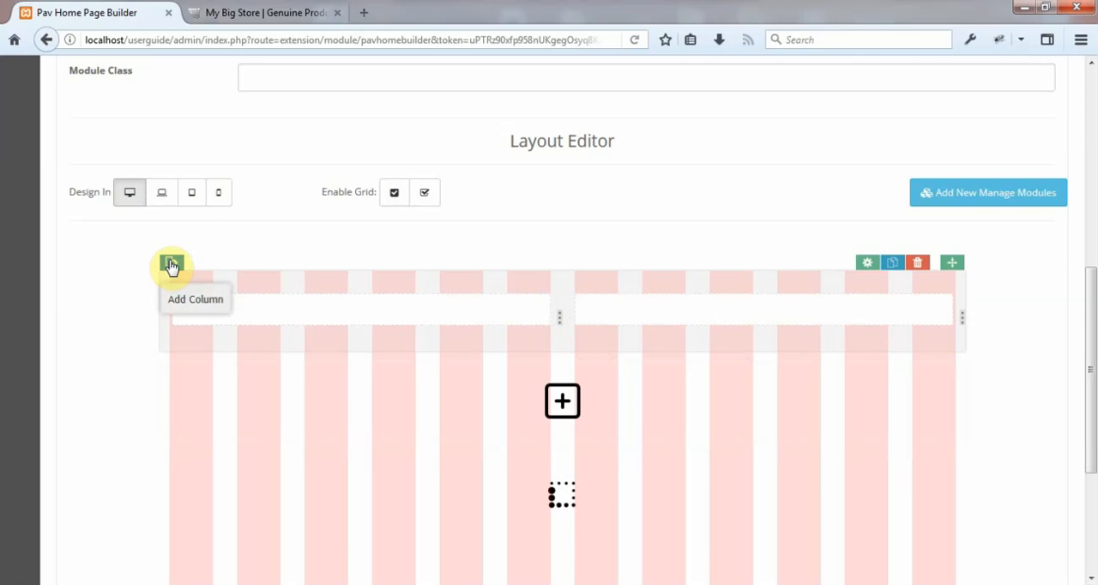
In the Medium Devices, Desktops layout, widen both columns to half of the row each.
{"action": "mouse_move", "coordinate": [640, 329]}
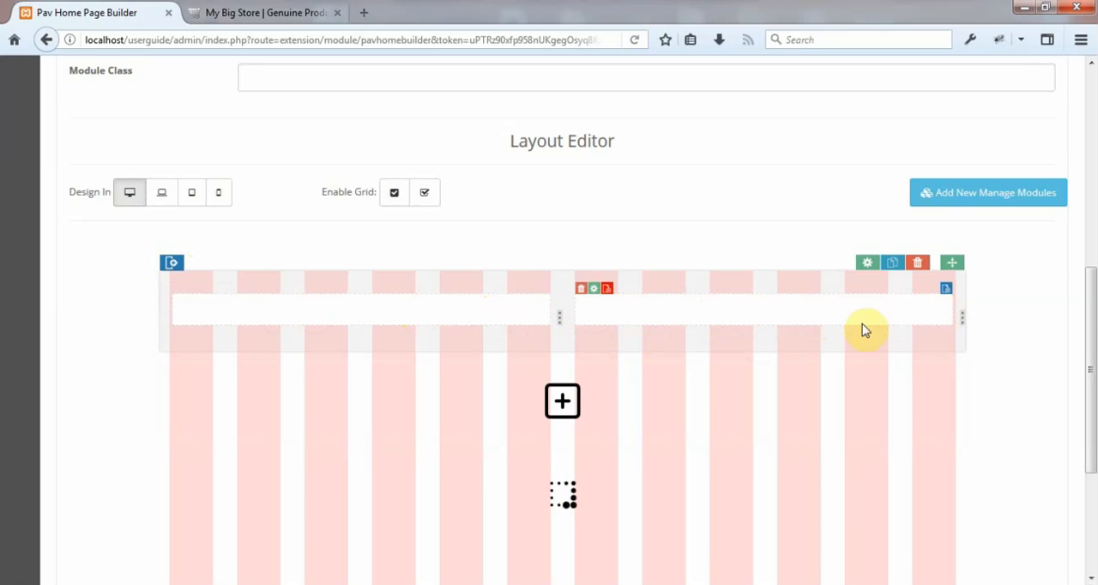
{"action": "left_click", "coordinate": [162, 198]}
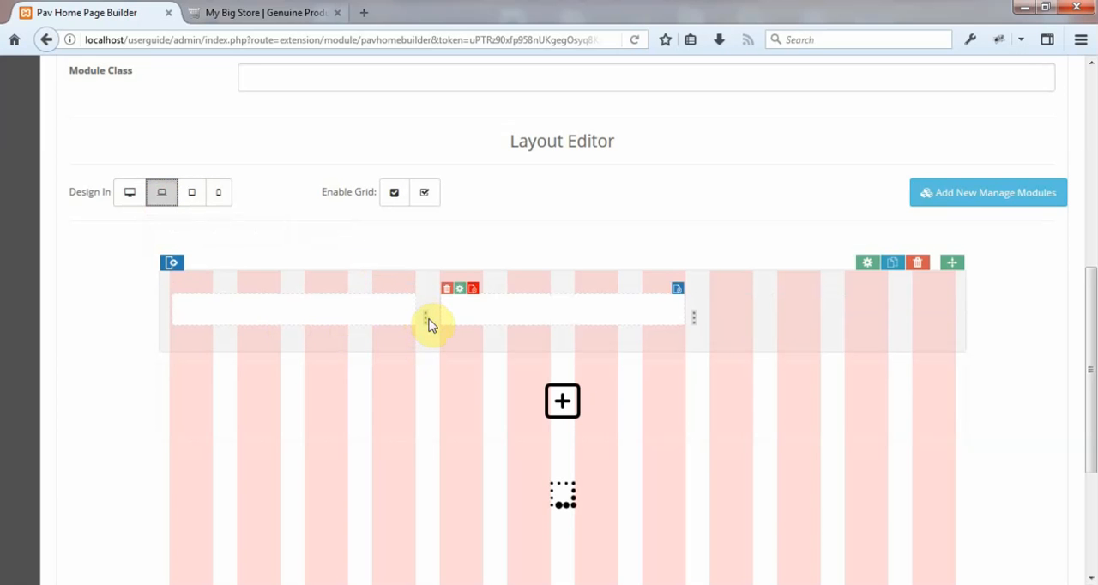
{"action": "left_click_drag", "start_coordinate": [424, 317], "coordinate": [584, 328]}
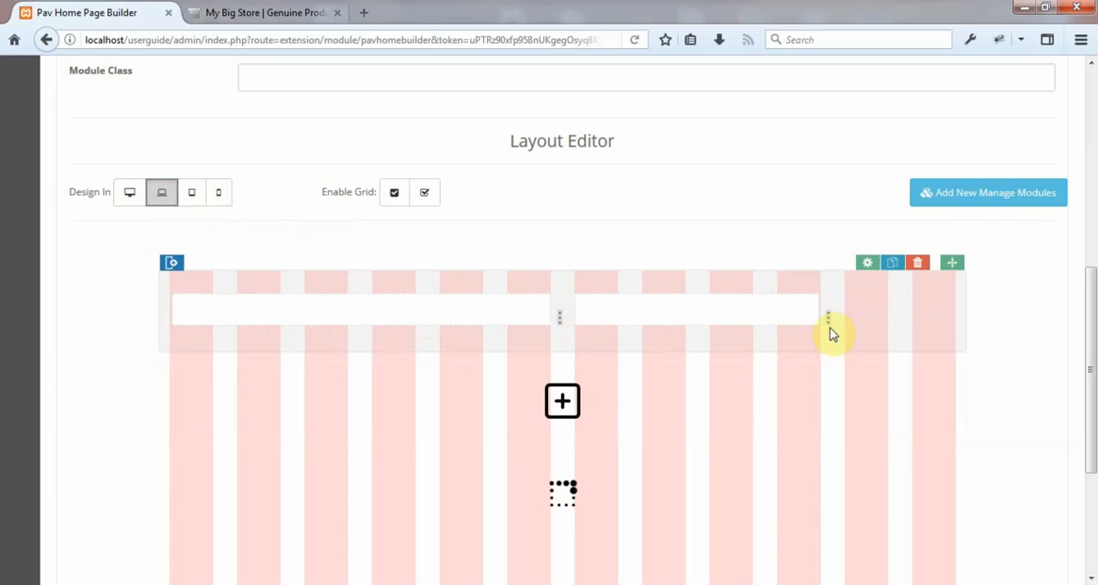
{"action": "left_click_drag", "start_coordinate": [827, 321], "coordinate": [978, 319]}
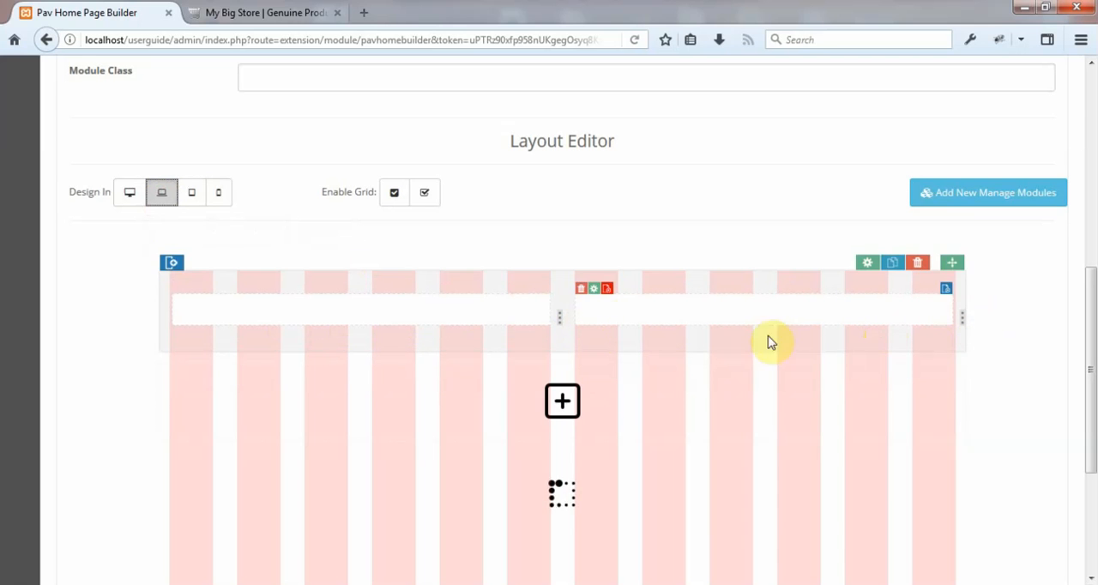
In the Small Devices, Tablets layout, stretch both columns to the full row width so they stack.
{"action": "left_click", "coordinate": [194, 193]}
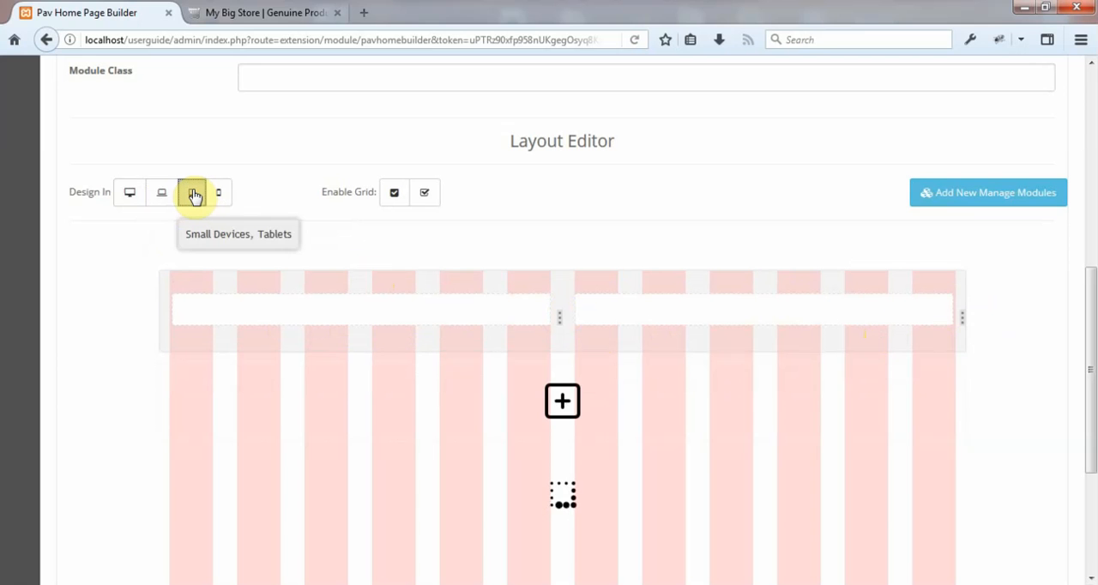
{"action": "left_click", "coordinate": [190, 200]}
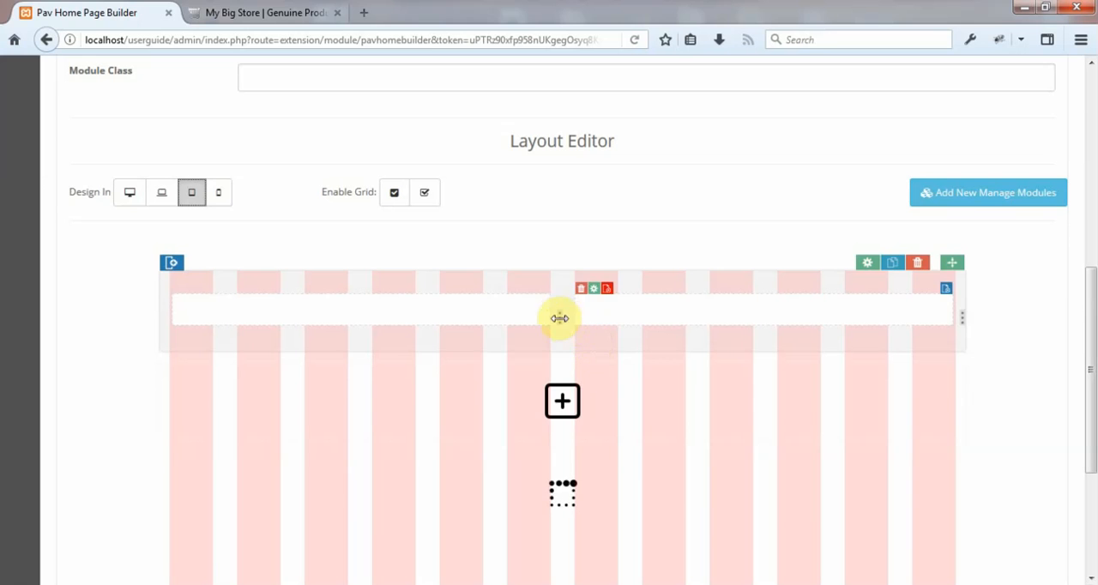
{"action": "left_click_drag", "start_coordinate": [560, 317], "coordinate": [980, 344]}
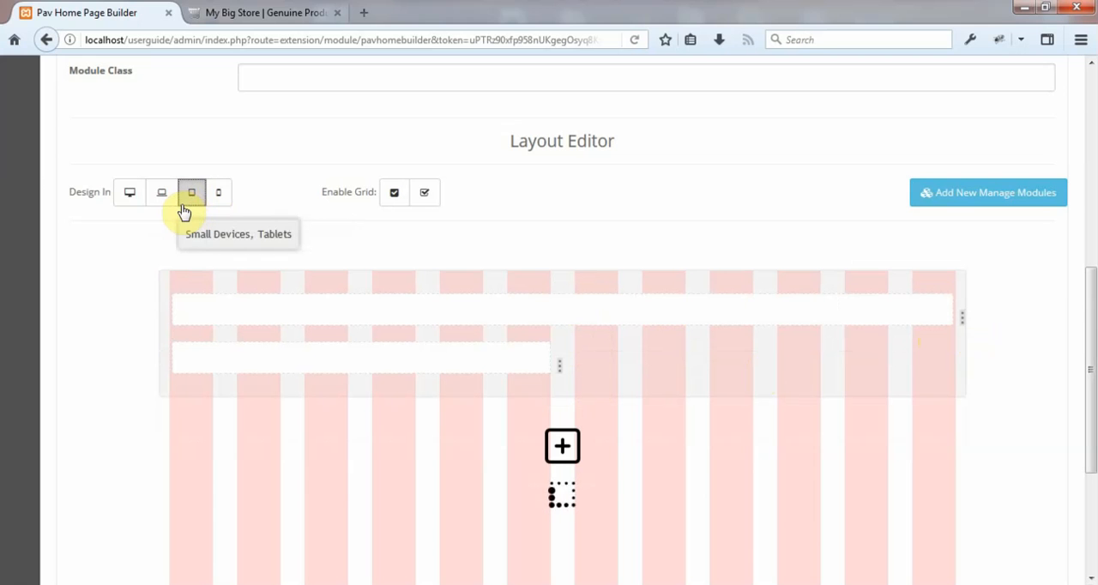
{"action": "mouse_move", "coordinate": [561, 383]}
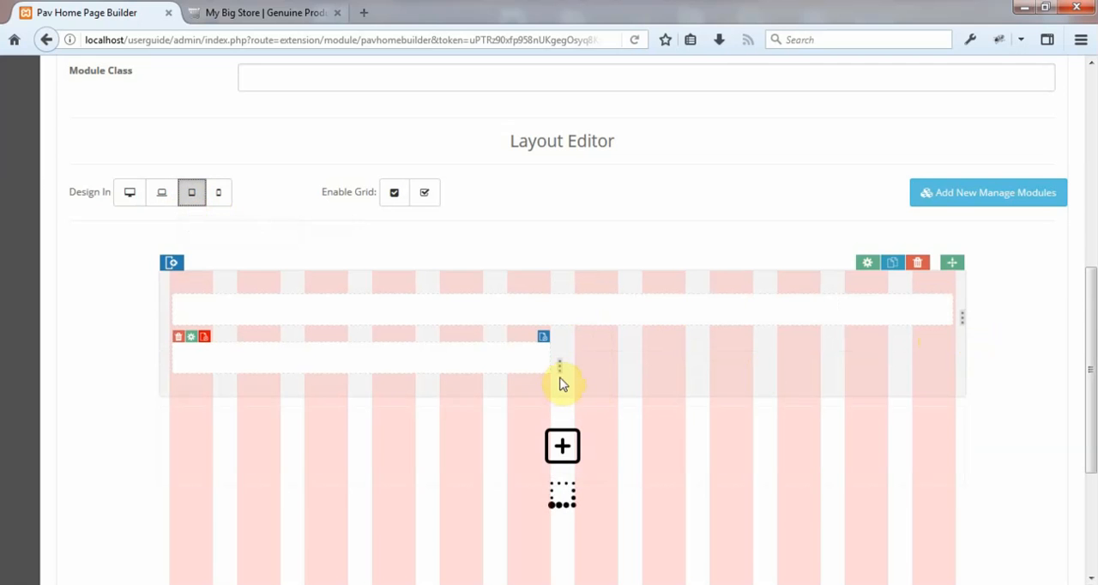
{"action": "left_click_drag", "start_coordinate": [562, 368], "coordinate": [994, 401]}
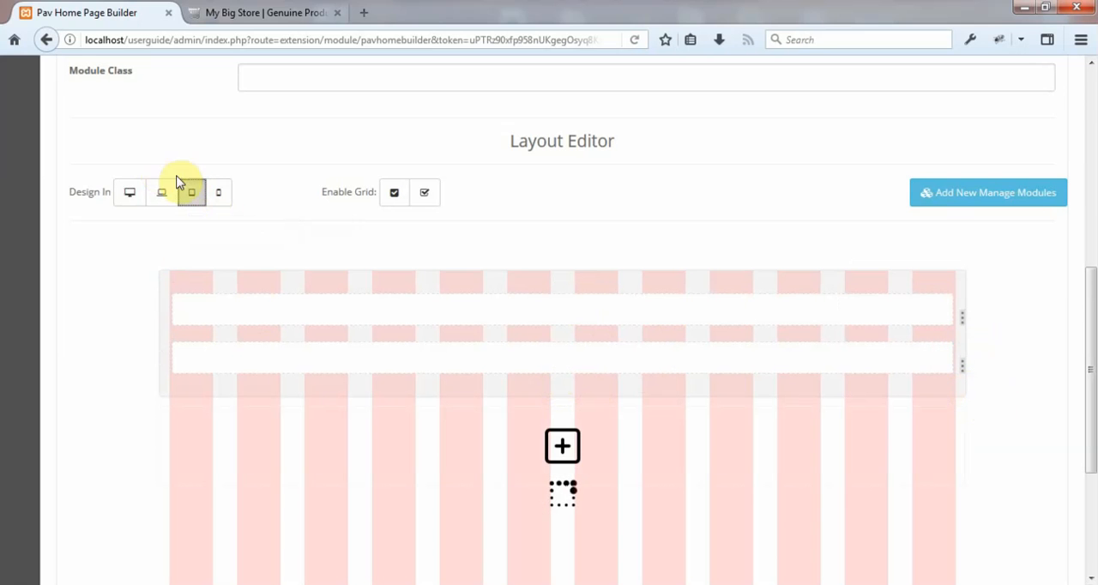
Check how the two columns are arranged in the phone, tablet, medium desktop and wide screen layouts.
{"action": "left_click", "coordinate": [220, 194]}
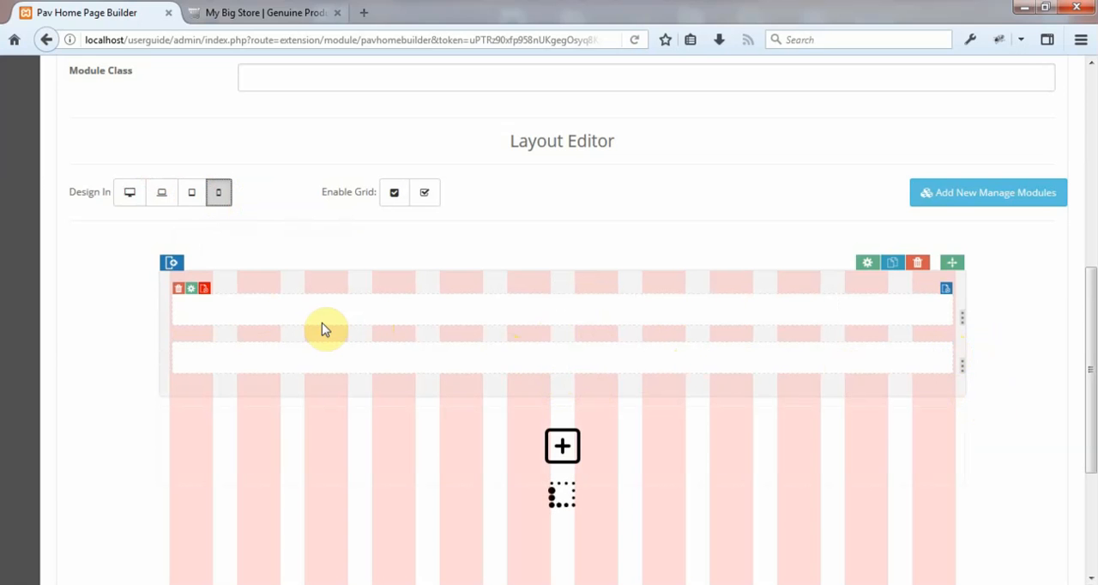
{"action": "left_click", "coordinate": [191, 193]}
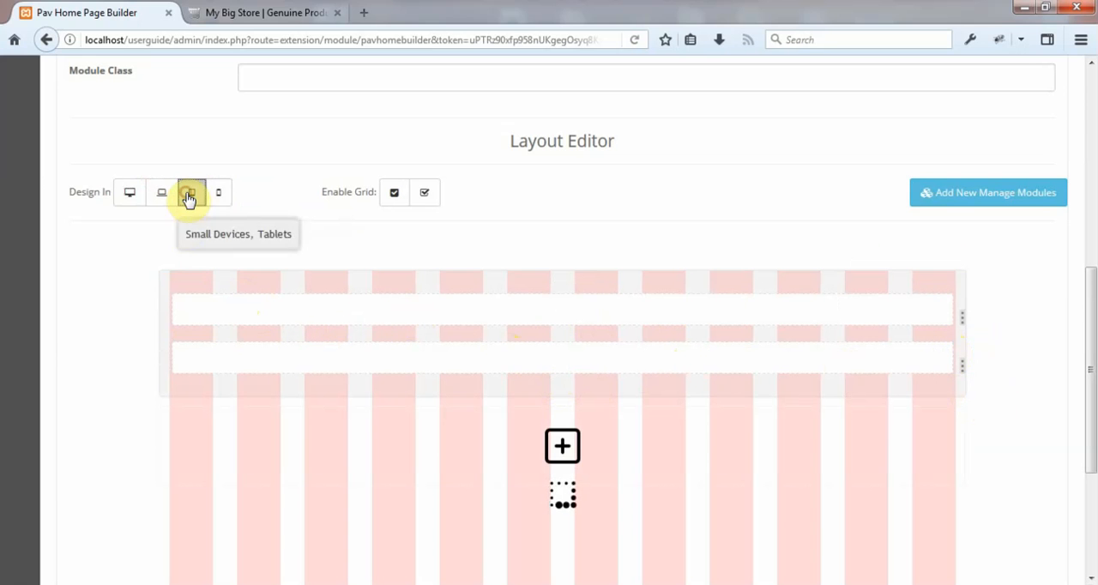
{"action": "left_click", "coordinate": [162, 196]}
{"action": "left_click", "coordinate": [127, 198]}
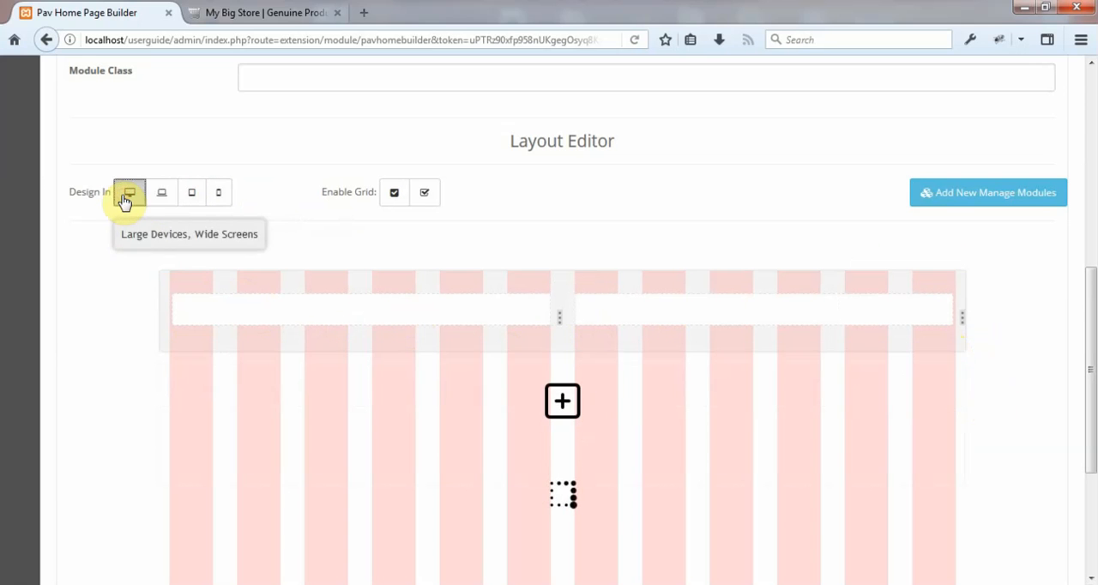
{"action": "left_click", "coordinate": [161, 196]}
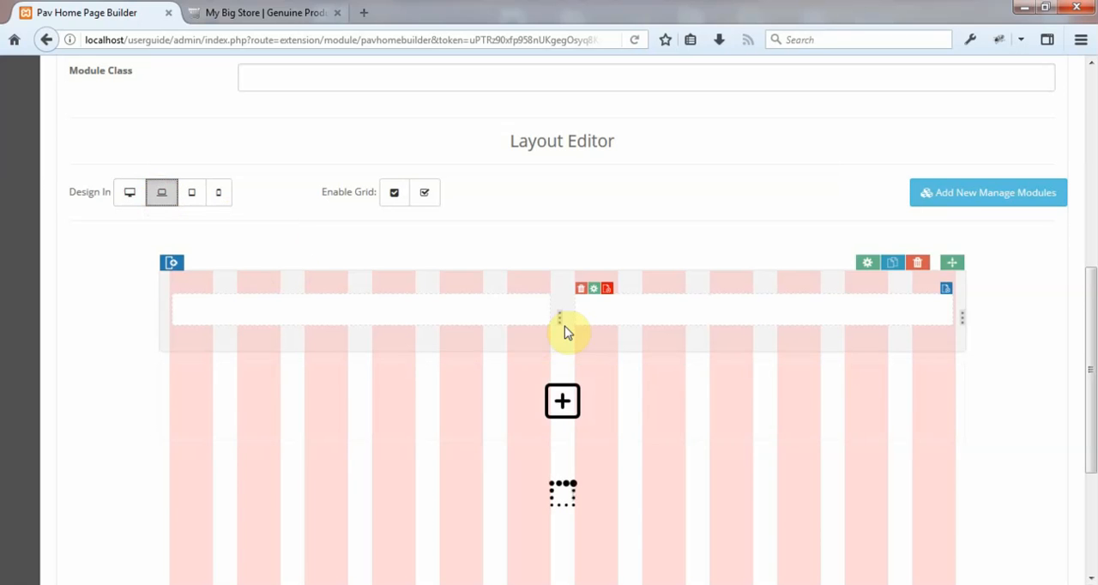
{"action": "left_click", "coordinate": [192, 198]}
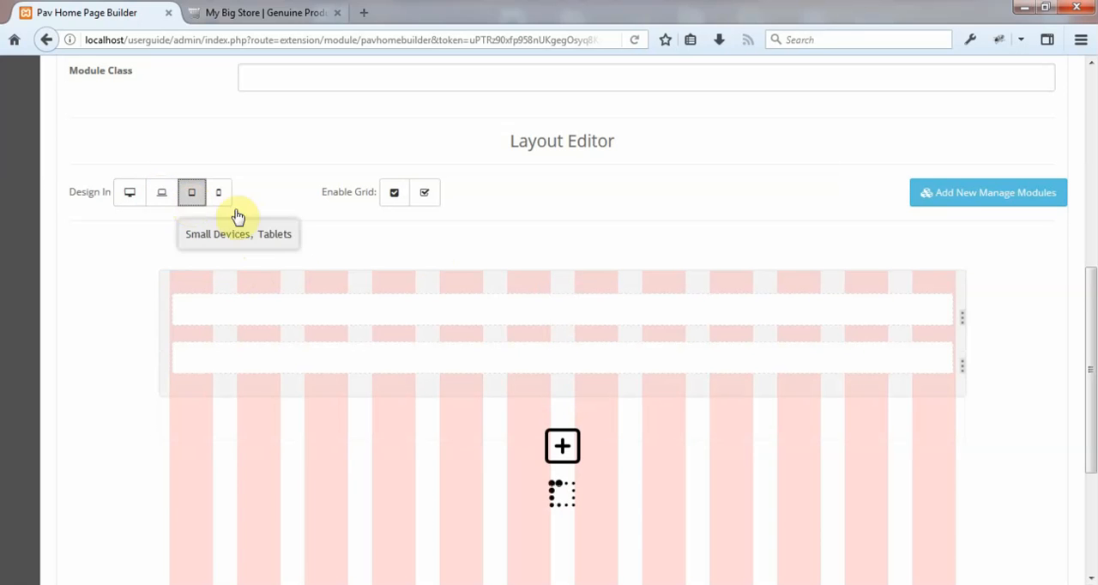
Turn off the grid overlay and return the layout design to Large Devices, Wide Screens.
{"action": "left_click", "coordinate": [434, 200]}
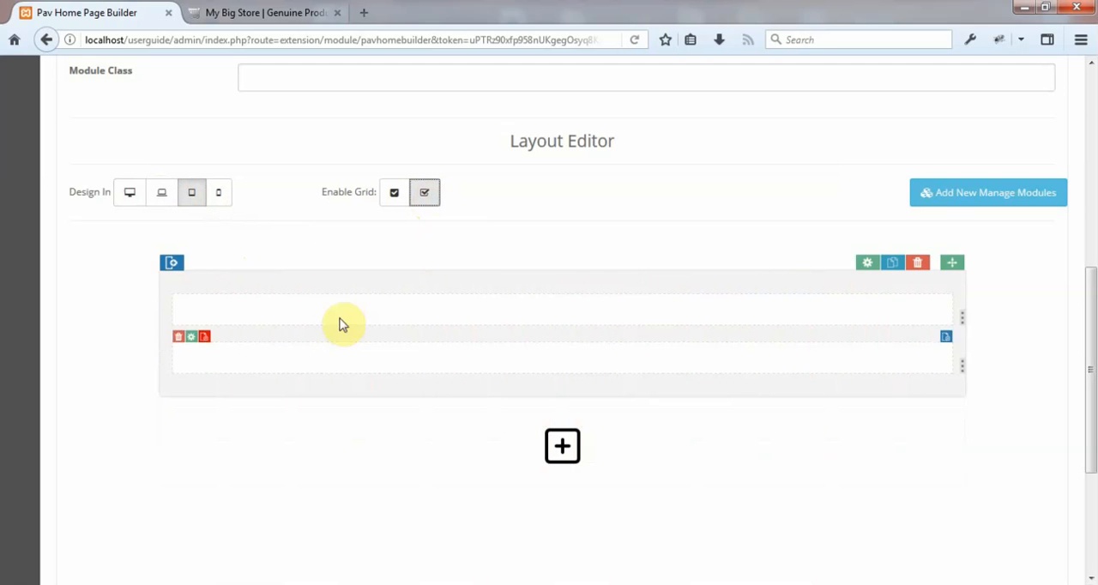
{"action": "left_click", "coordinate": [130, 204]}
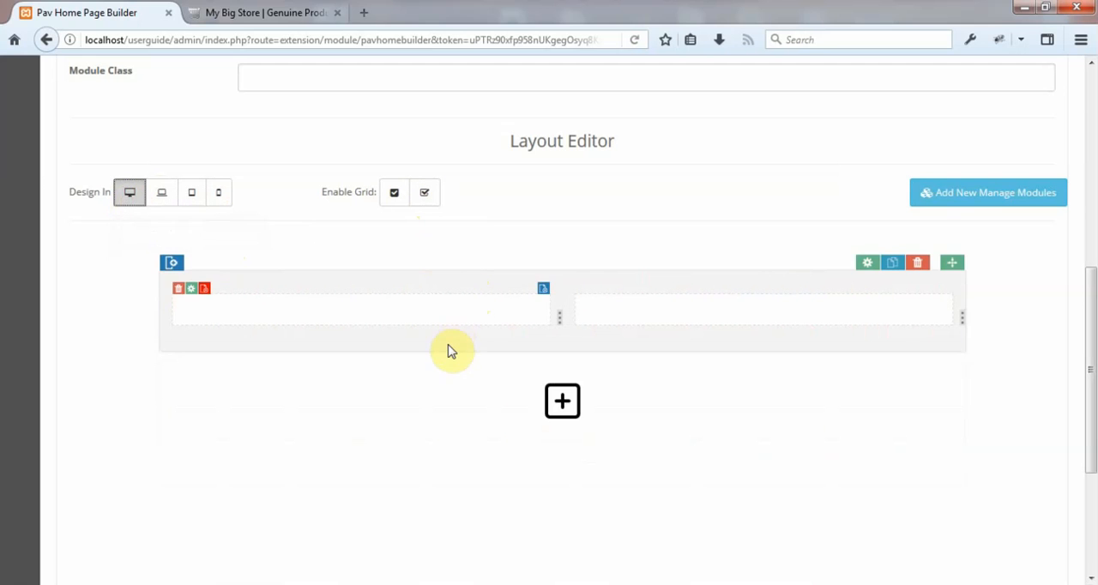
Open the module picker for the first column and look through the available OpenCart modules.
{"action": "left_click", "coordinate": [545, 294]}
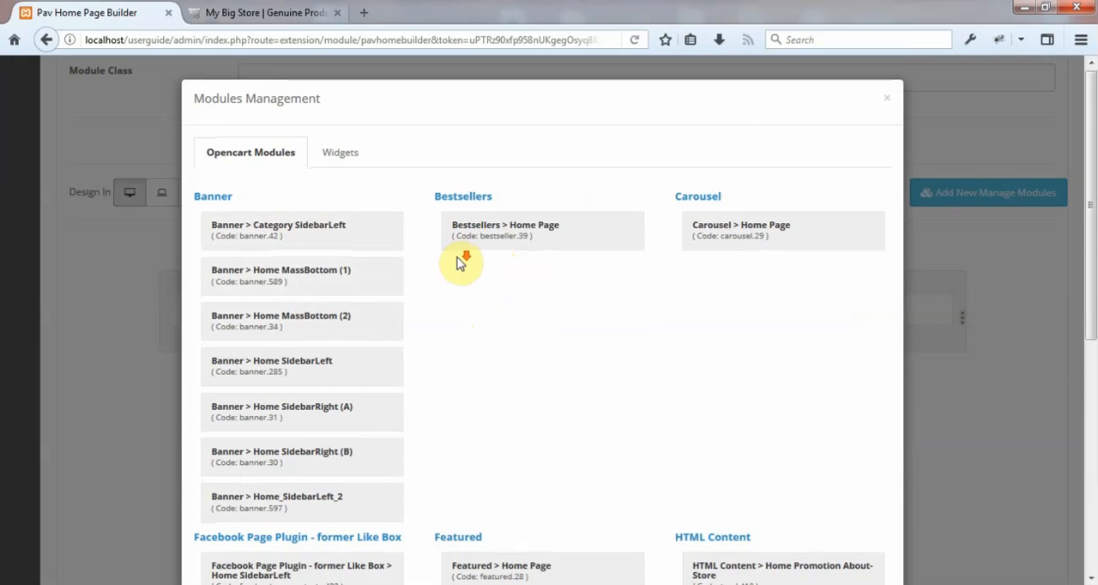
{"action": "scroll", "coordinate": [455, 260], "scroll_direction": "down", "scroll_amount": 5}
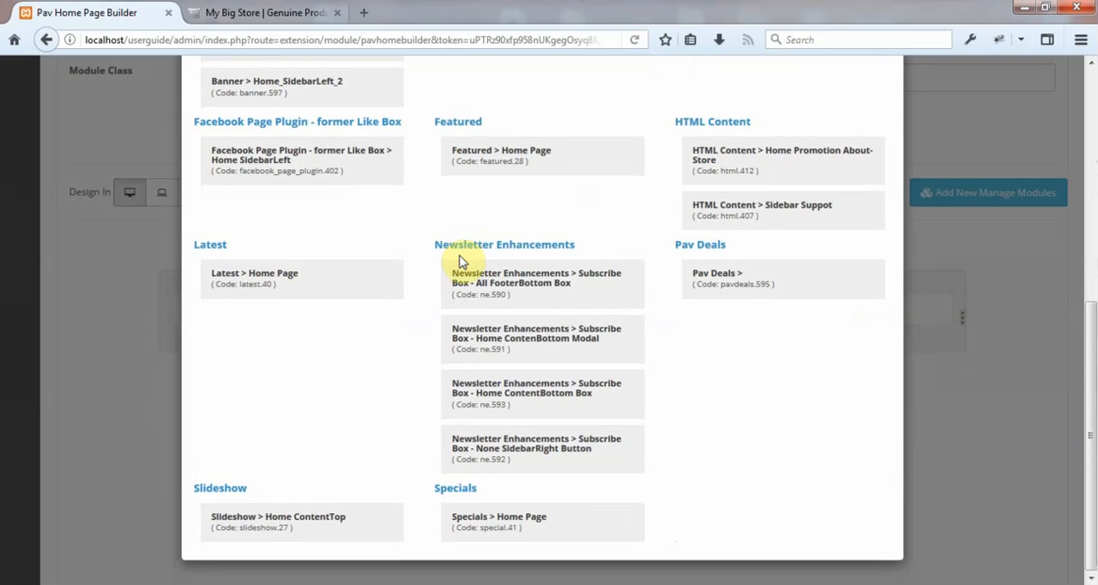
{"action": "scroll", "coordinate": [463, 259], "scroll_direction": "up", "scroll_amount": 4}
{"action": "scroll", "coordinate": [461, 262], "scroll_direction": "up", "scroll_amount": 1}
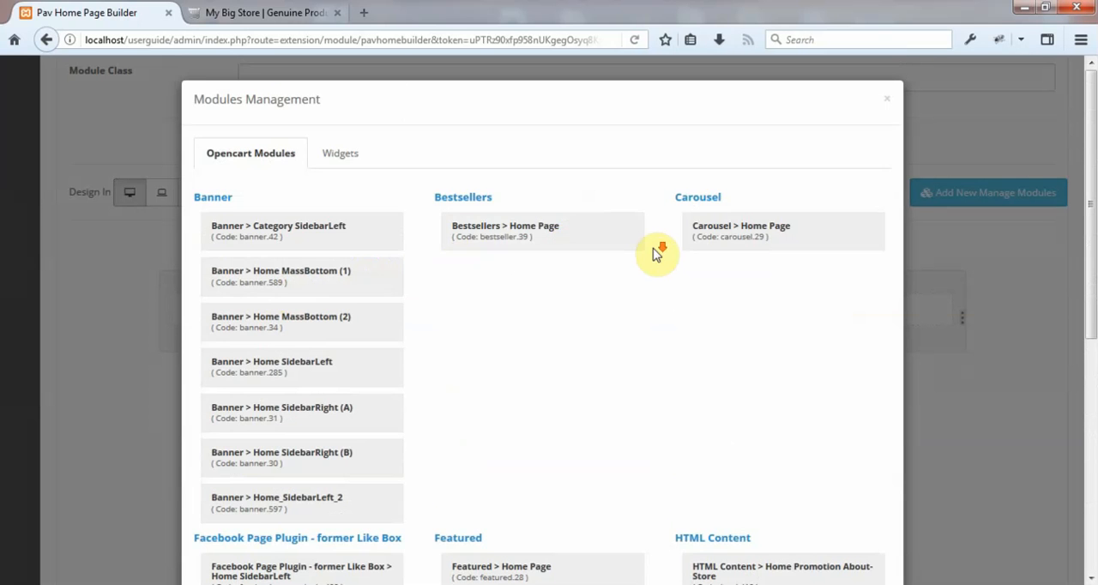
{"action": "scroll", "coordinate": [589, 284], "scroll_direction": "down", "scroll_amount": 5}
{"action": "scroll", "coordinate": [571, 309], "scroll_direction": "up", "scroll_amount": 5}
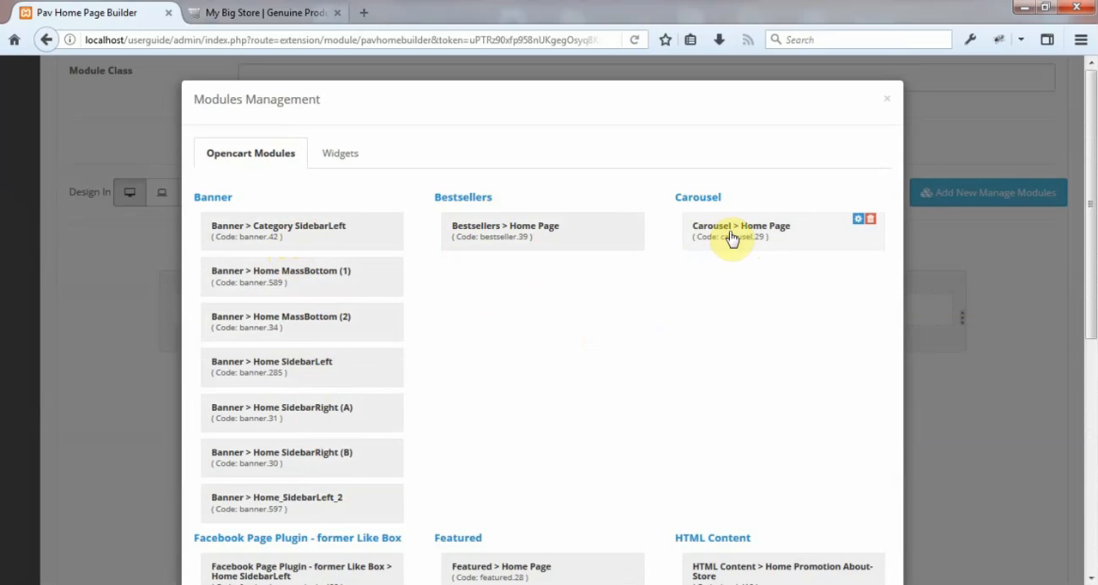
{"action": "scroll", "coordinate": [730, 257], "scroll_direction": "down", "scroll_amount": 4}
{"action": "scroll", "coordinate": [536, 425], "scroll_direction": "up", "scroll_amount": 4}
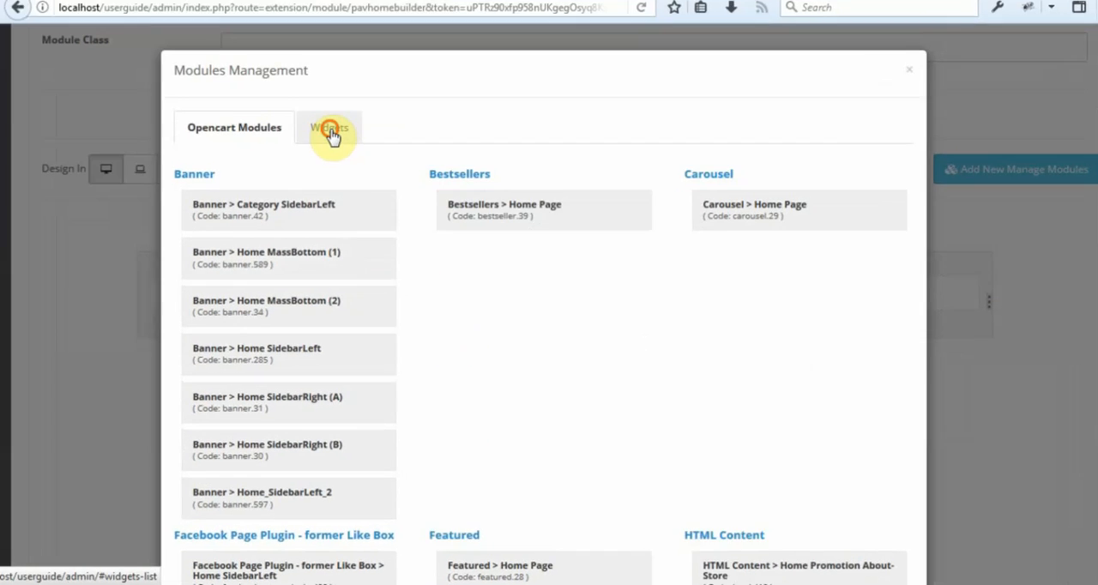
Choose the Product List widget from the available widgets for the first column.
{"action": "left_click", "coordinate": [343, 162]}
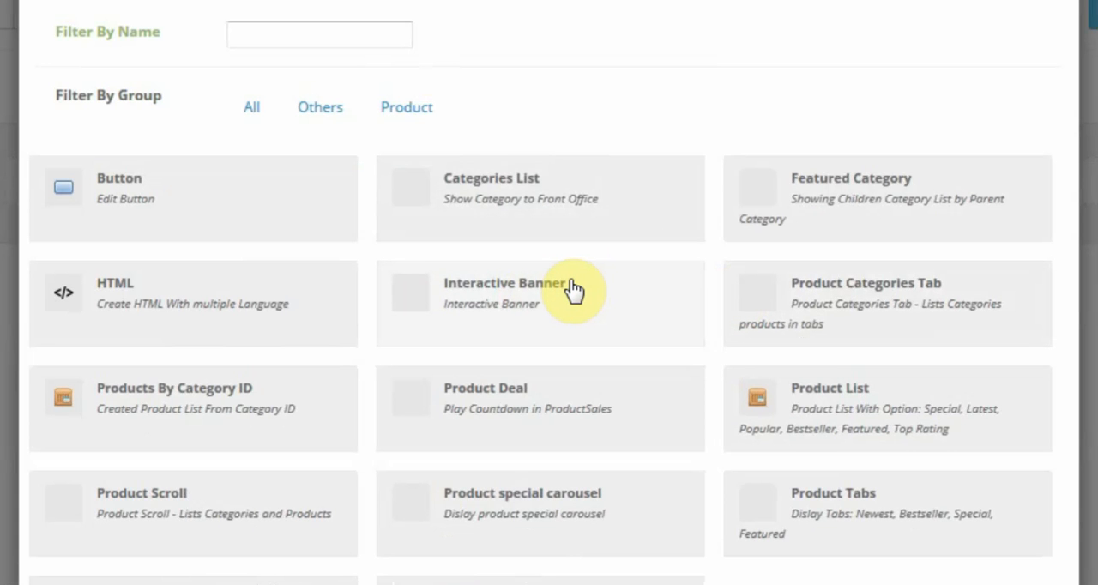
{"action": "scroll", "coordinate": [573, 291], "scroll_direction": "down", "scroll_amount": 3}
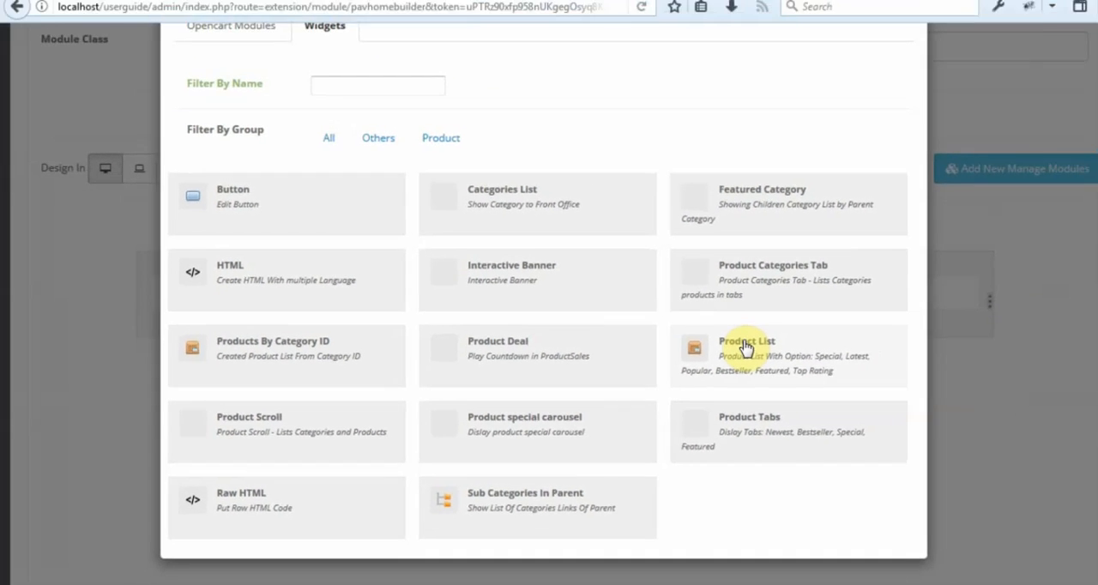
{"action": "left_click", "coordinate": [828, 256]}
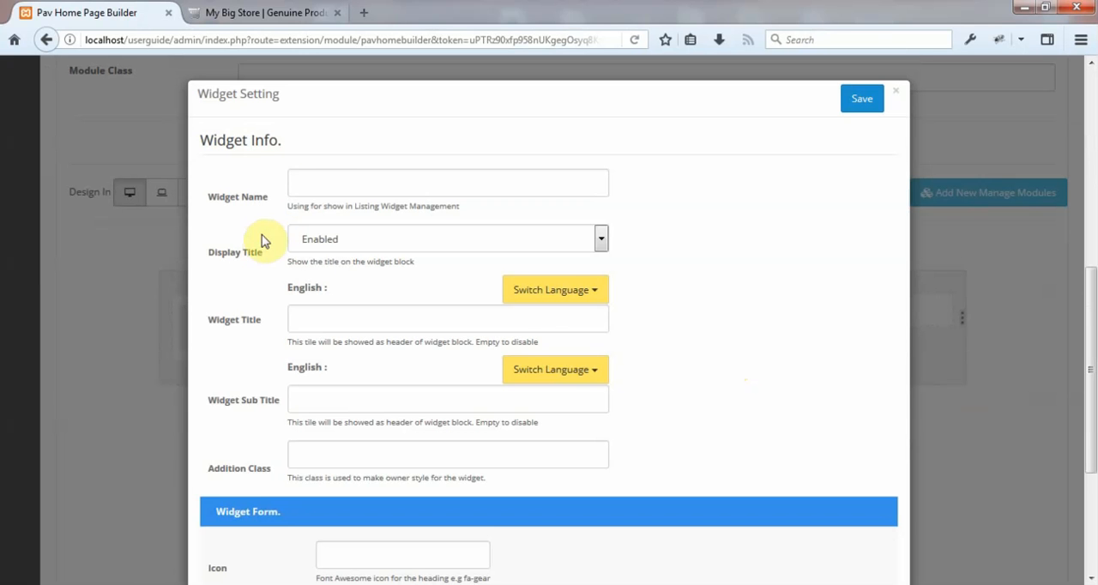
Name the widget "Product List" and set its English title to "Product list".
{"action": "left_click", "coordinate": [320, 183]}
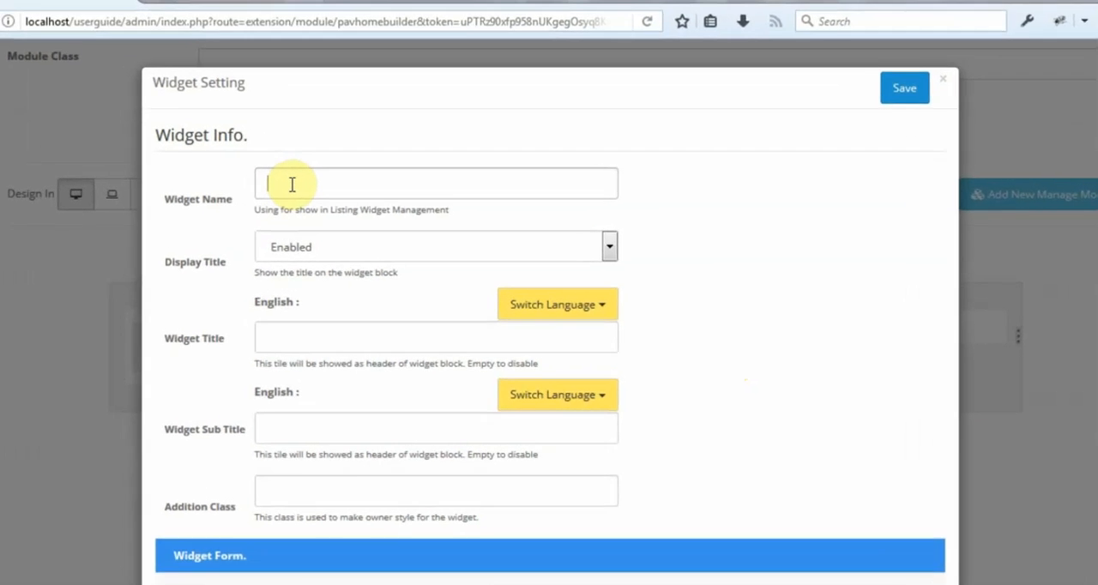
{"action": "type", "text": "Produ"}
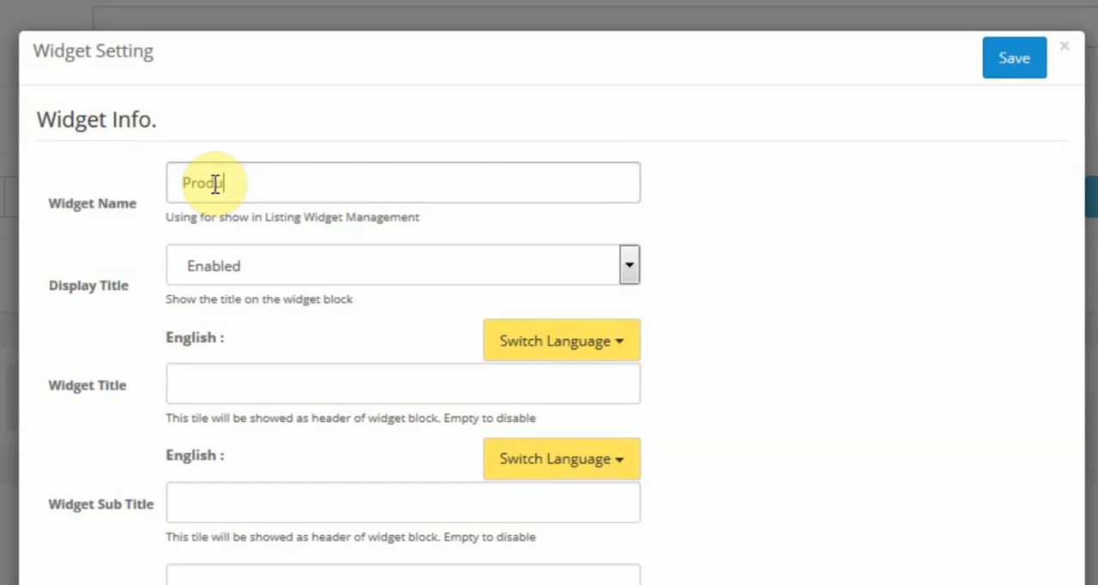
{"action": "type", "text": "ct List"}
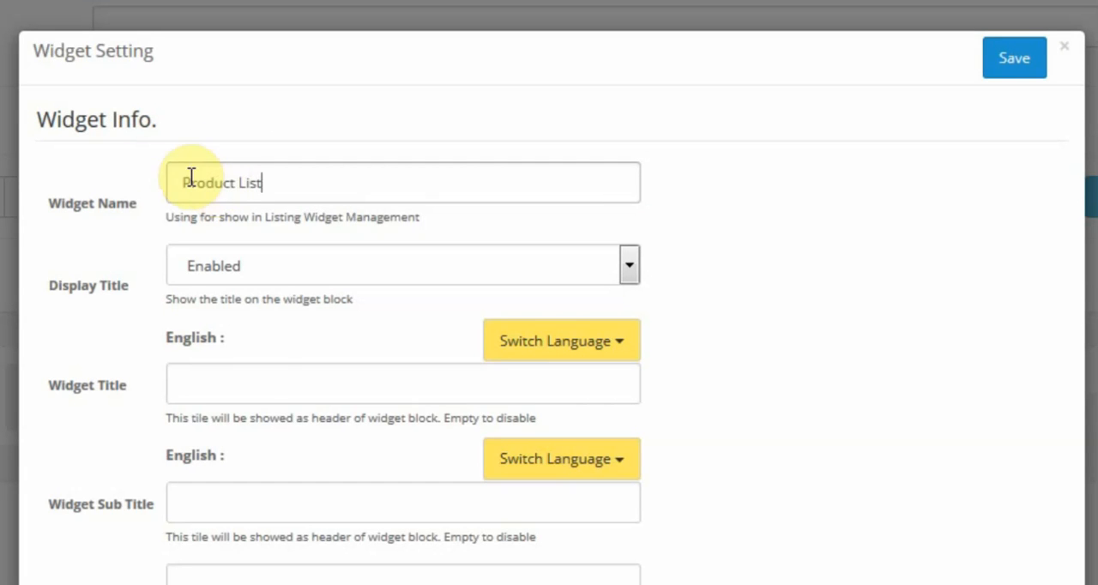
{"action": "left_click", "coordinate": [246, 382]}
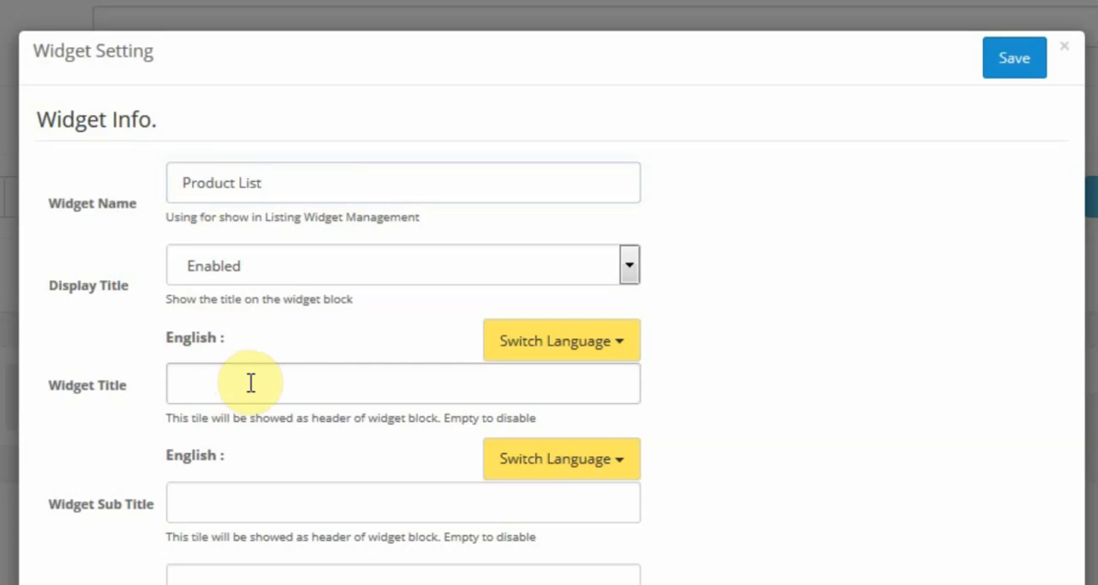
{"action": "type", "text": "Product list"}
Set the widget's English subtitle to "Example of product list".
{"action": "left_click", "coordinate": [296, 506]}
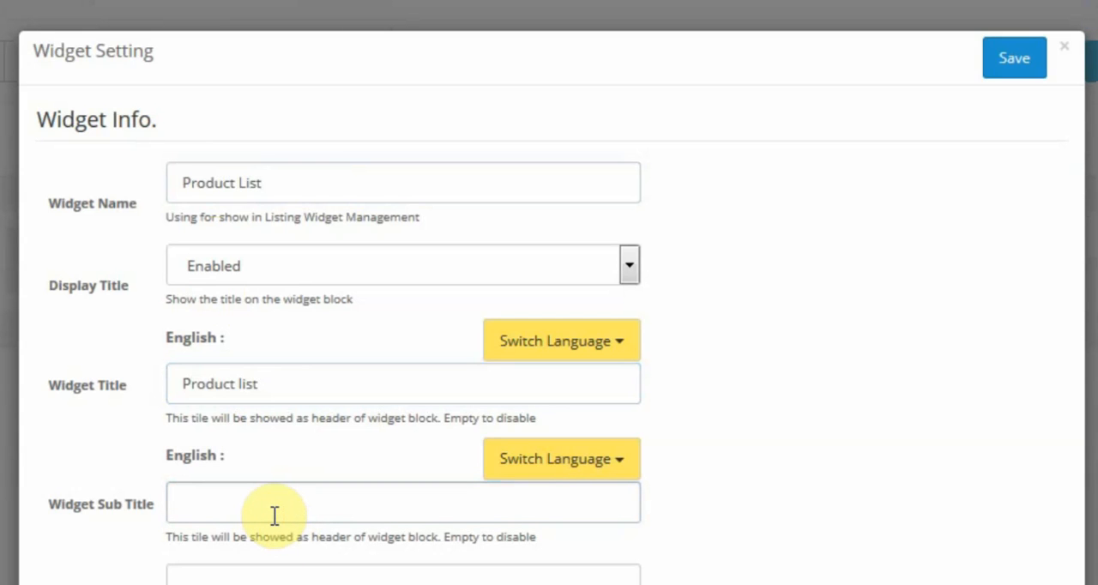
{"action": "type", "text": "Example of"}
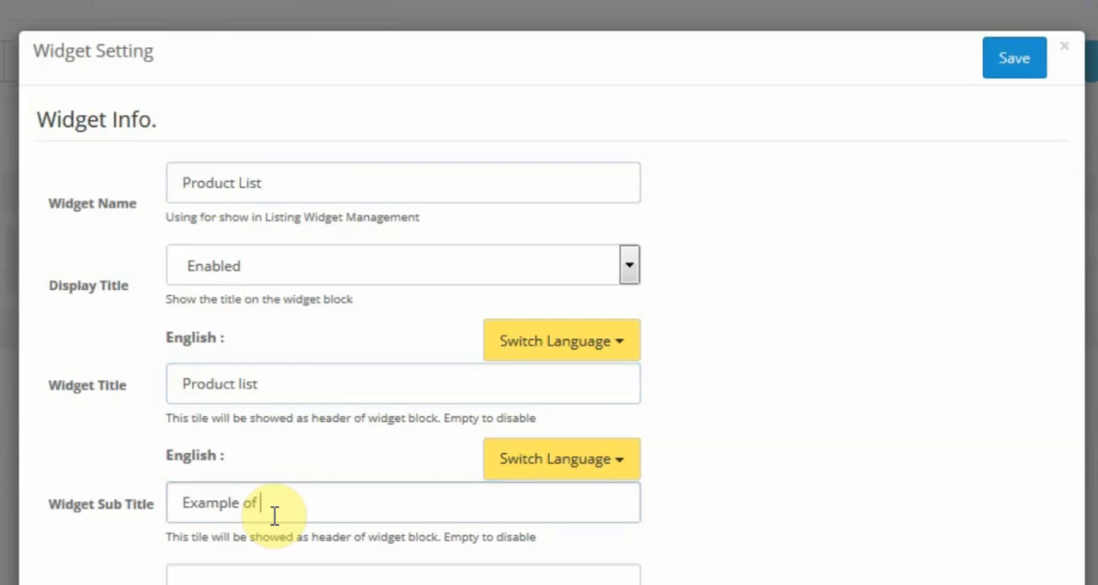
{"action": "type", "text": " product list"}
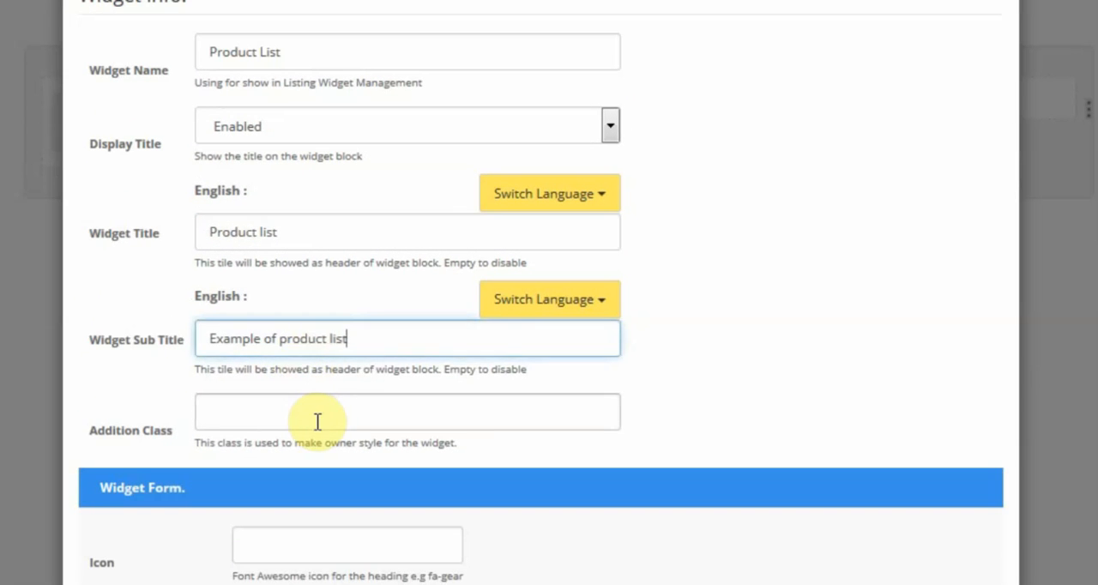
Give the widget the addition class panel-red and the heading icon fa-bars.
{"action": "left_click", "coordinate": [317, 421]}
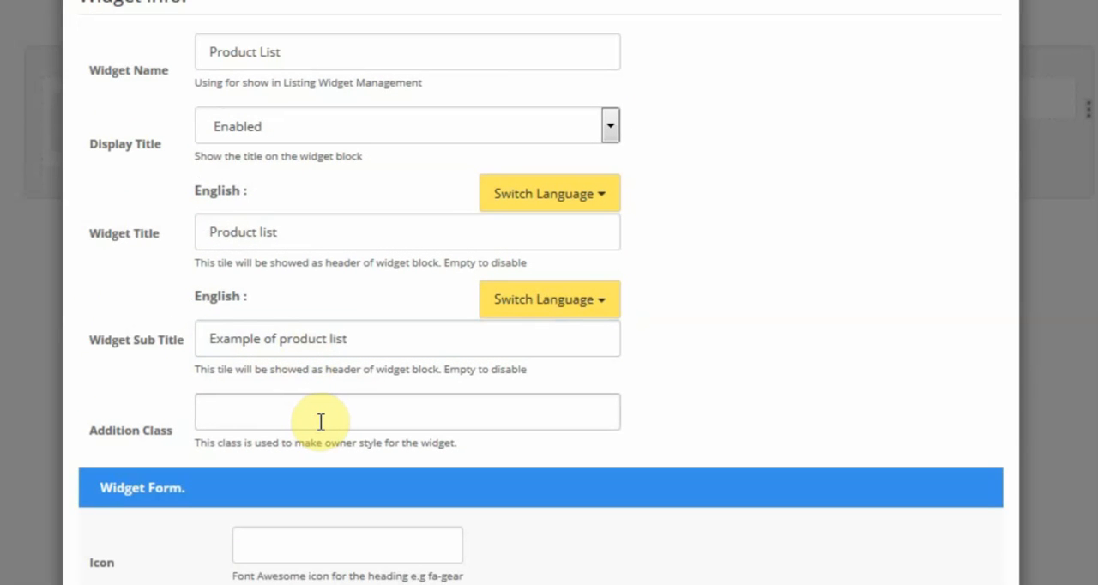
{"action": "type", "text": "panel-red"}
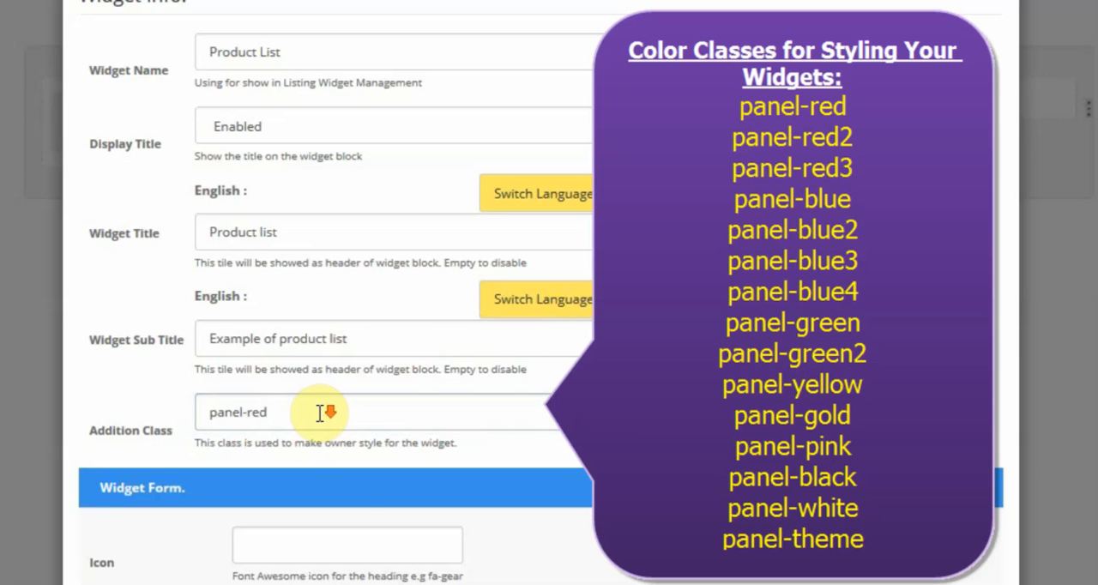
{"action": "key", "text": "Tab"}
{"action": "key", "text": "Tab"}
{"action": "key", "text": "Tab"}
{"action": "key", "text": "Tab"}
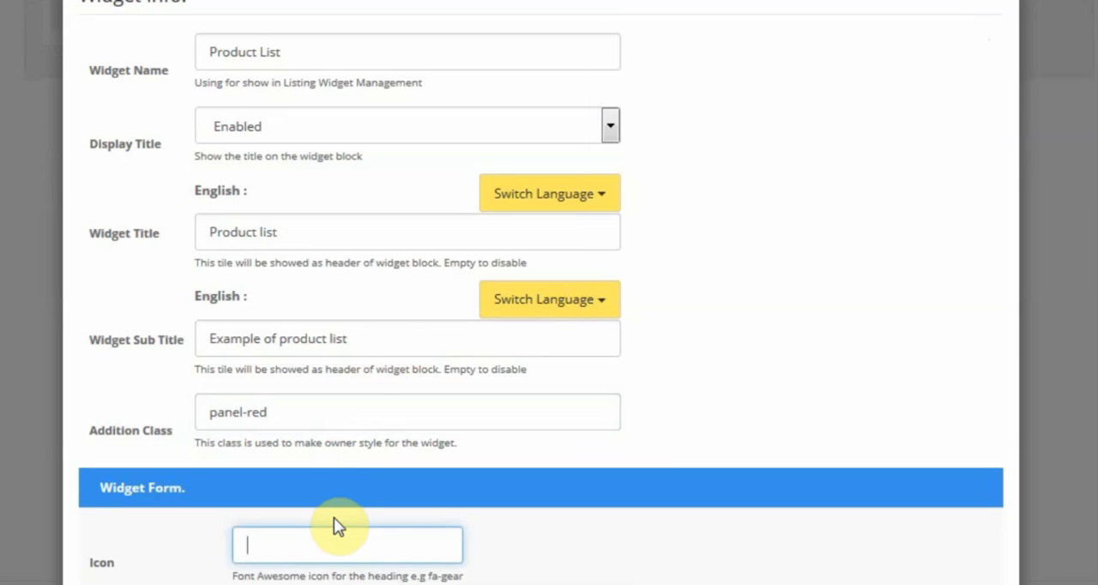
{"action": "left_click", "coordinate": [318, 547]}
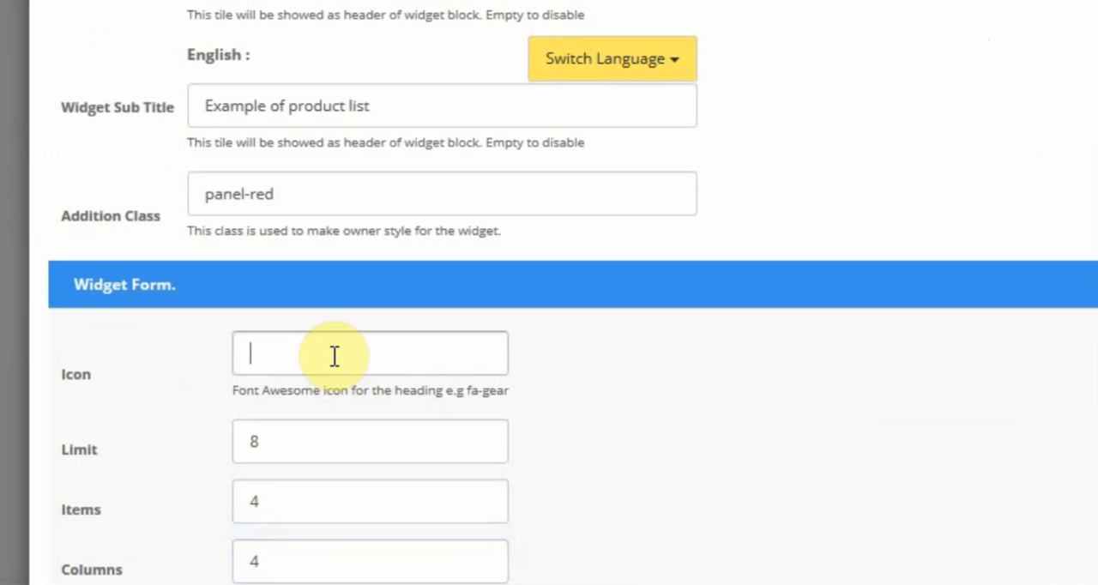
{"action": "type", "text": "fa-bars"}
Set the product list widget to 2 items, 2 columns and a limit of 6.
{"action": "left_click", "coordinate": [321, 450]}
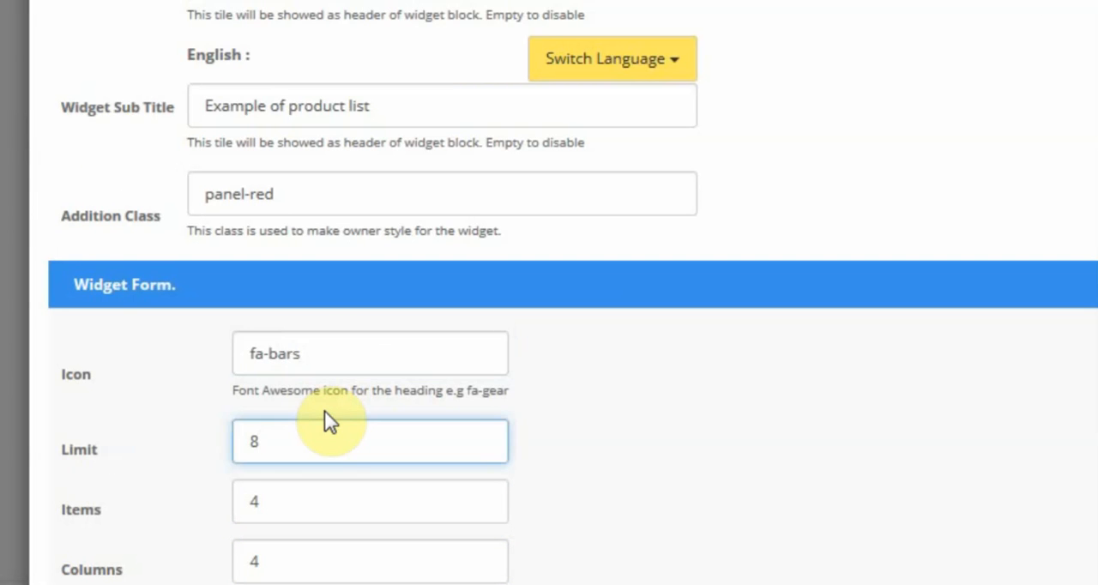
{"action": "key", "text": "Tab"}
{"action": "key", "text": "Tab"}
{"action": "key", "text": "Tab"}
{"action": "key", "text": "Tab"}
{"action": "key", "text": "Tab"}
{"action": "key", "text": "Tab"}
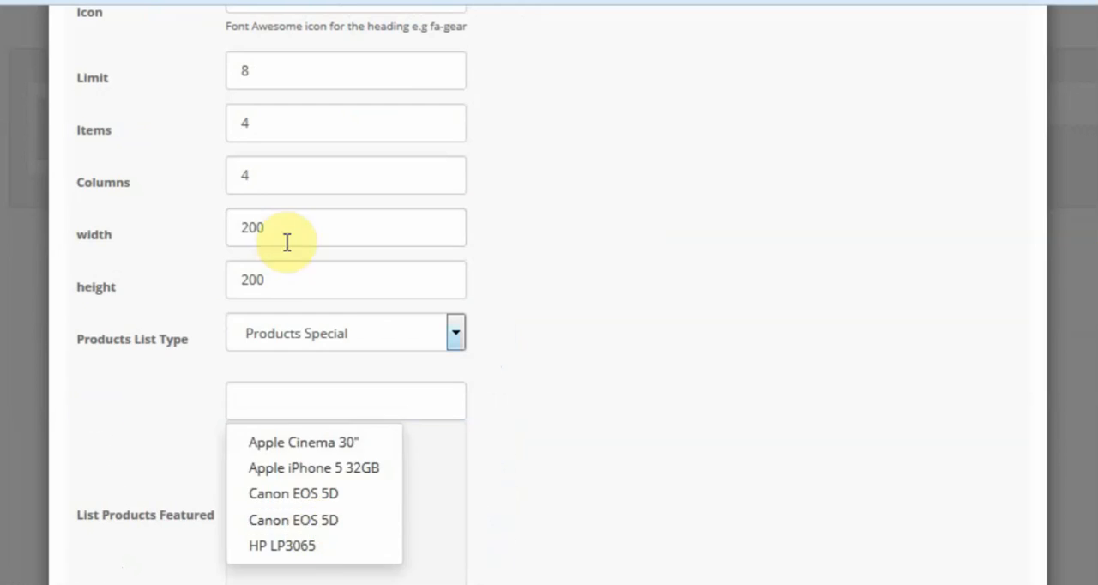
{"action": "left_click", "coordinate": [285, 83]}
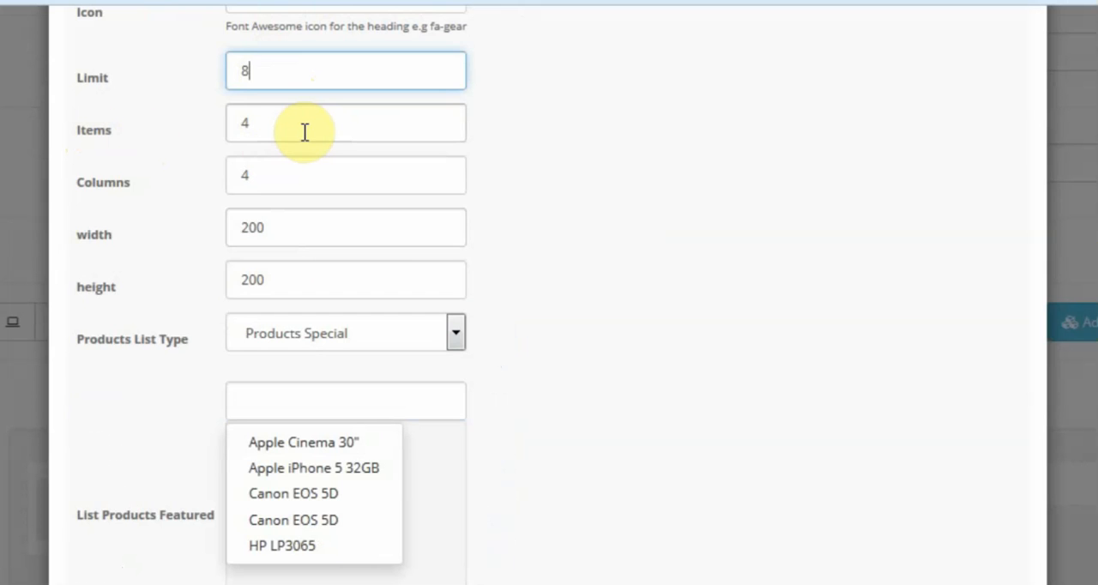
{"action": "double_click", "coordinate": [296, 132]}
{"action": "type", "text": "2"}
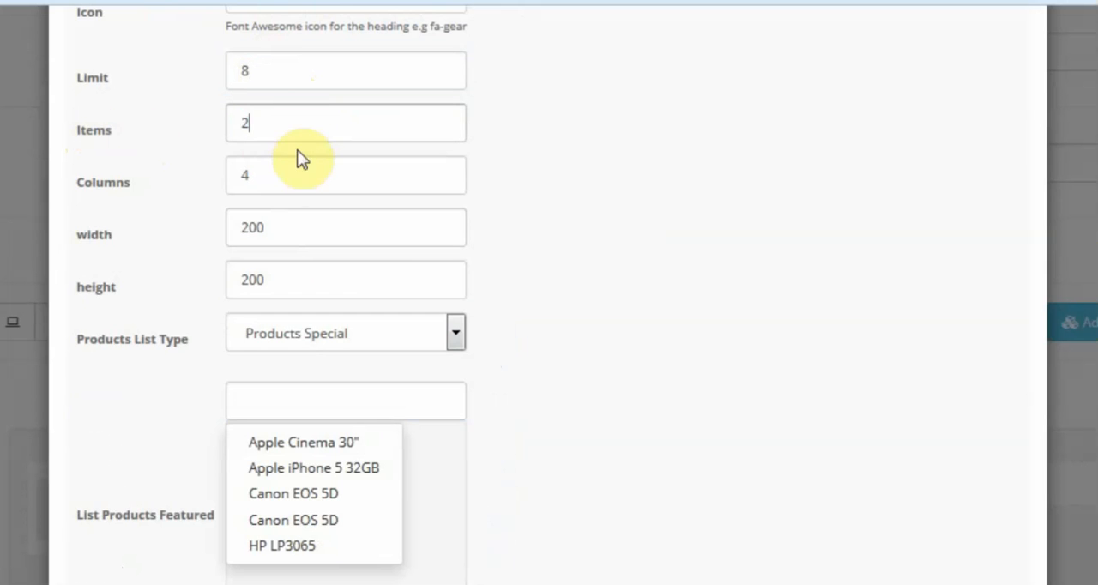
{"action": "double_click", "coordinate": [300, 173]}
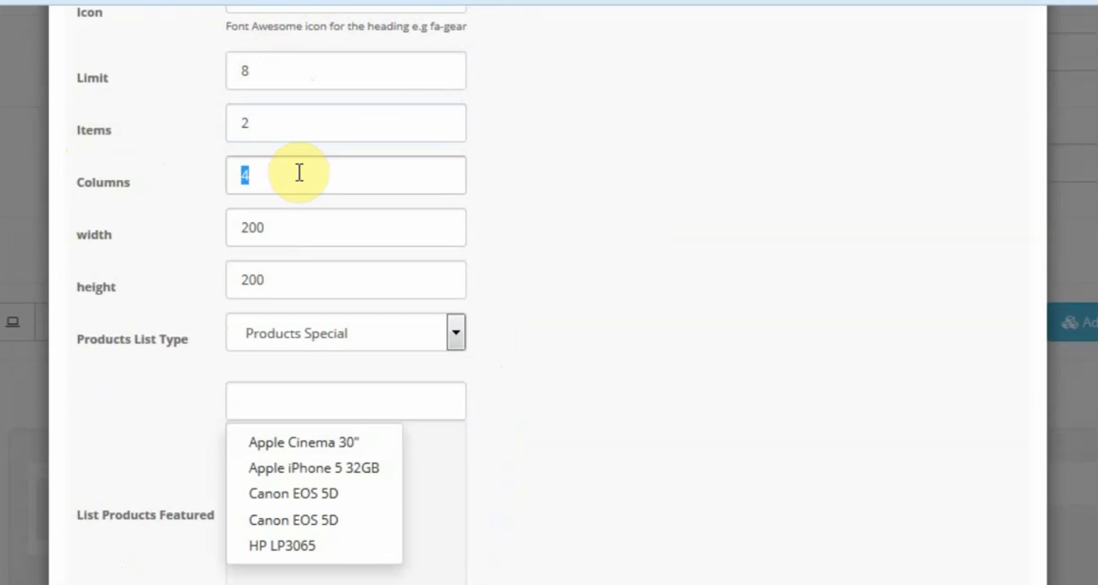
{"action": "type", "text": "2"}
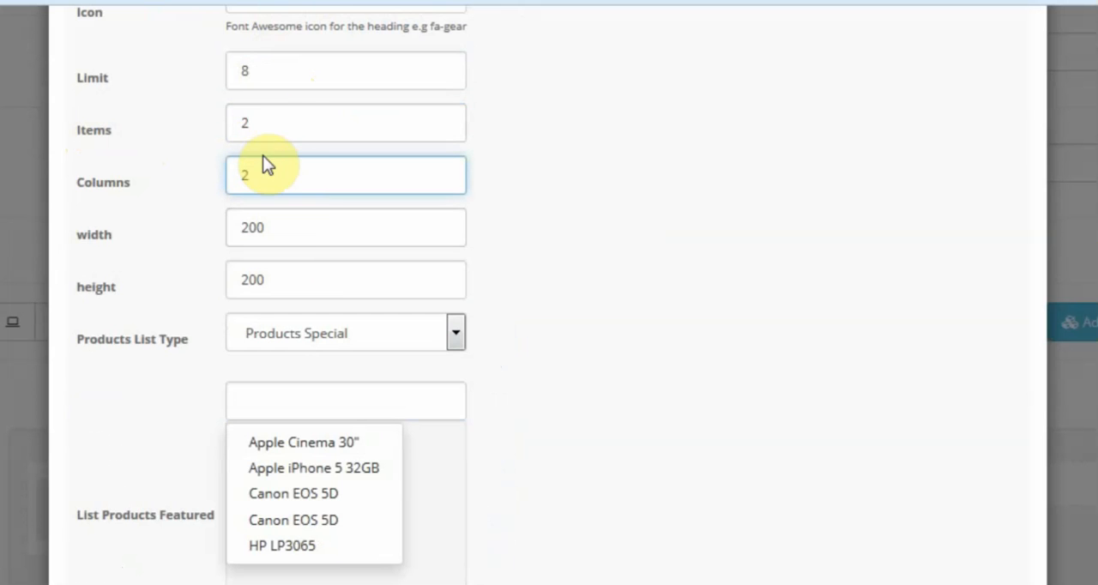
{"action": "double_click", "coordinate": [265, 80]}
{"action": "type", "text": "4"}
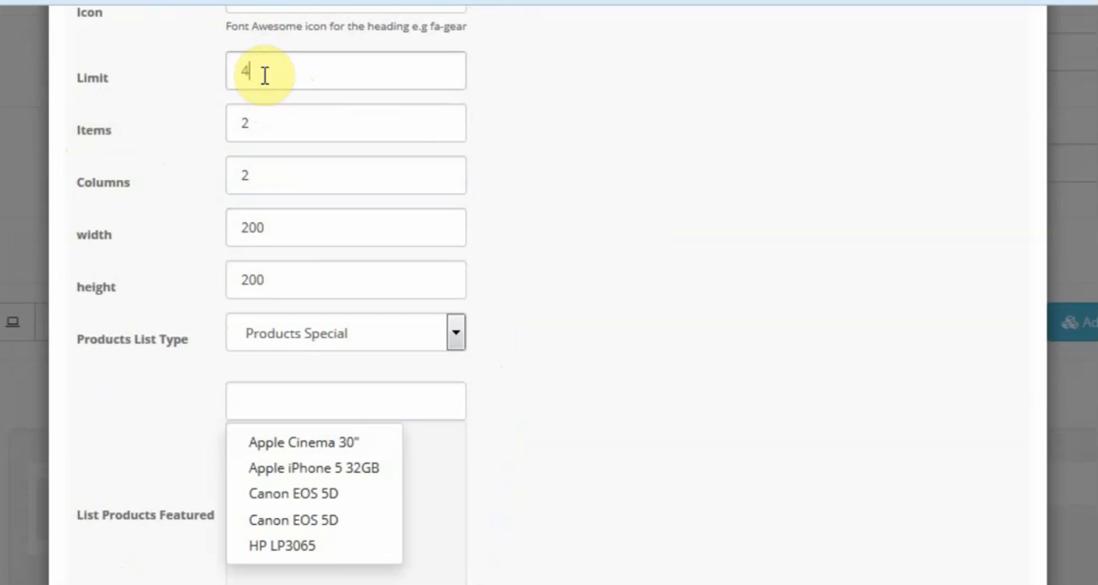
{"action": "double_click", "coordinate": [263, 70]}
{"action": "type", "text": "6"}
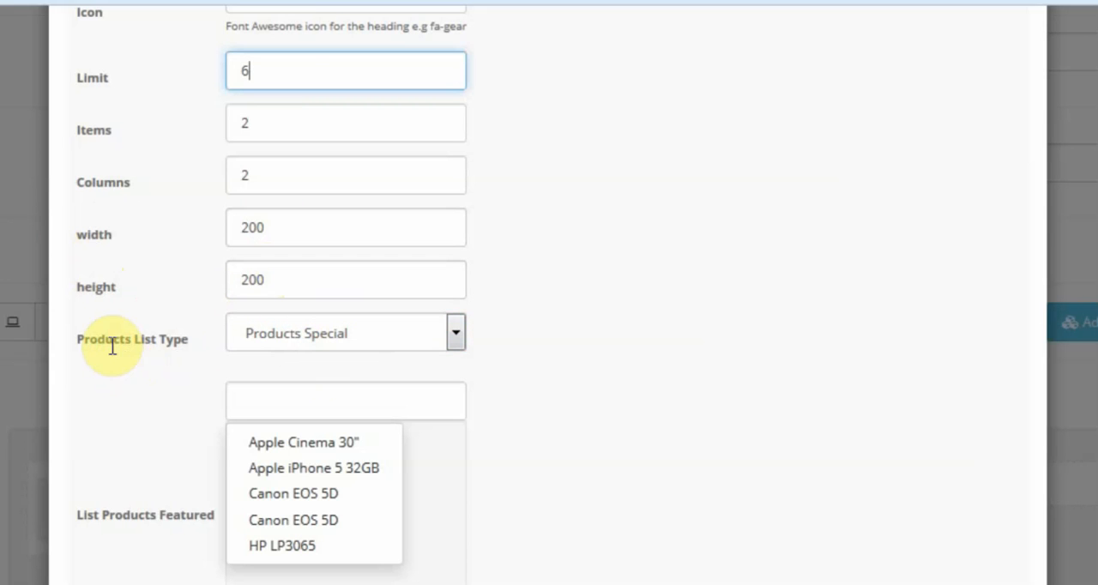
Set the products list type to Products Latest and save the widget.
{"action": "left_click", "coordinate": [281, 331]}
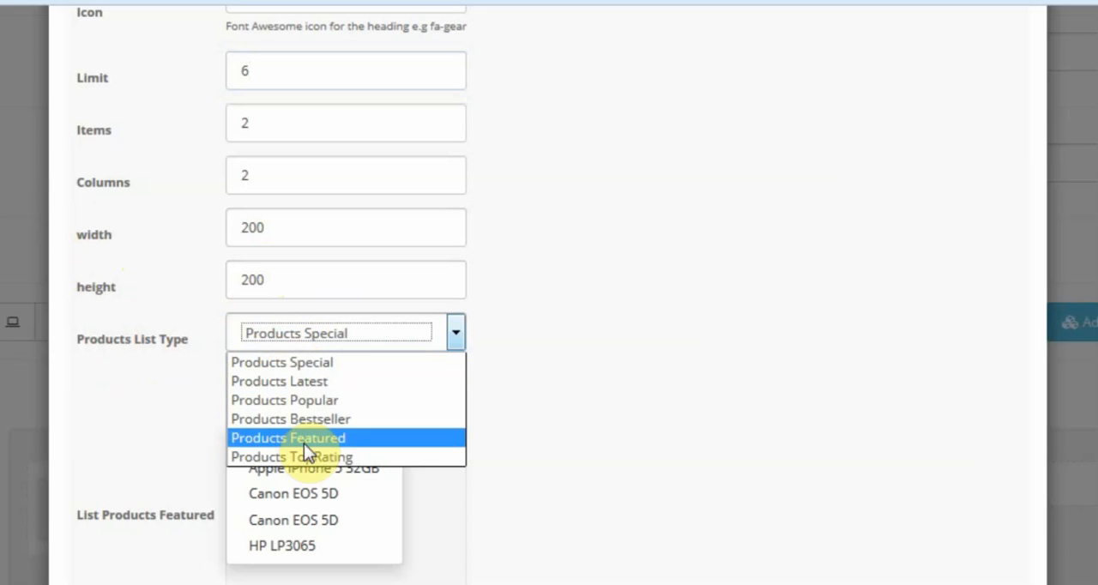
{"action": "left_click", "coordinate": [314, 383]}
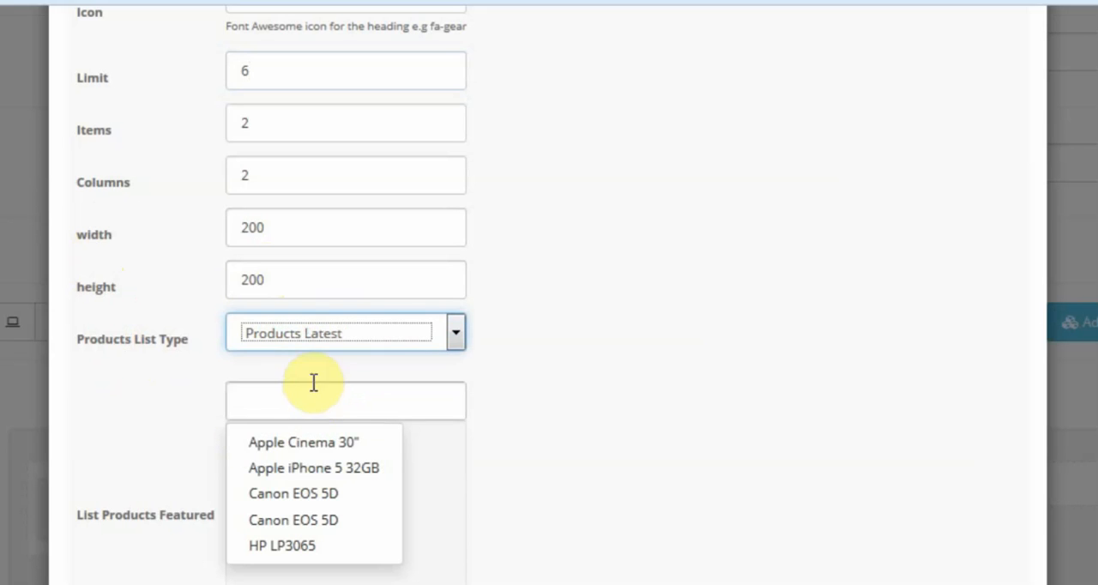
{"action": "left_click", "coordinate": [314, 392]}
{"action": "left_click", "coordinate": [520, 428]}
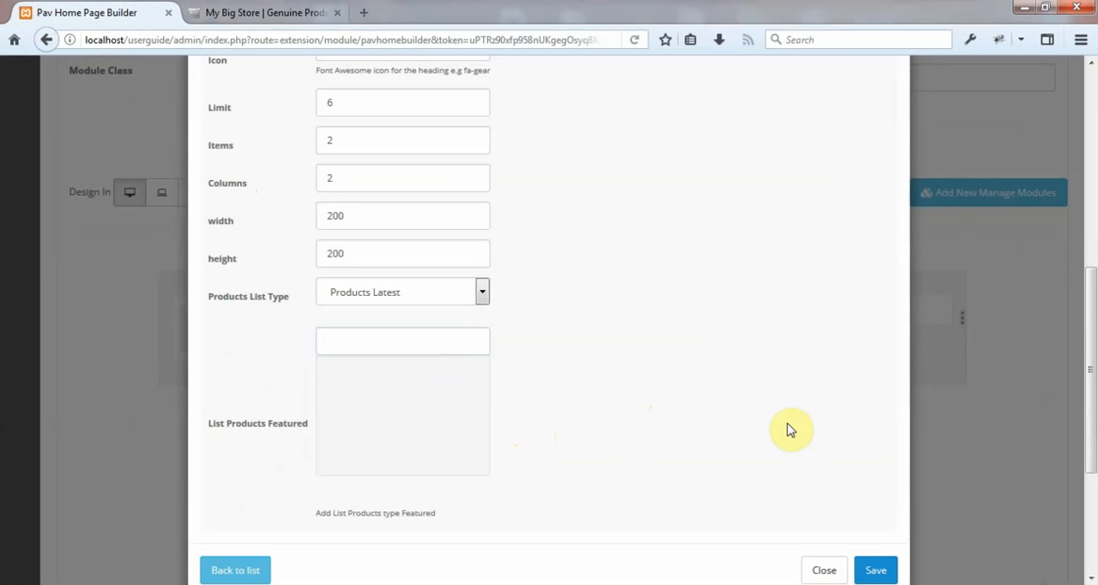
{"action": "left_click", "coordinate": [875, 570]}
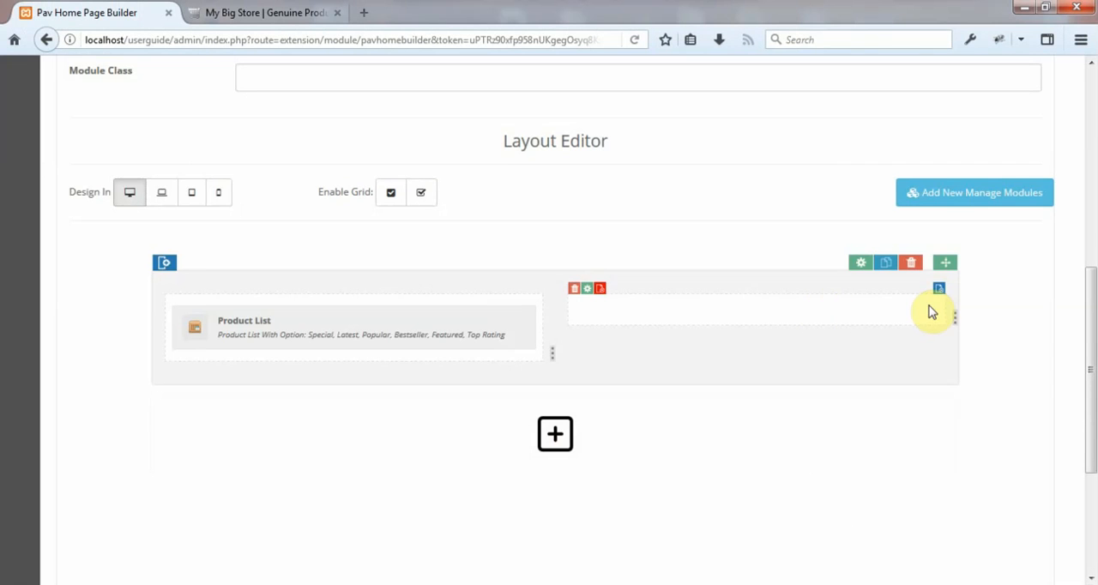
Add a Products By Category ID widget to the row's empty second column and name it Products By ID.
{"action": "left_click", "coordinate": [939, 289]}
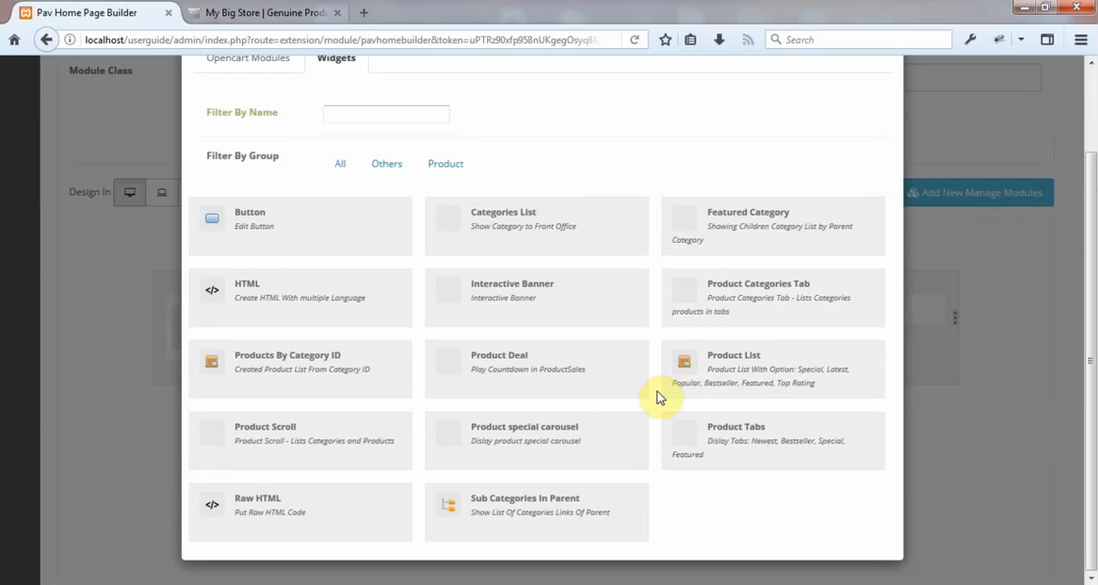
{"action": "left_click", "coordinate": [298, 368]}
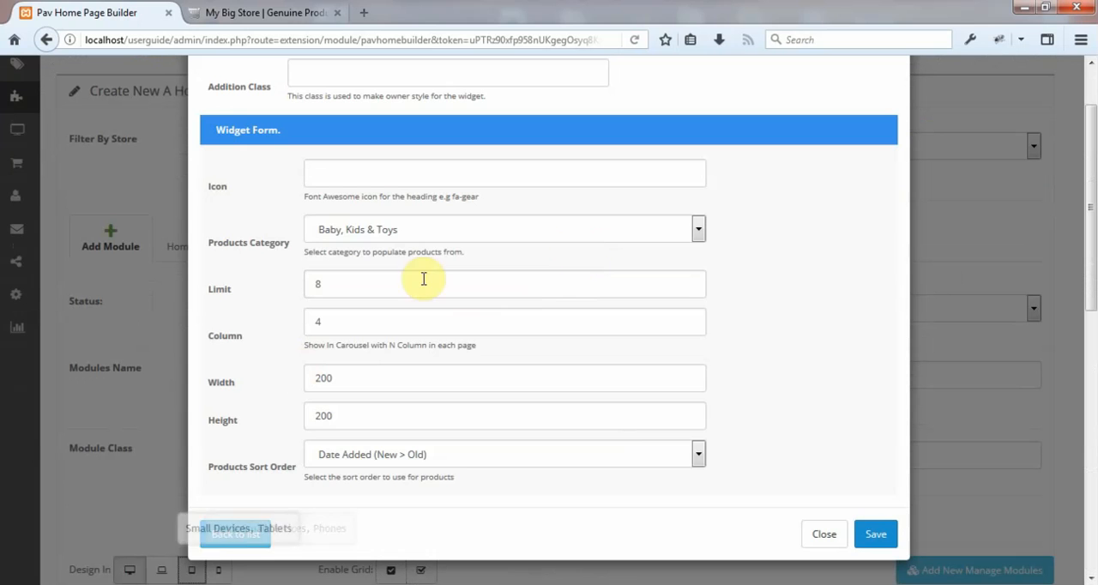
{"action": "left_click", "coordinate": [504, 234]}
{"action": "left_click", "coordinate": [488, 174]}
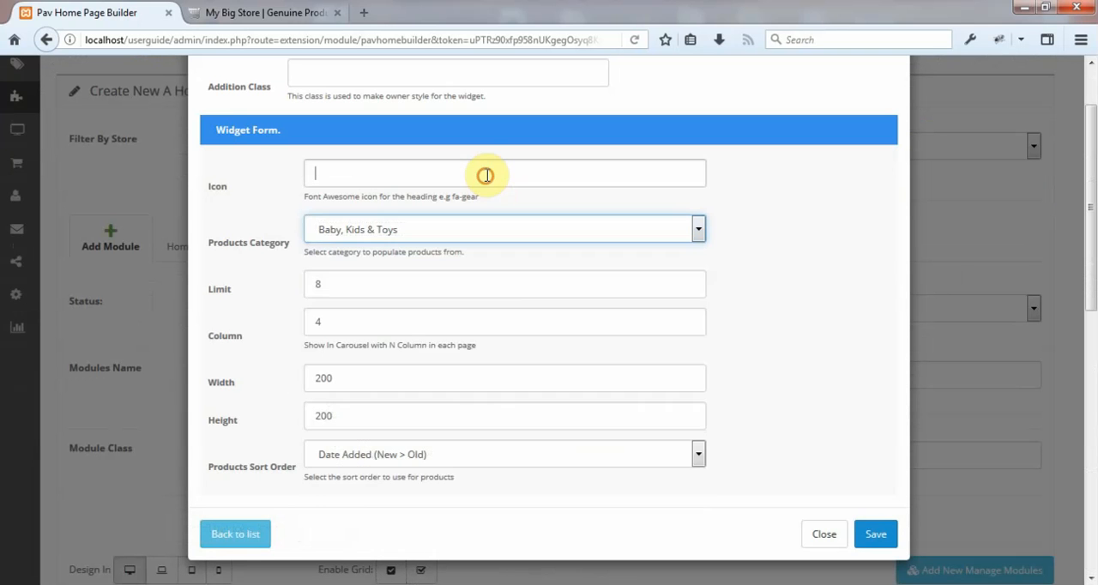
{"action": "key", "text": "shift+Tab"}
{"action": "key", "text": "shift+Tab"}
{"action": "key", "text": "shift+Tab"}
{"action": "key", "text": "shift+Tab"}
{"action": "key", "text": "shift+Tab"}
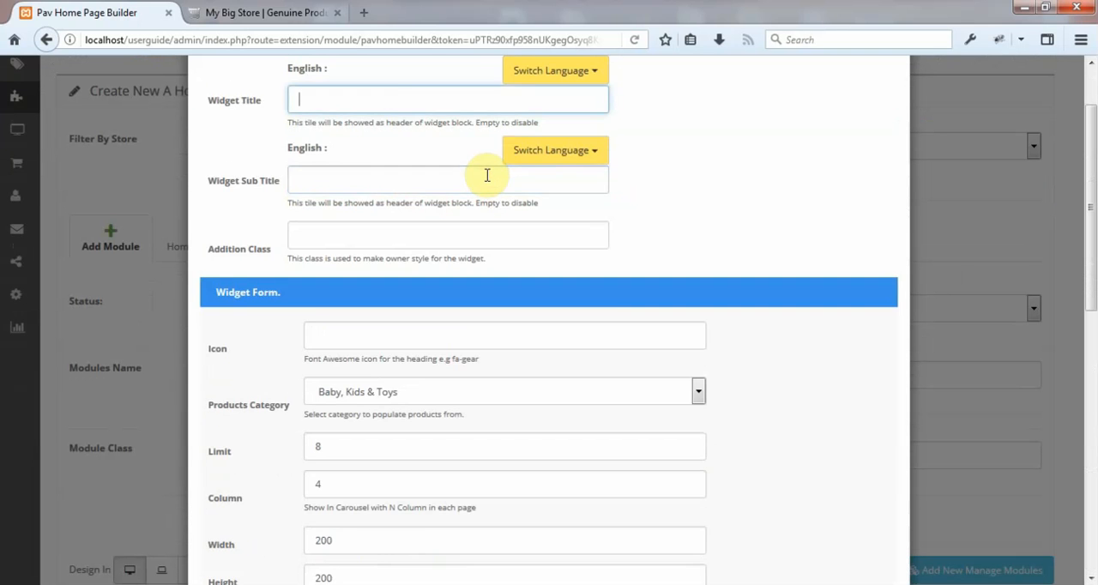
{"action": "left_click", "coordinate": [471, 163]}
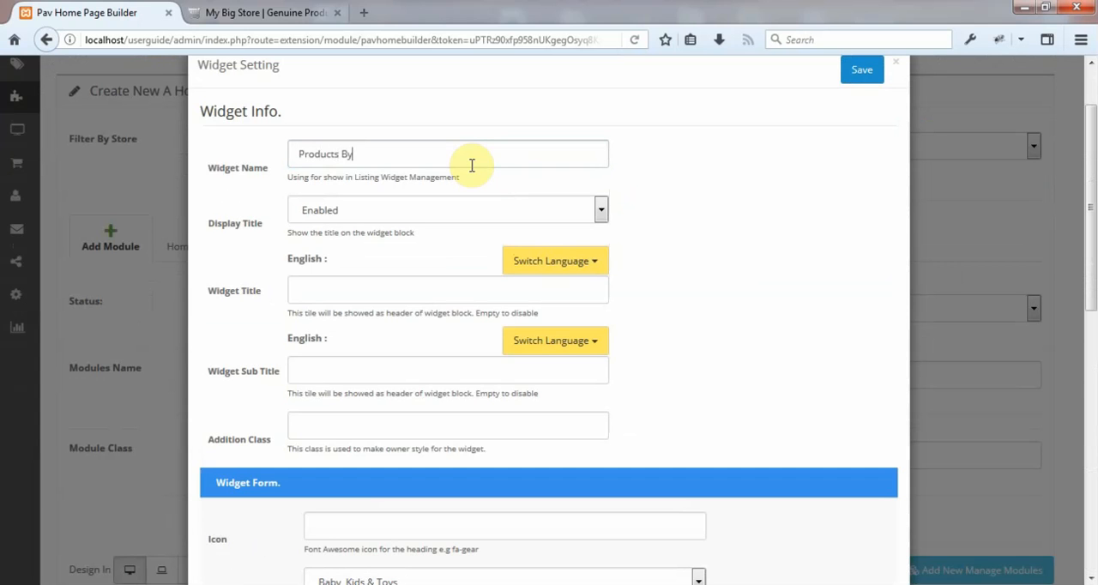
Set the widget's English title to "Products By ID" and its English subtitle to "Example of products by ID".
{"action": "left_click", "coordinate": [406, 285]}
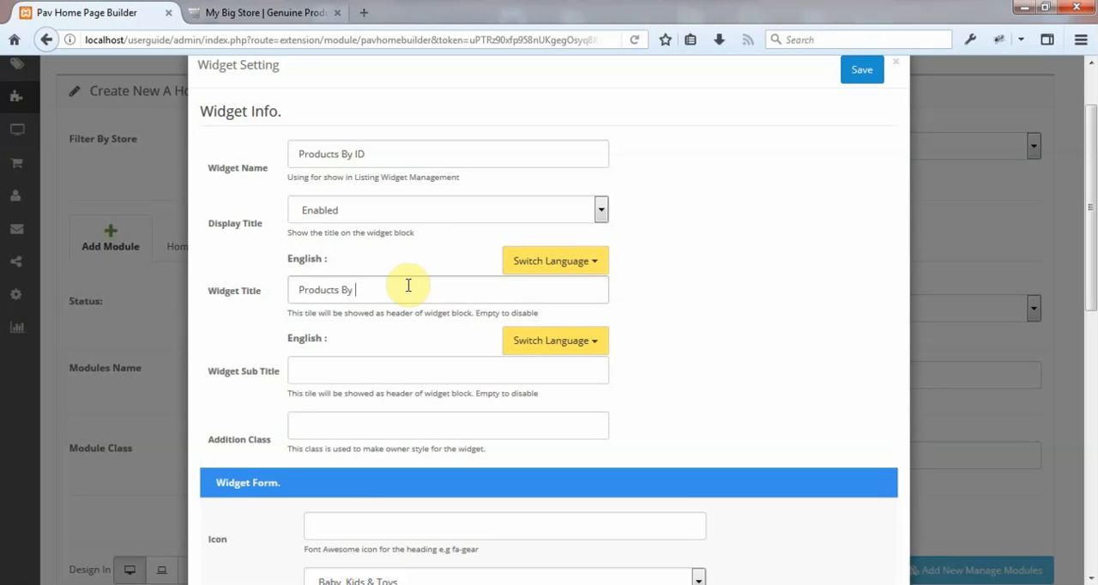
{"action": "left_click", "coordinate": [387, 369]}
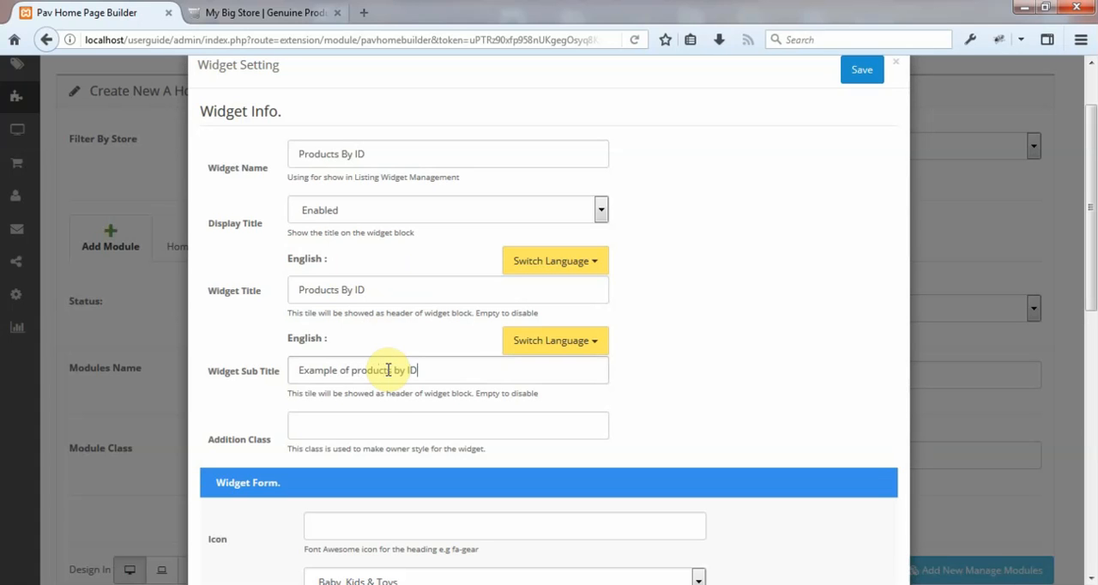
Give the widget the addition class panel-green and the heading icon fa-truck.
{"action": "left_click", "coordinate": [377, 427]}
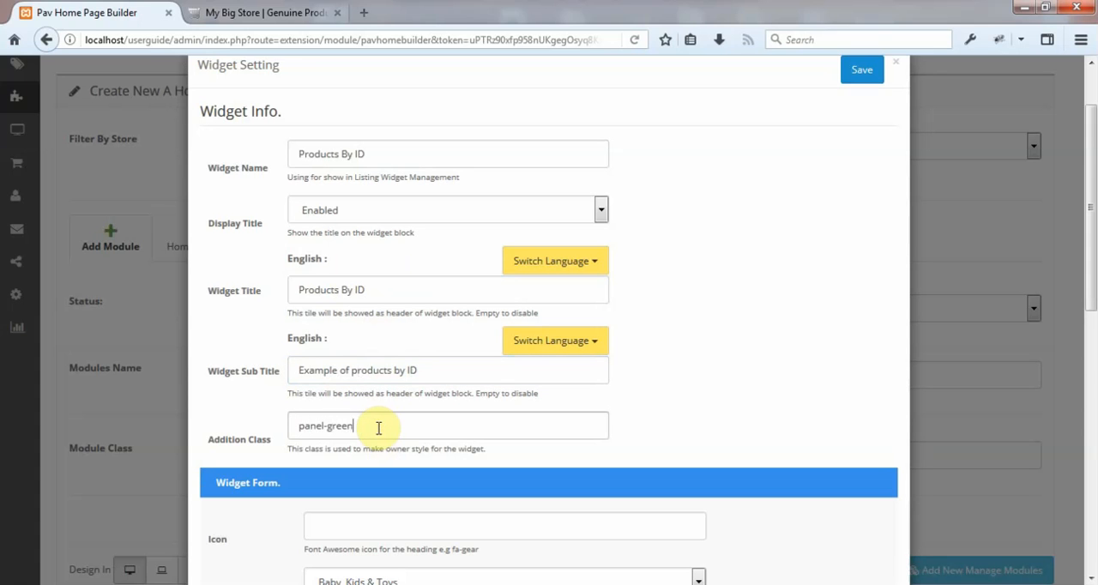
{"action": "key", "text": "Tab"}
{"action": "key", "text": "Tab"}
{"action": "key", "text": "Tab"}
{"action": "key", "text": "Tab"}
{"action": "key", "text": "Tab"}
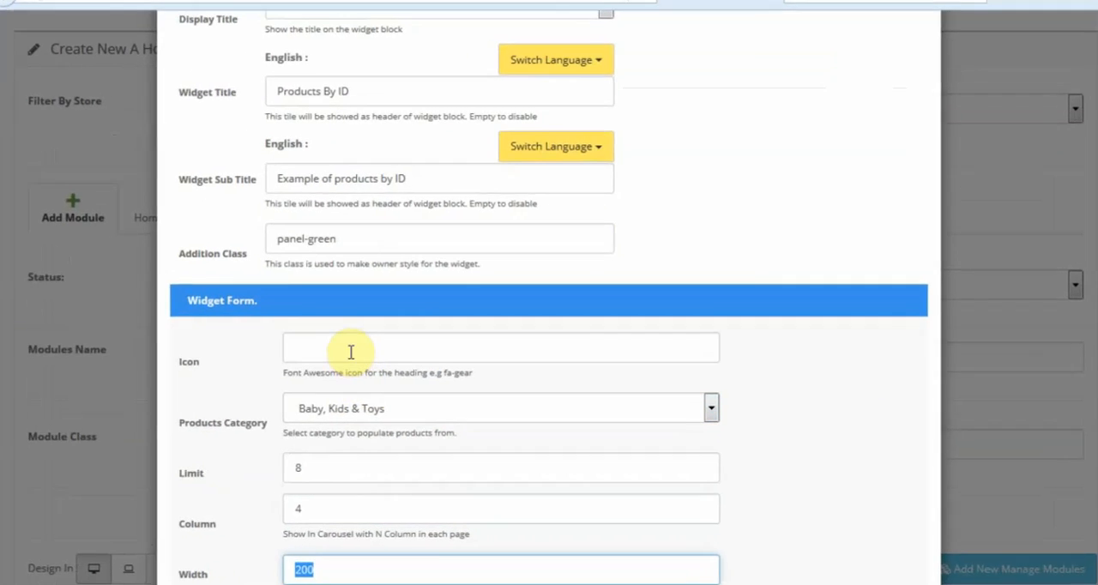
{"action": "left_click", "coordinate": [351, 351]}
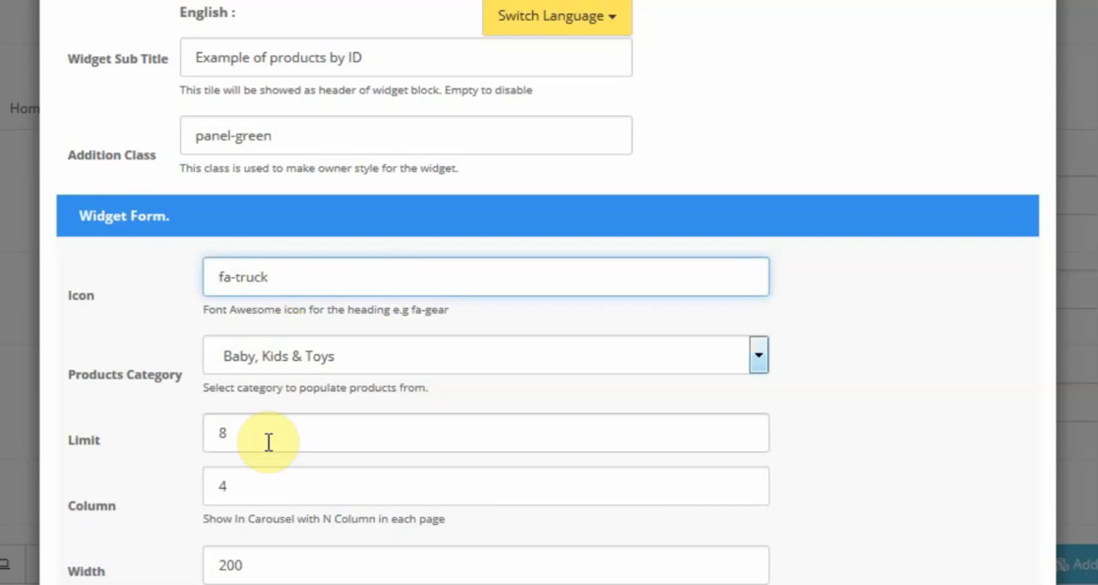
Set the widget's products category to Computers & Accessories.
{"action": "left_click", "coordinate": [276, 362]}
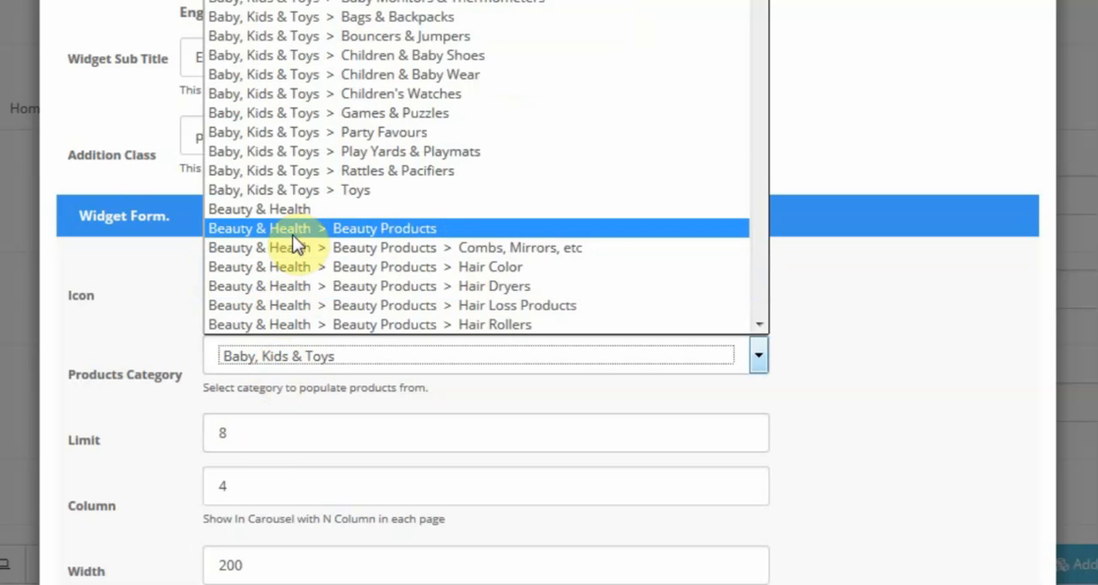
{"action": "scroll", "coordinate": [480, 163], "scroll_direction": "down", "scroll_amount": 2}
{"action": "scroll", "coordinate": [493, 142], "scroll_direction": "up", "scroll_amount": 2}
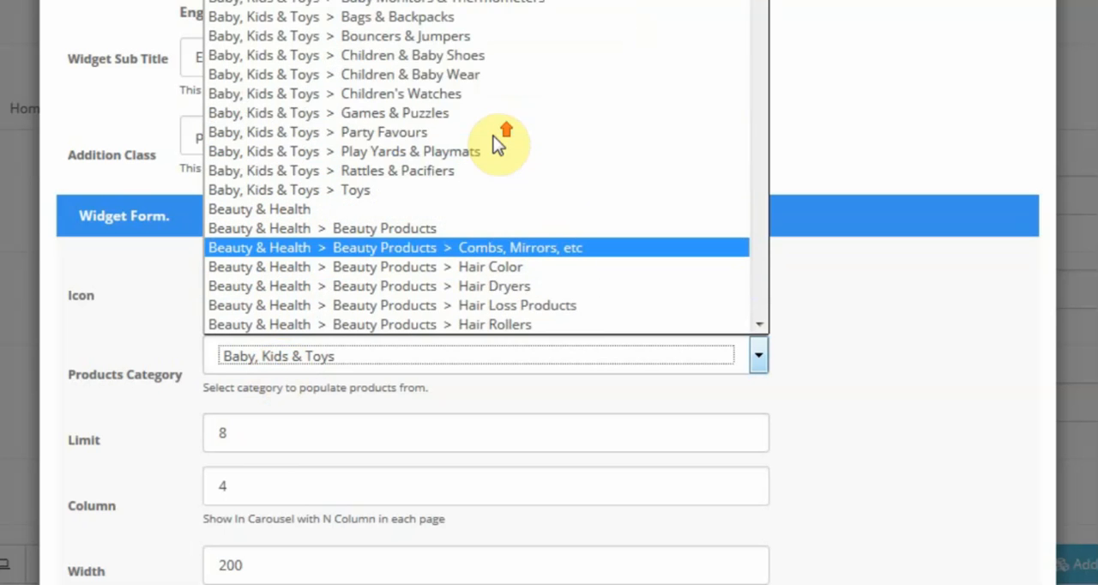
{"action": "scroll", "coordinate": [505, 141], "scroll_direction": "down", "scroll_amount": 10}
{"action": "scroll", "coordinate": [504, 144], "scroll_direction": "down", "scroll_amount": 6}
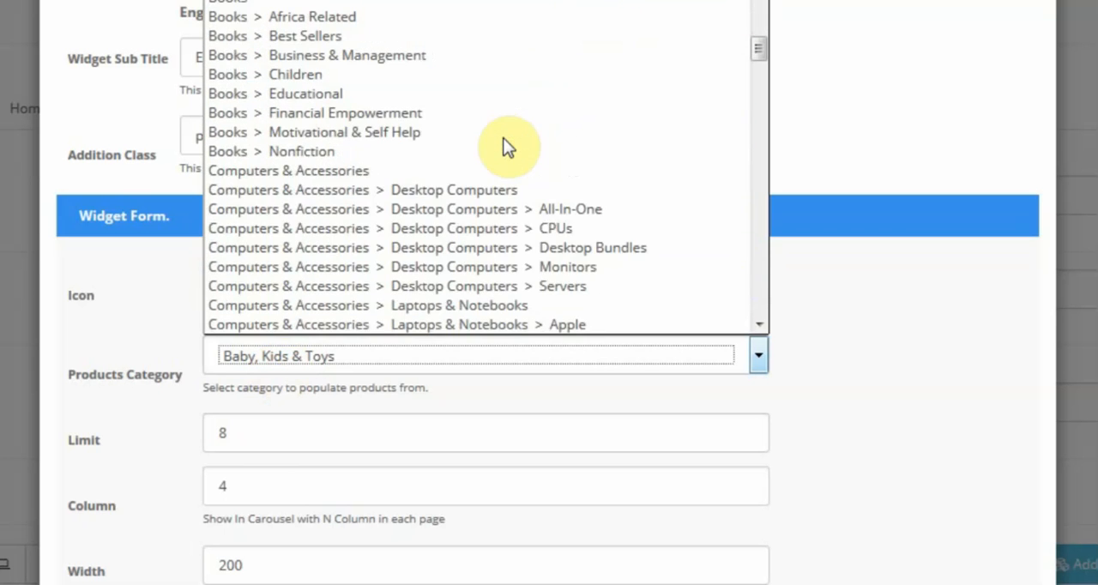
{"action": "left_click", "coordinate": [441, 169]}
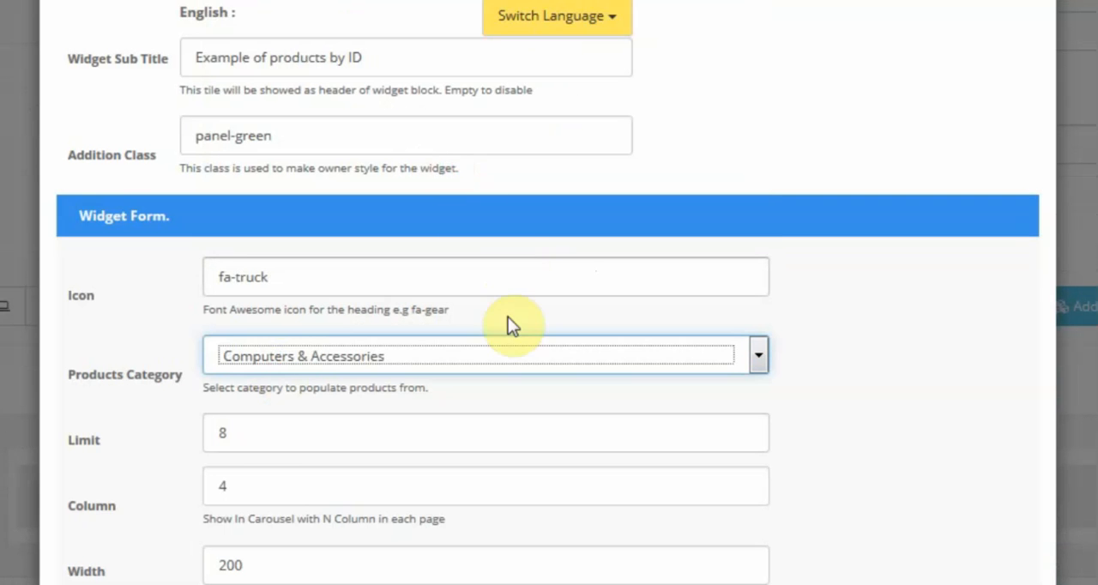
Set the widget's product limit to 6 and its column count to 2.
{"action": "key", "text": "Tab"}
{"action": "key", "text": "Tab"}
{"action": "key", "text": "Tab"}
{"action": "key", "text": "Tab"}
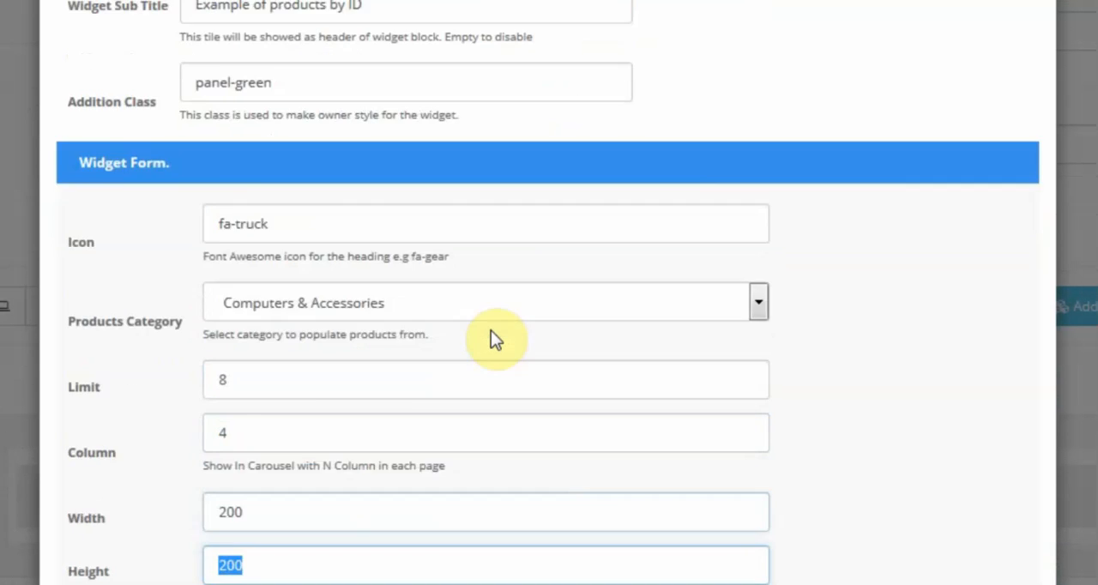
{"action": "scroll", "coordinate": [491, 330], "scroll_direction": "down", "scroll_amount": 2}
{"action": "left_click", "coordinate": [269, 203]}
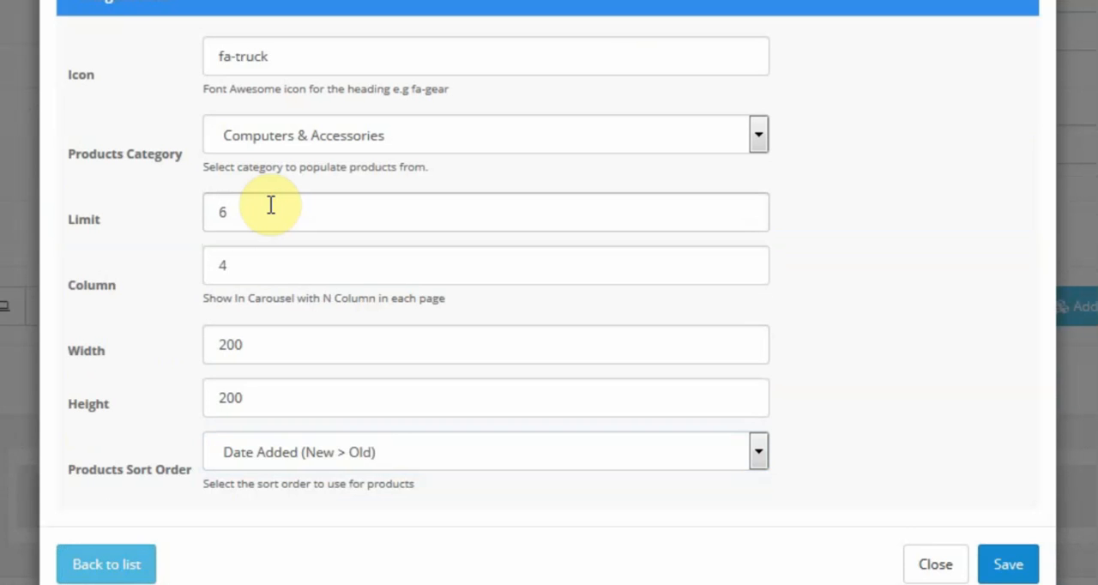
{"action": "left_click", "coordinate": [261, 267]}
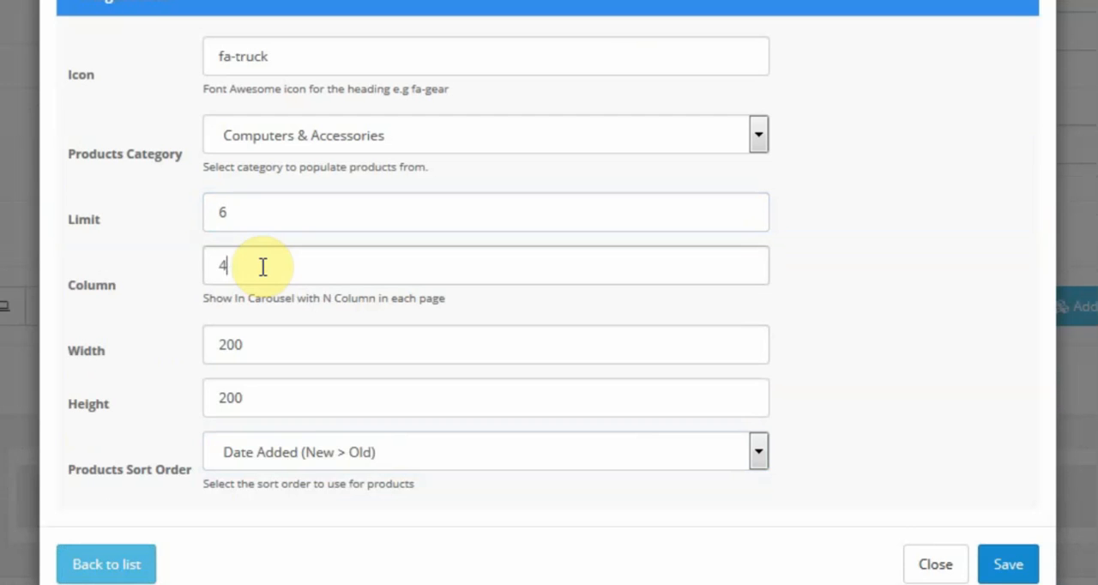
{"action": "left_click", "coordinate": [263, 267]}
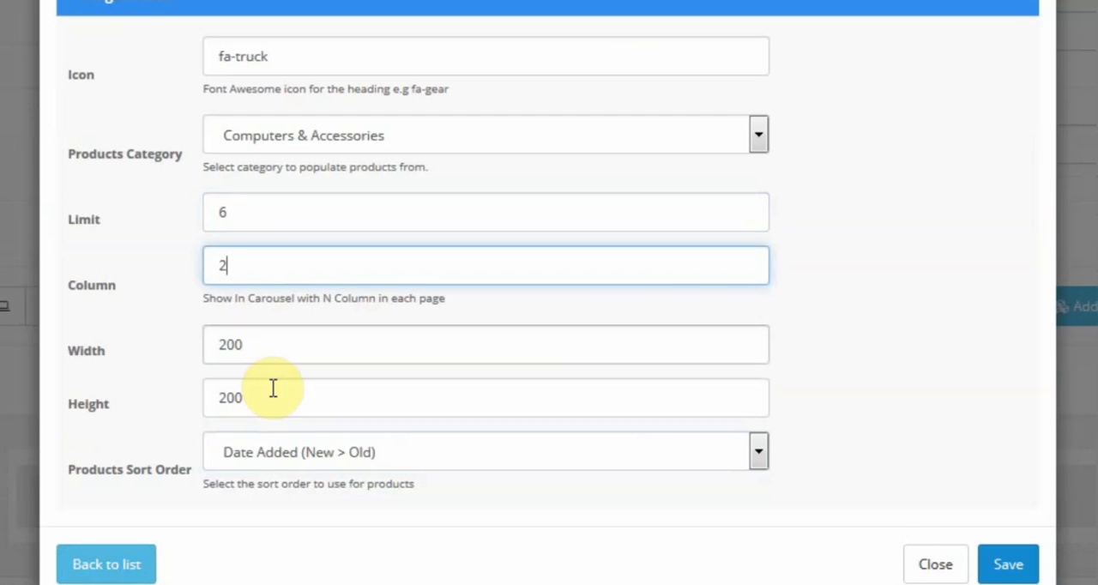
Keep the products sort order at Date Added (New > Old) and save the widget.
{"action": "left_click", "coordinate": [283, 445]}
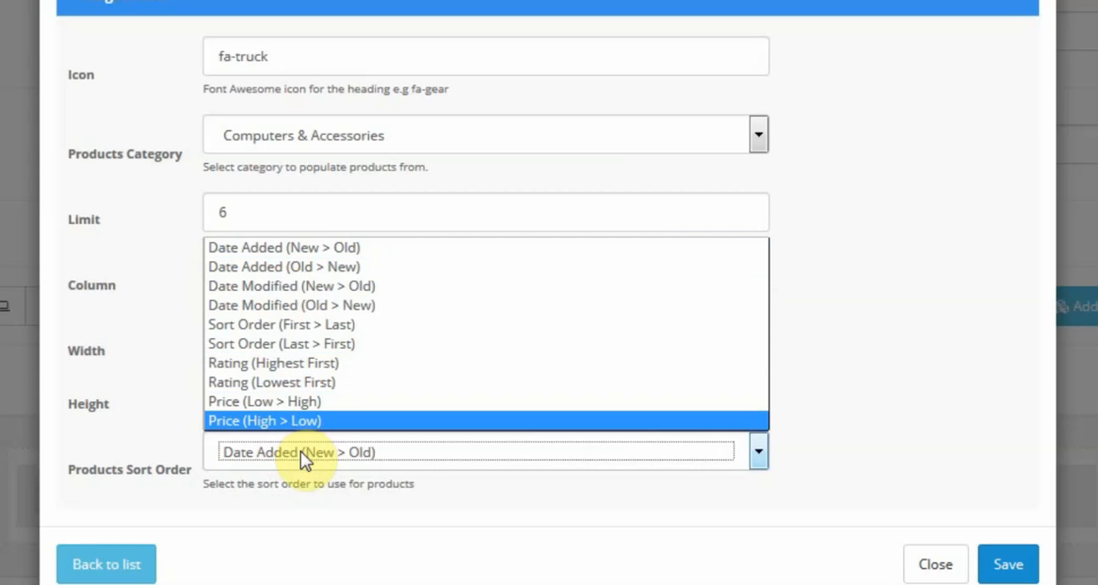
{"action": "left_click", "coordinate": [300, 452]}
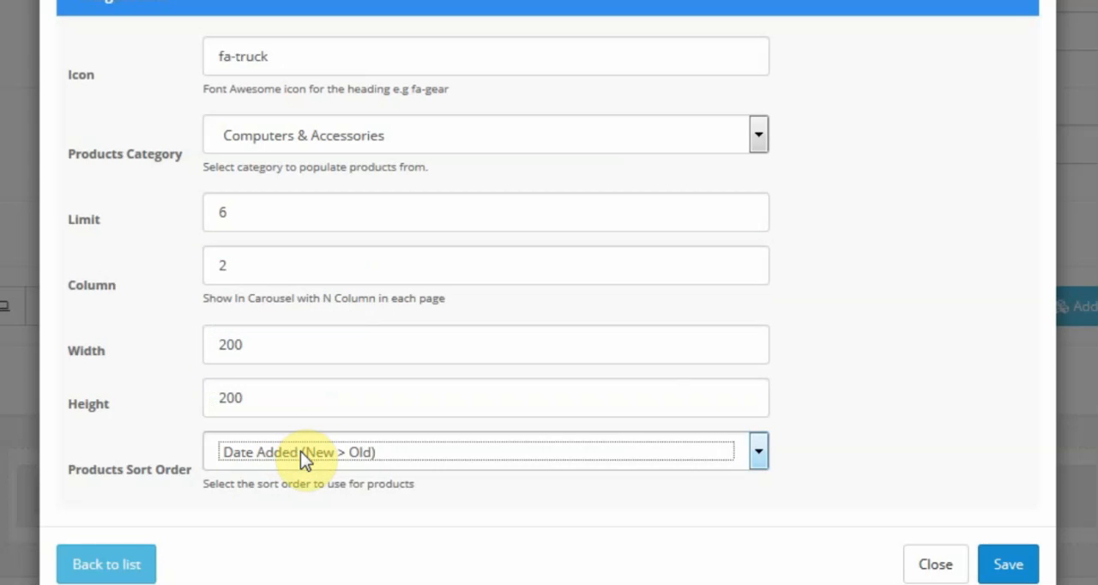
{"action": "left_click", "coordinate": [1002, 577]}
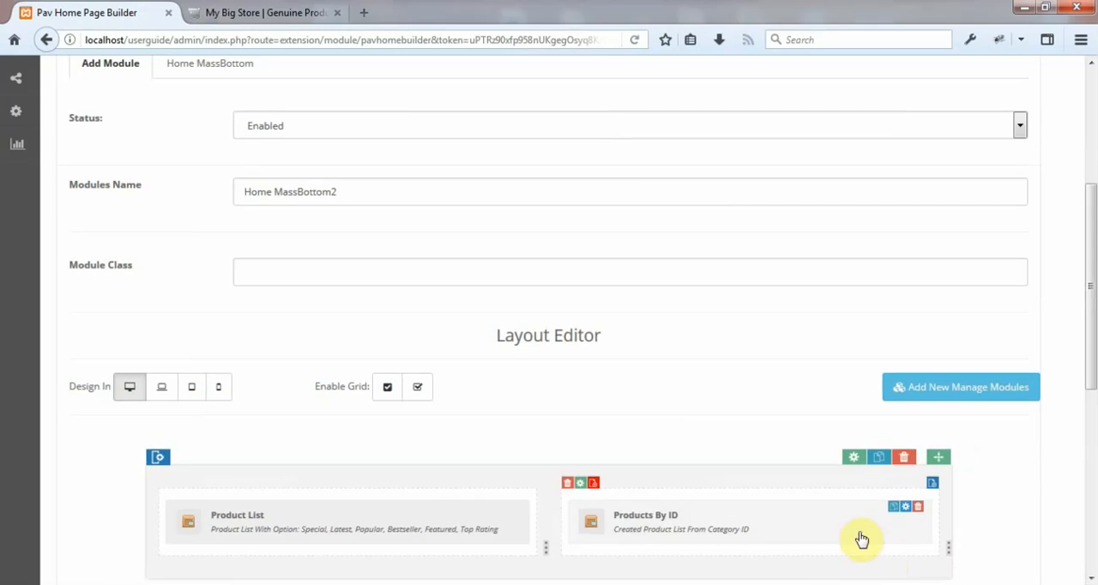
Add a second row below the product widgets and insert one column in it.
{"action": "scroll", "coordinate": [661, 404], "scroll_direction": "down", "scroll_amount": 5}
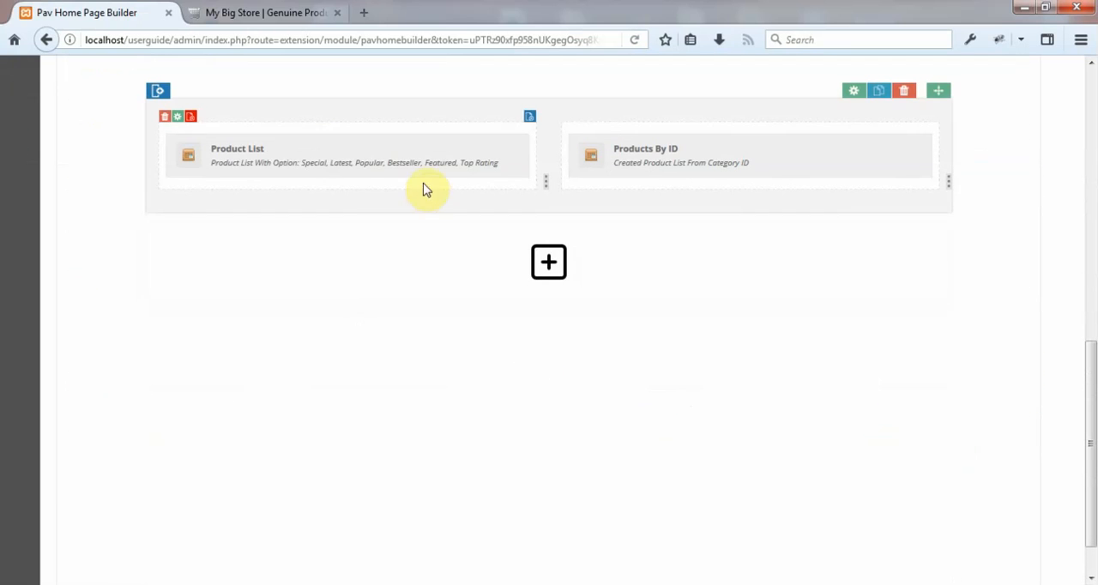
{"action": "mouse_move", "coordinate": [363, 176]}
{"action": "mouse_move", "coordinate": [689, 155]}
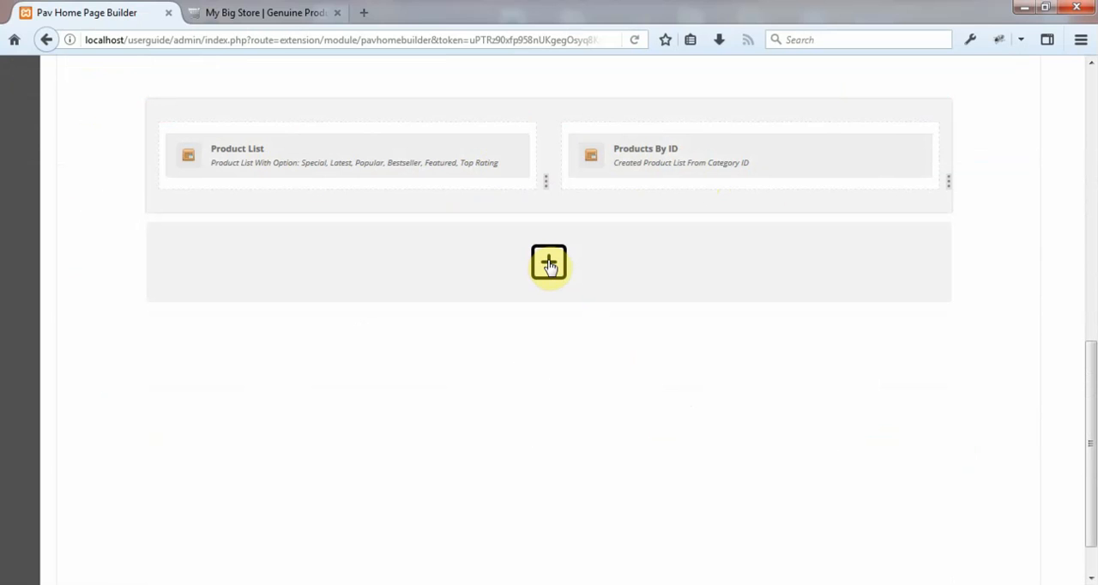
{"action": "left_click", "coordinate": [549, 264]}
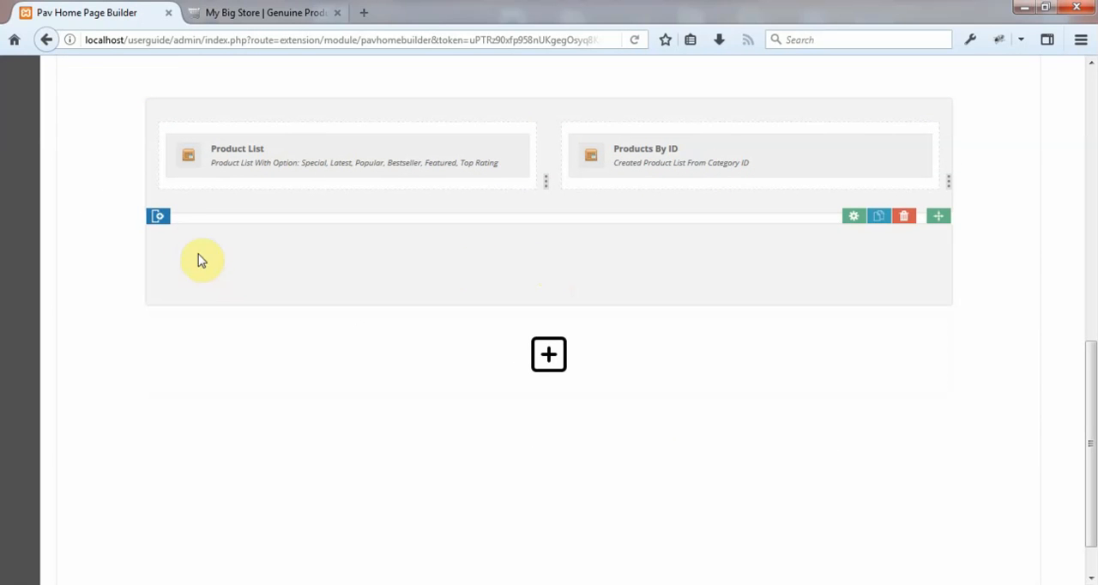
{"action": "left_click", "coordinate": [160, 220]}
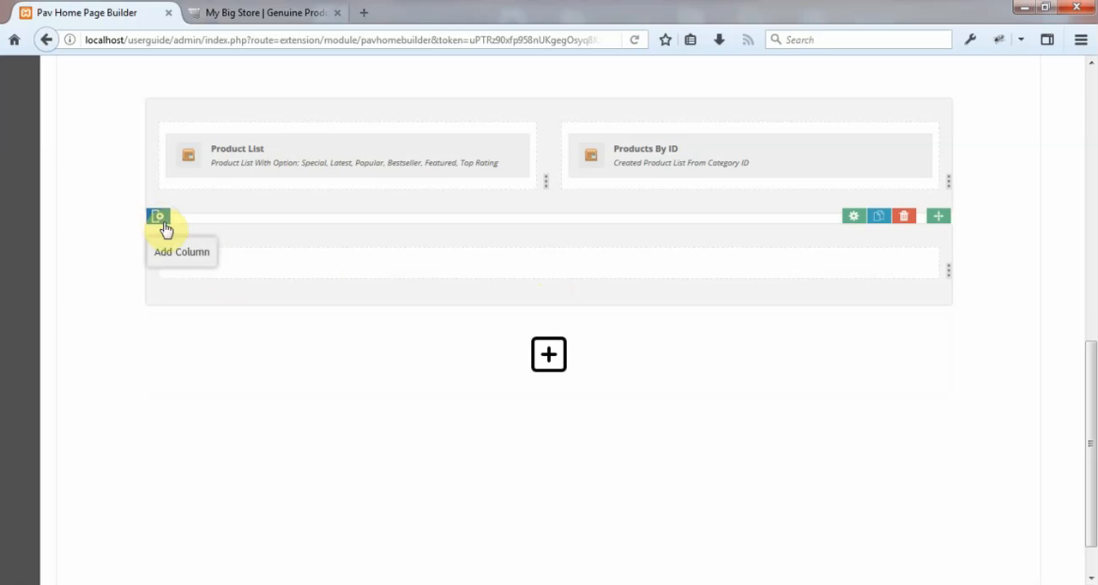
In the medium-device layout with the grid enabled, widen the second row's column to the full row width.
{"action": "scroll", "coordinate": [517, 269], "scroll_direction": "up", "scroll_amount": 4}
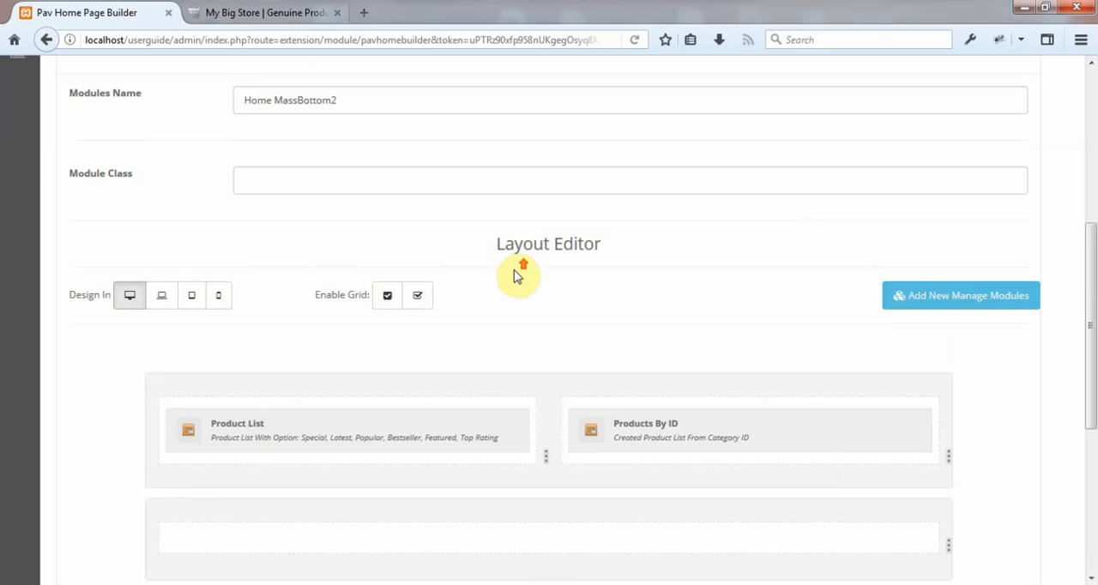
{"action": "left_click", "coordinate": [165, 298]}
{"action": "left_click", "coordinate": [389, 296]}
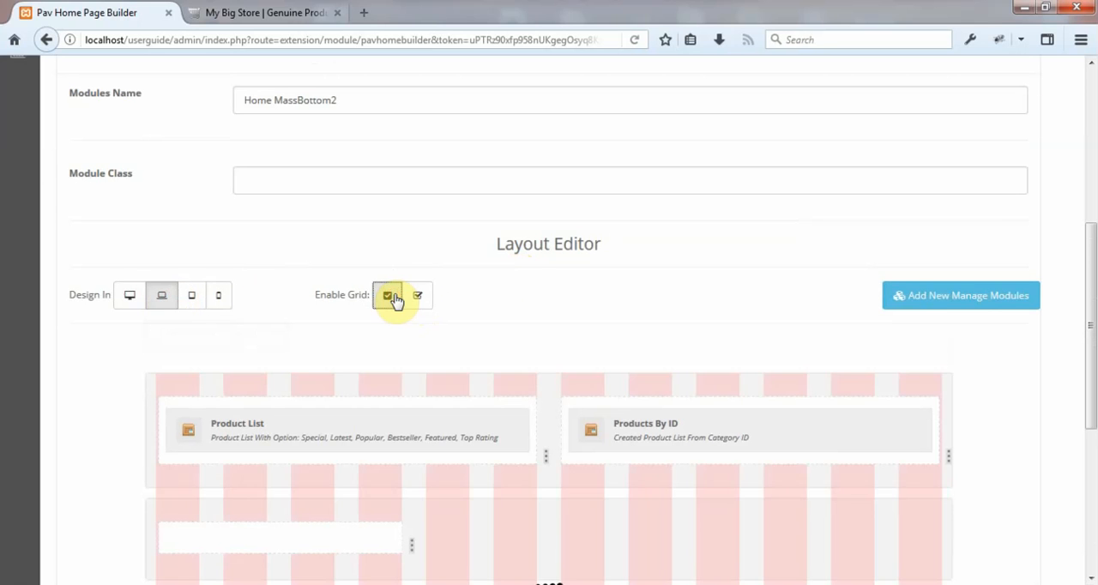
{"action": "scroll", "coordinate": [397, 301], "scroll_direction": "down", "scroll_amount": 3}
{"action": "scroll", "coordinate": [433, 275], "scroll_direction": "up", "scroll_amount": 2}
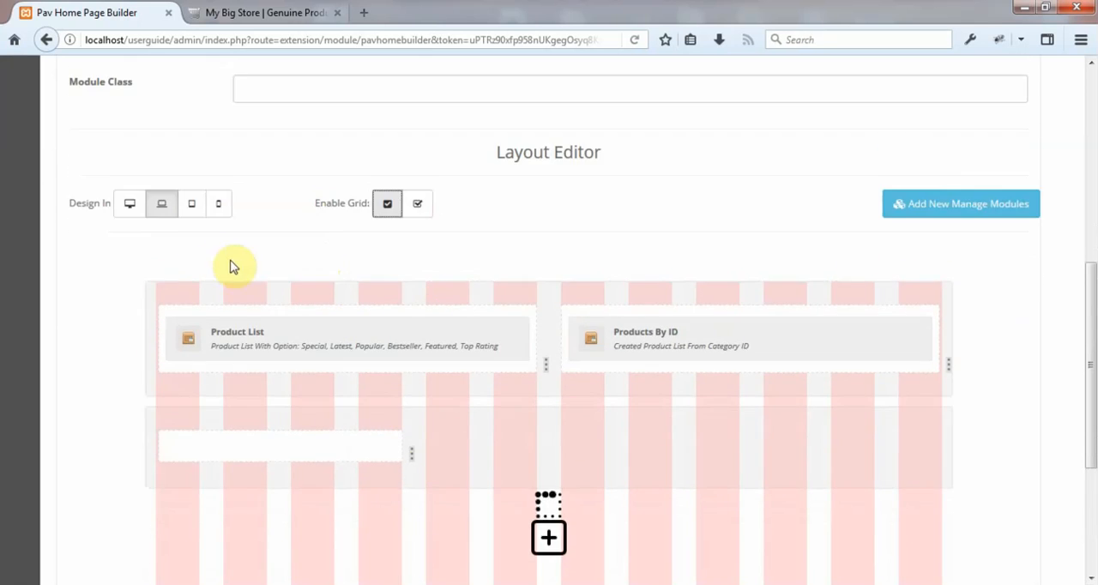
{"action": "left_click_drag", "start_coordinate": [412, 455], "coordinate": [968, 457]}
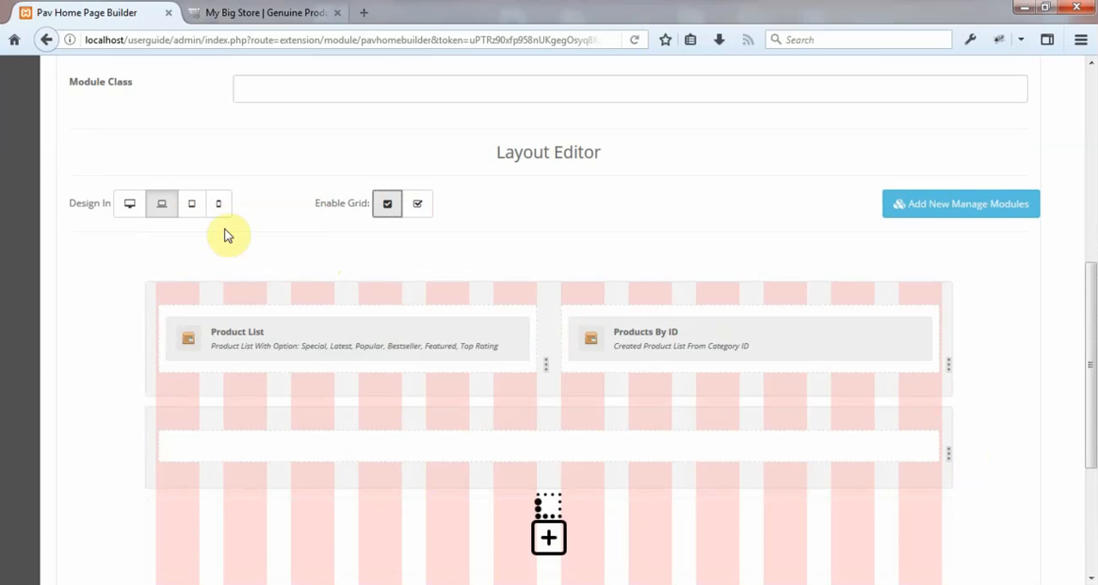
In the tablet layout, widen the second row's column to the full row width.
{"action": "left_click", "coordinate": [191, 204]}
{"action": "scroll", "coordinate": [612, 485], "scroll_direction": "down", "scroll_amount": 1}
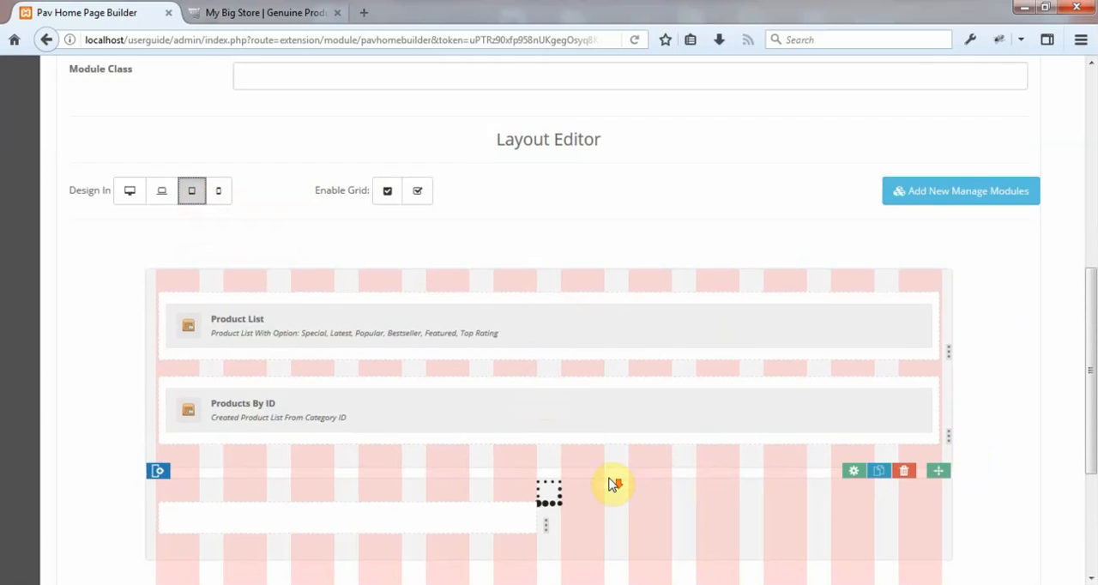
{"action": "scroll", "coordinate": [612, 485], "scroll_direction": "down", "scroll_amount": 3}
{"action": "left_click_drag", "start_coordinate": [549, 358], "coordinate": [971, 378]}
{"action": "scroll", "coordinate": [434, 342], "scroll_direction": "up", "scroll_amount": 5}
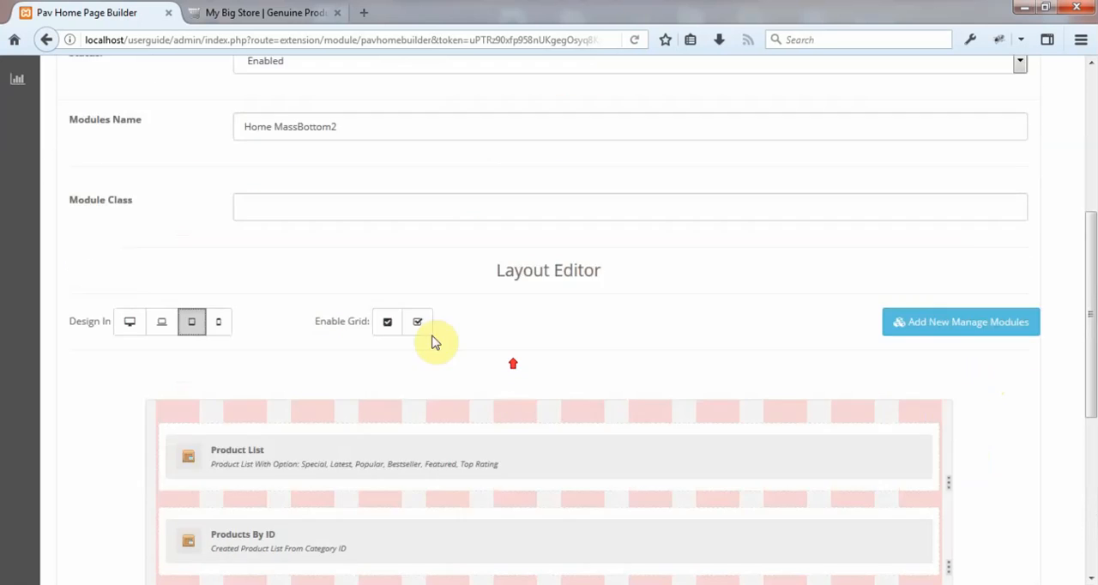
Check the second row's column in the phone layout, then return to the large-device layout and disable the grid.
{"action": "scroll", "coordinate": [434, 341], "scroll_direction": "up", "scroll_amount": 1}
{"action": "left_click", "coordinate": [223, 387]}
{"action": "scroll", "coordinate": [385, 421], "scroll_direction": "down", "scroll_amount": 5}
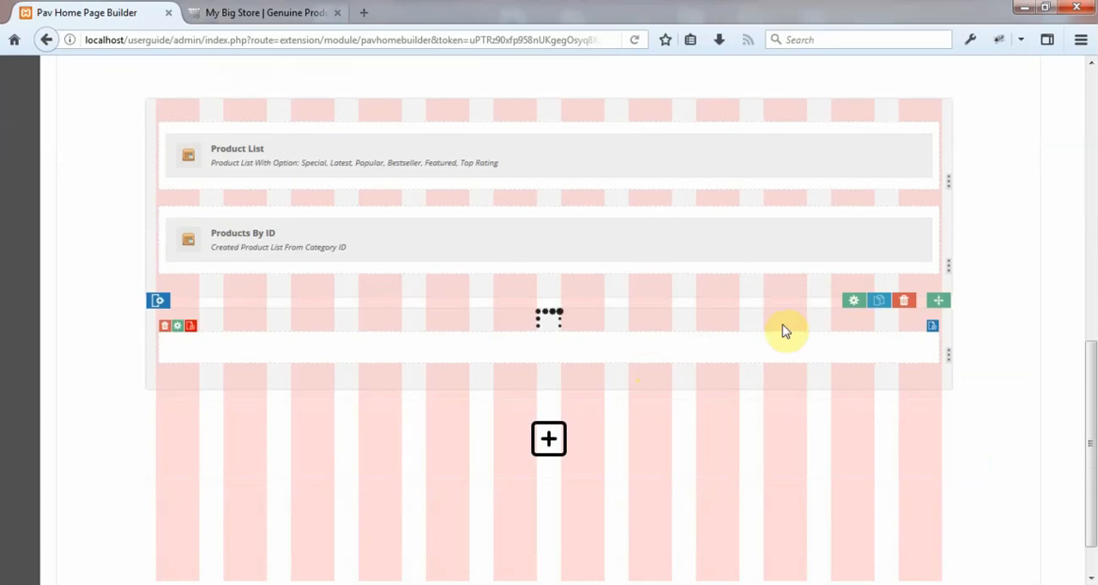
{"action": "scroll", "coordinate": [515, 411], "scroll_direction": "up", "scroll_amount": 5}
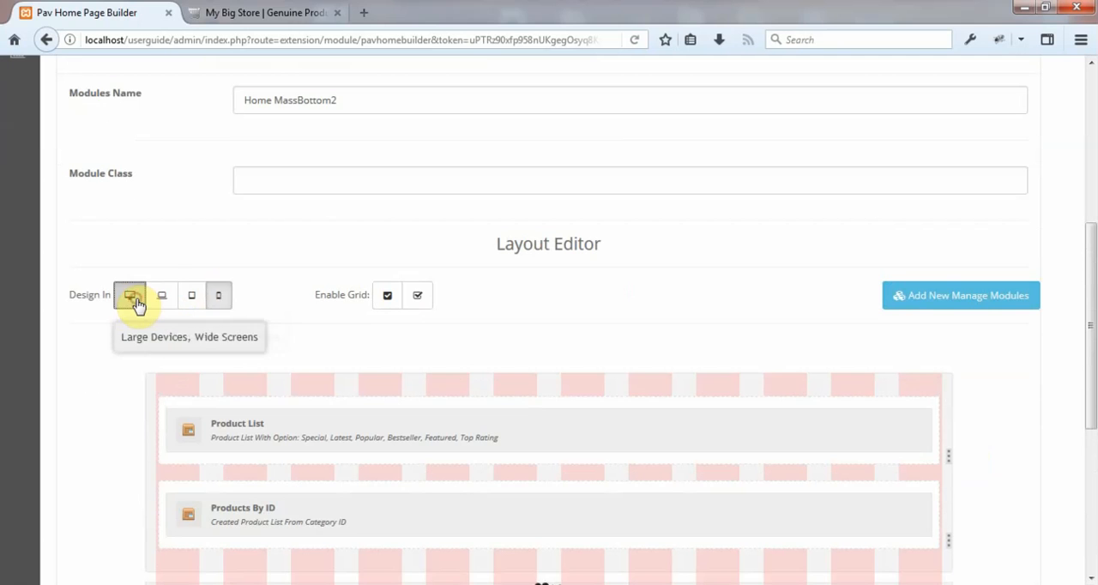
{"action": "left_click", "coordinate": [135, 301]}
{"action": "left_click", "coordinate": [418, 296]}
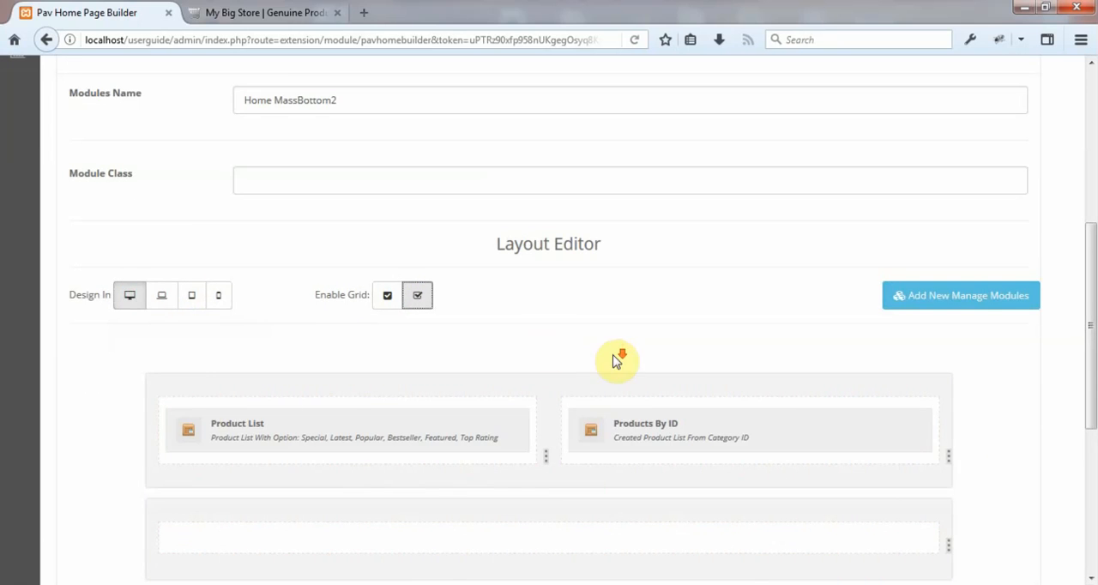
{"action": "scroll", "coordinate": [614, 360], "scroll_direction": "down", "scroll_amount": 3}
{"action": "mouse_move", "coordinate": [669, 356]}
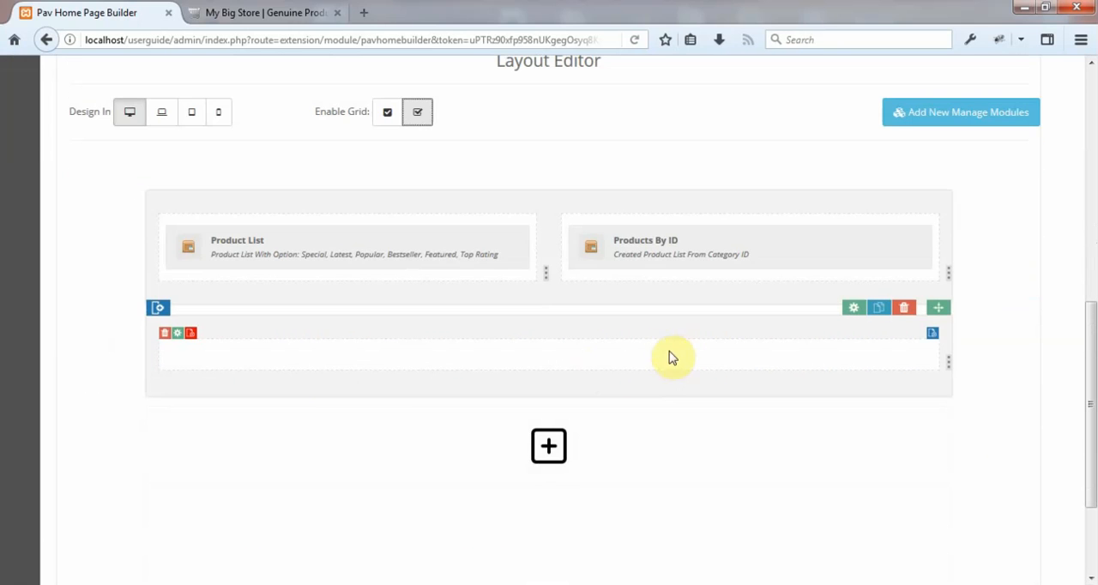
Add the OpenCart module Banner > Home MassBottom (1) to the second row's full-width column.
{"action": "left_click", "coordinate": [934, 333]}
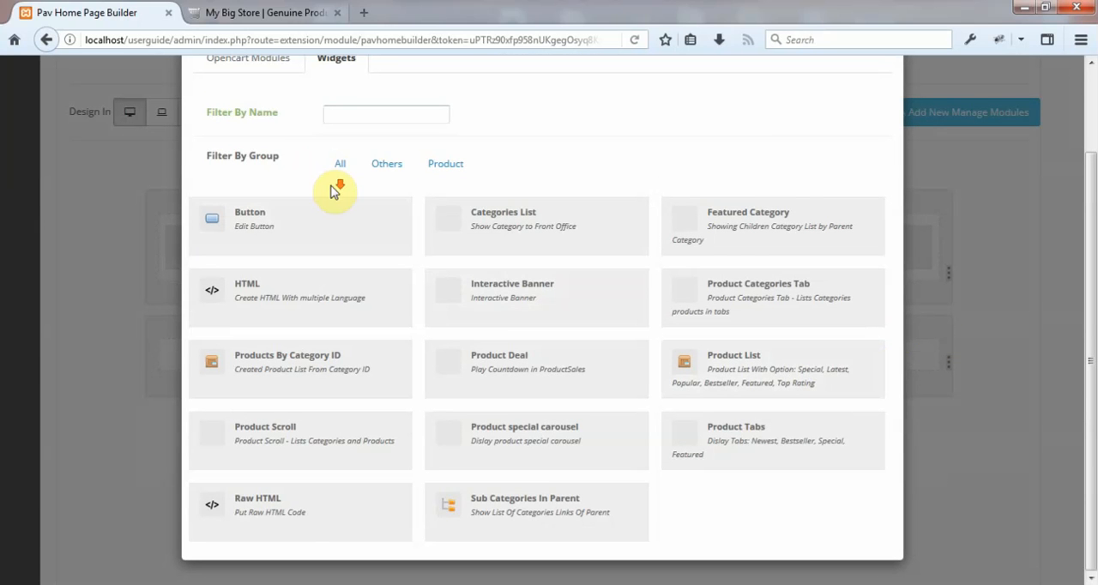
{"action": "left_click", "coordinate": [253, 61]}
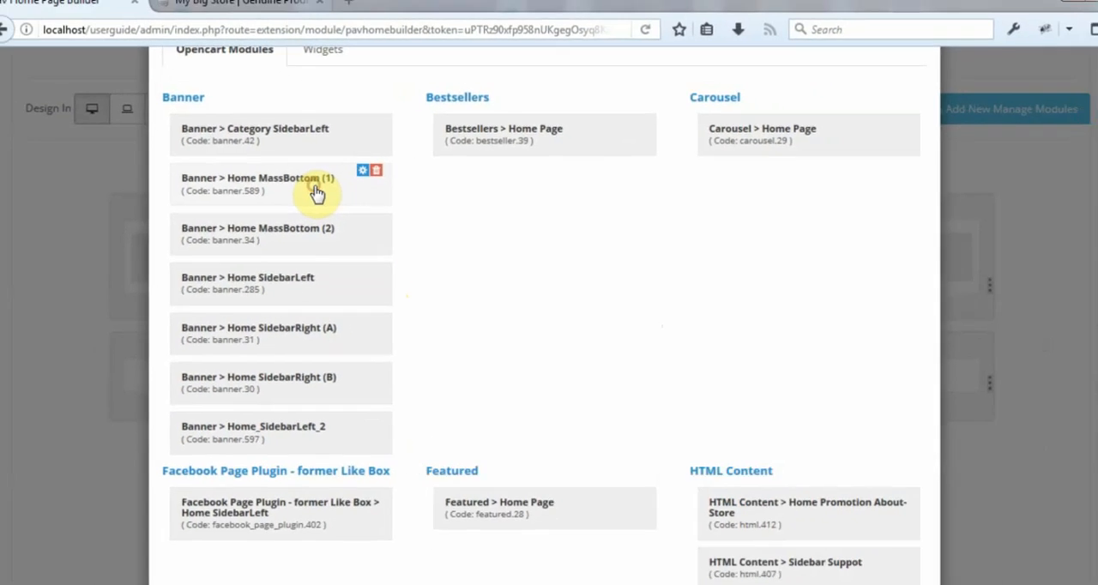
{"action": "left_click", "coordinate": [246, 208]}
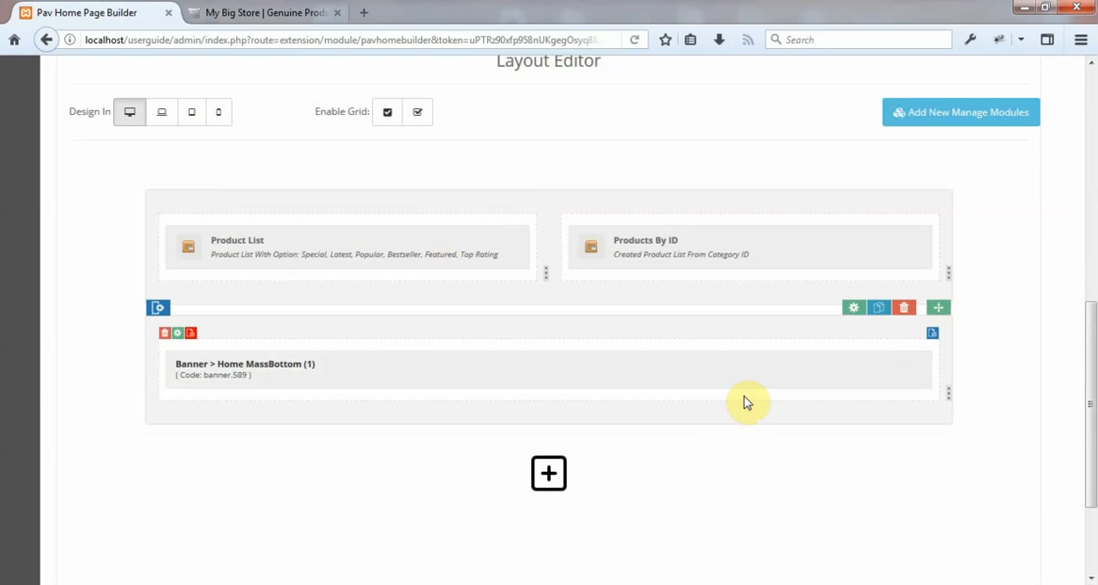
Save the Home MassBottom2 module and check its entry under Pav Home Page Builder in the module list.
{"action": "scroll", "coordinate": [746, 413], "scroll_direction": "up", "scroll_amount": 6}
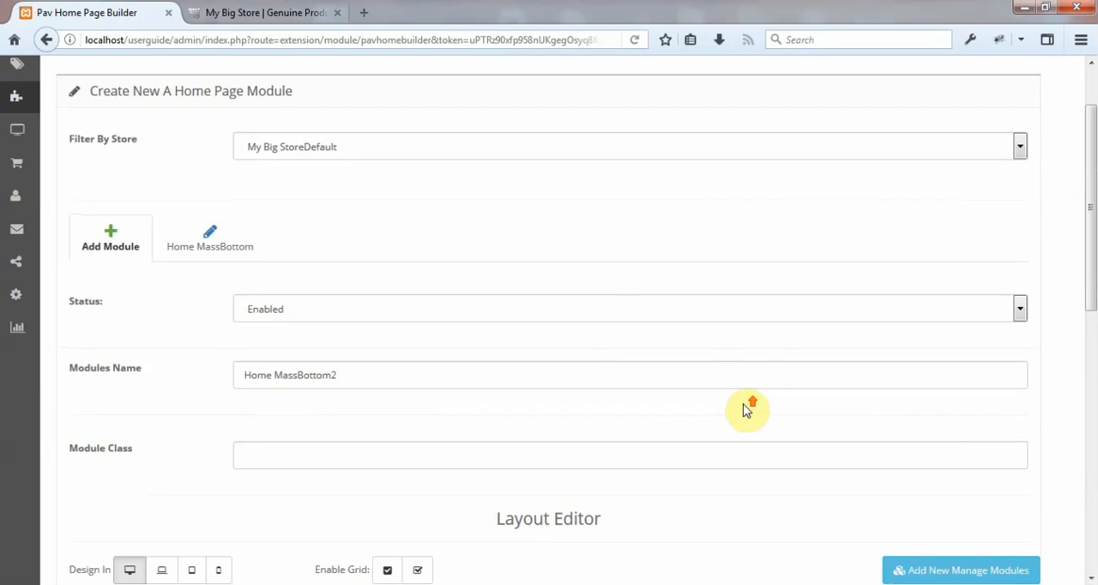
{"action": "scroll", "coordinate": [901, 258], "scroll_direction": "down", "scroll_amount": 2}
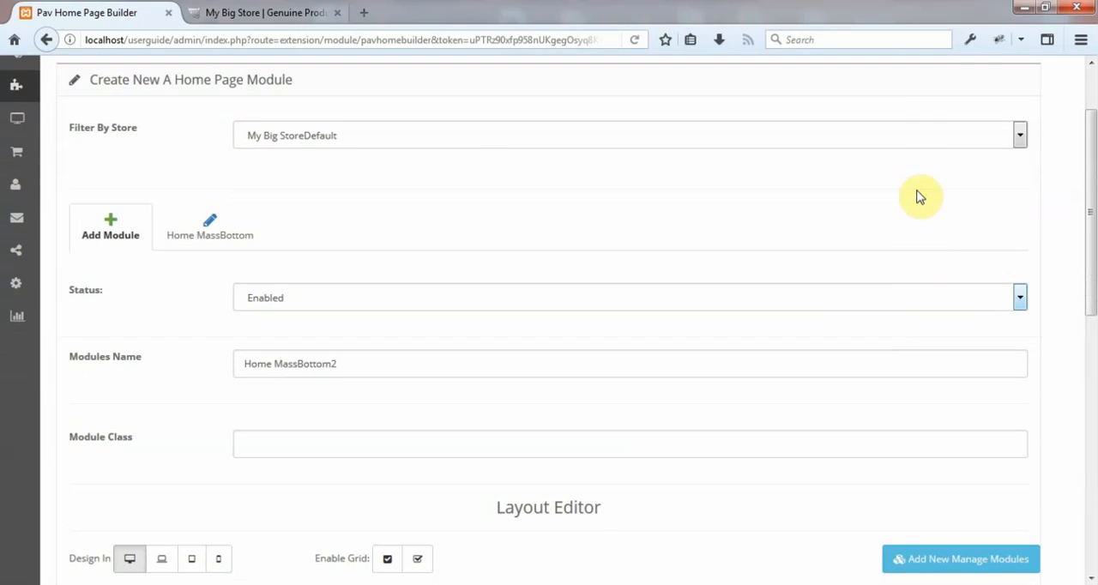
{"action": "scroll", "coordinate": [915, 206], "scroll_direction": "up", "scroll_amount": 2}
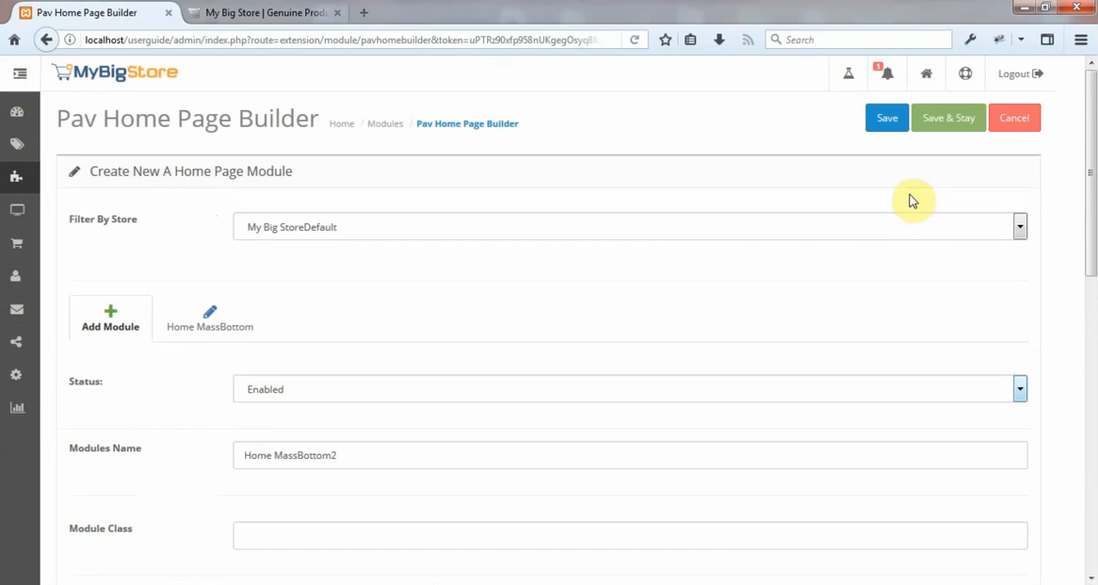
{"action": "left_click", "coordinate": [889, 118]}
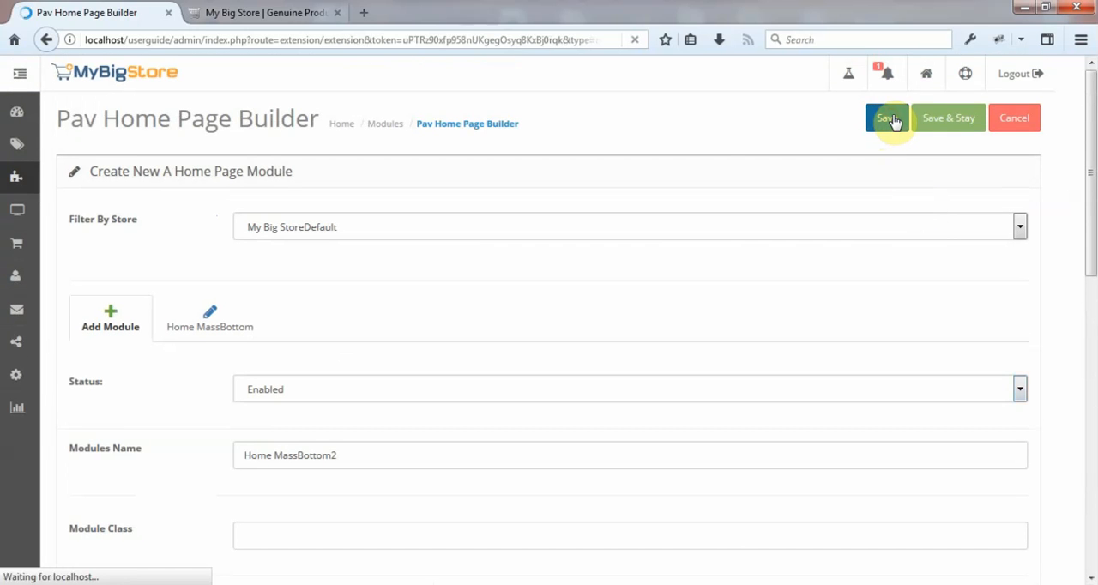
{"action": "scroll", "coordinate": [863, 225], "scroll_direction": "down", "scroll_amount": 5}
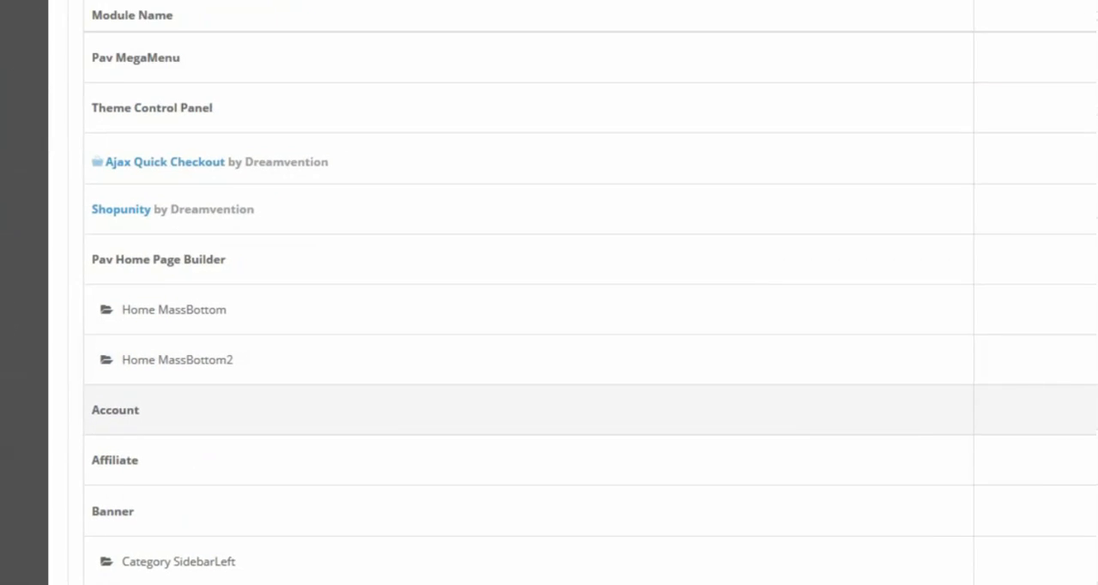
{"action": "scroll", "coordinate": [741, 478], "scroll_direction": "down", "scroll_amount": 3}
{"action": "scroll", "coordinate": [731, 448], "scroll_direction": "up", "scroll_amount": 3}
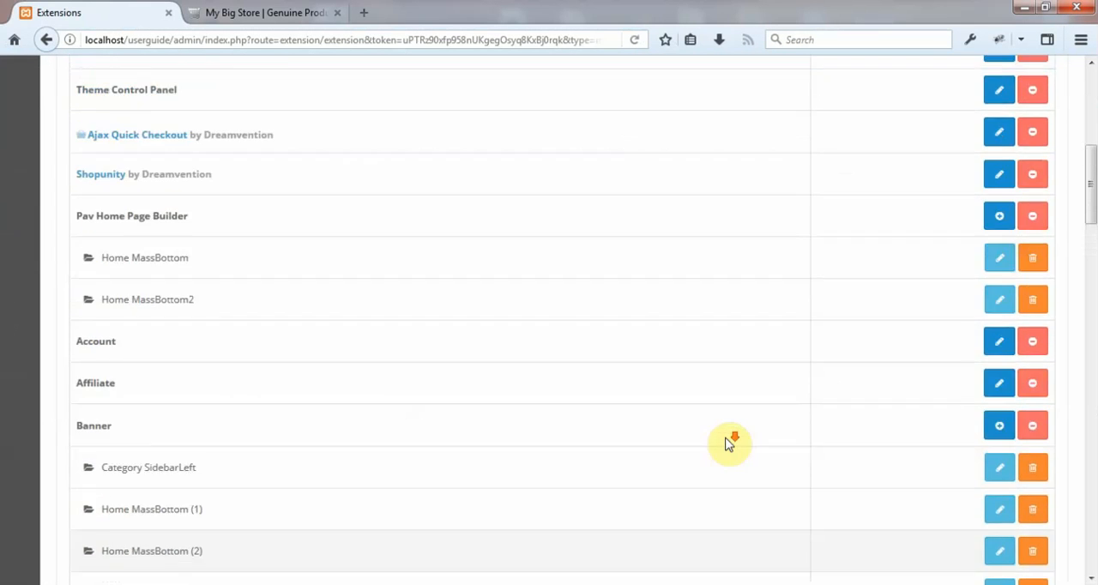
{"action": "scroll", "coordinate": [720, 442], "scroll_direction": "up", "scroll_amount": 5}
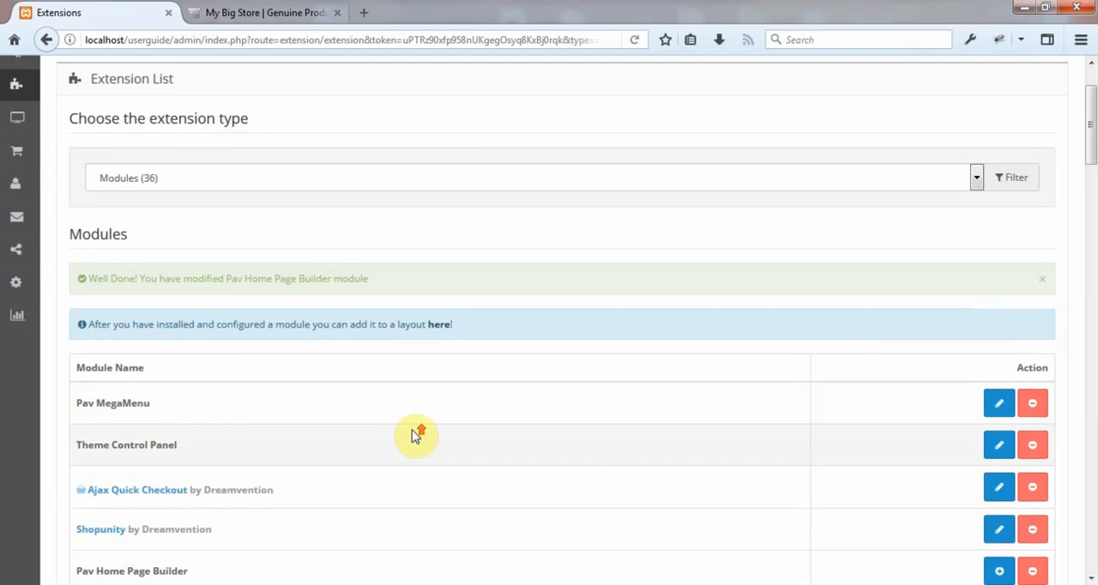
{"action": "scroll", "coordinate": [417, 435], "scroll_direction": "up", "scroll_amount": 2}
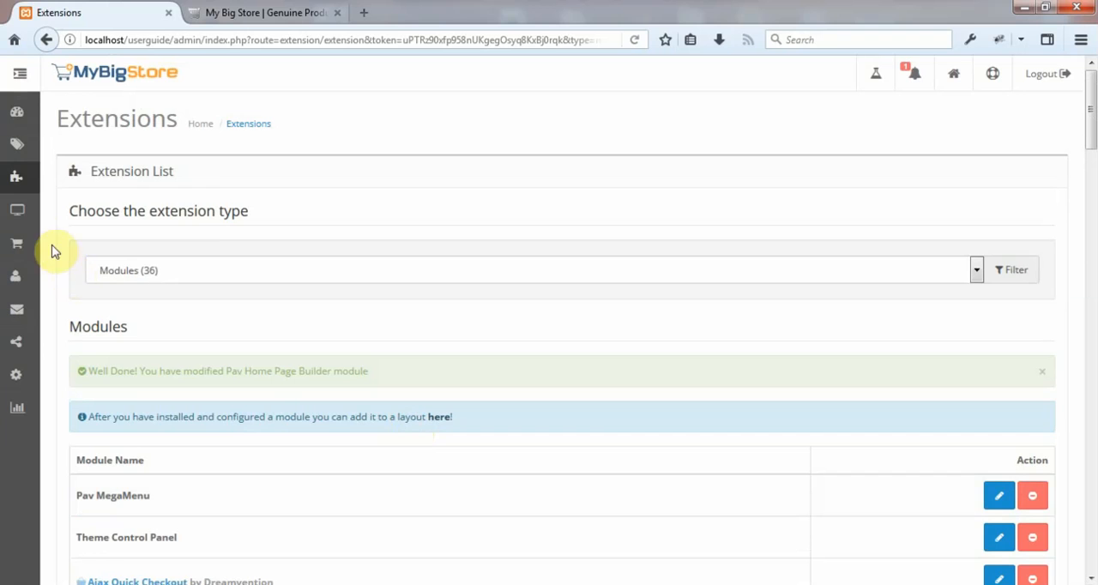
Go to the store's design layouts, collapse the navigation sidebar again, and open the Home layout for editing.
{"action": "left_click", "coordinate": [19, 73]}
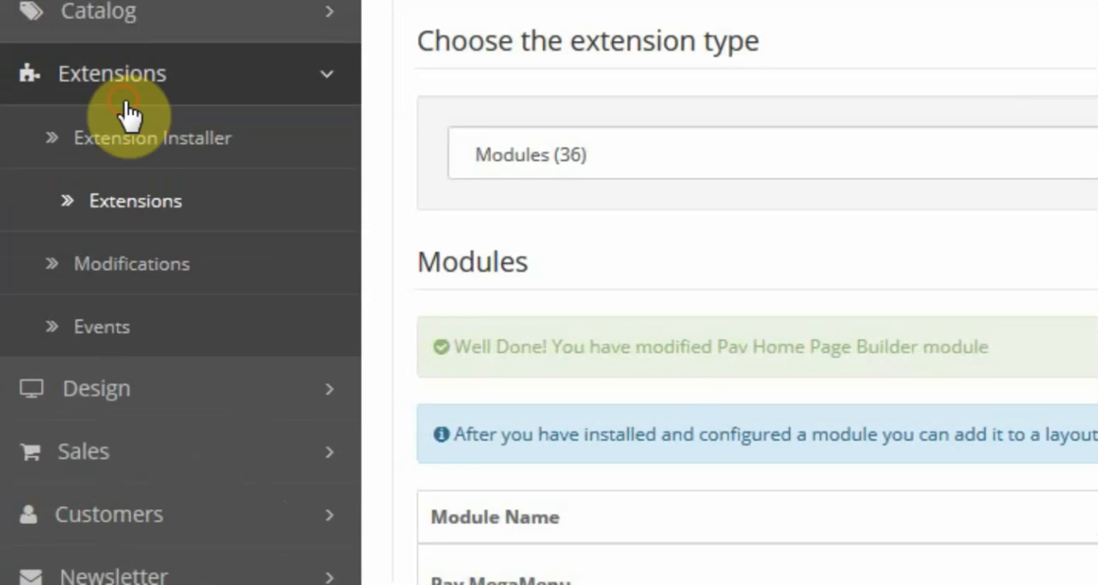
{"action": "left_click", "coordinate": [73, 209]}
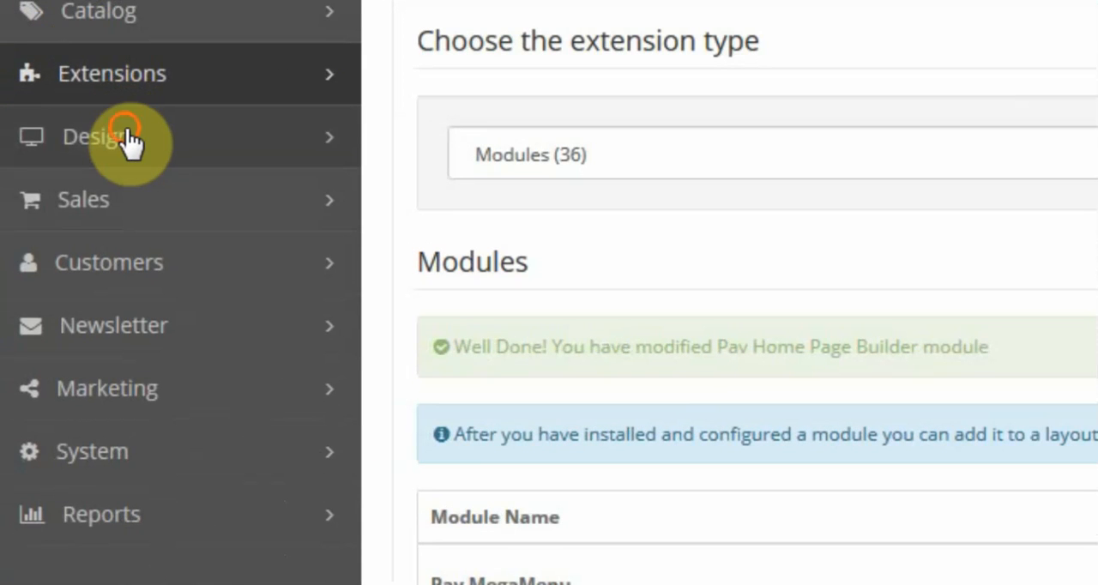
{"action": "left_click", "coordinate": [124, 139]}
{"action": "left_click", "coordinate": [137, 205]}
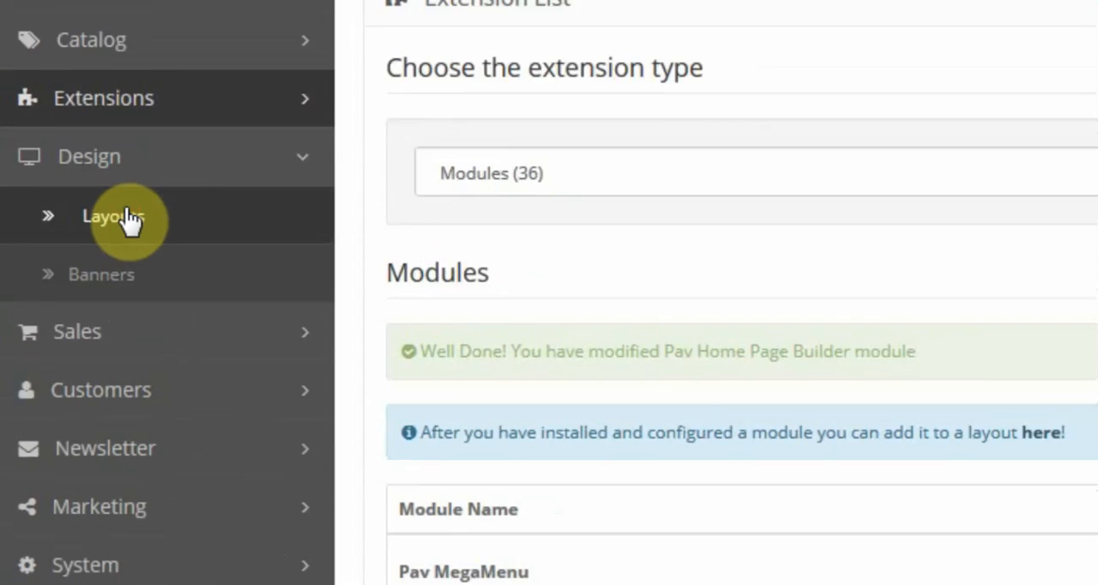
{"action": "left_click", "coordinate": [20, 76]}
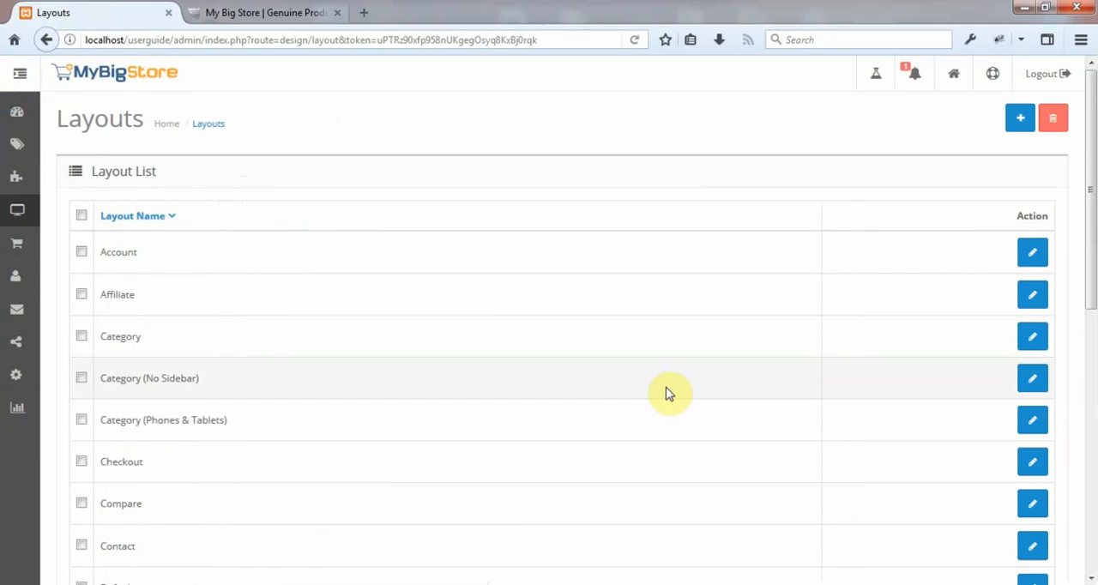
{"action": "scroll", "coordinate": [678, 391], "scroll_direction": "down", "scroll_amount": 2}
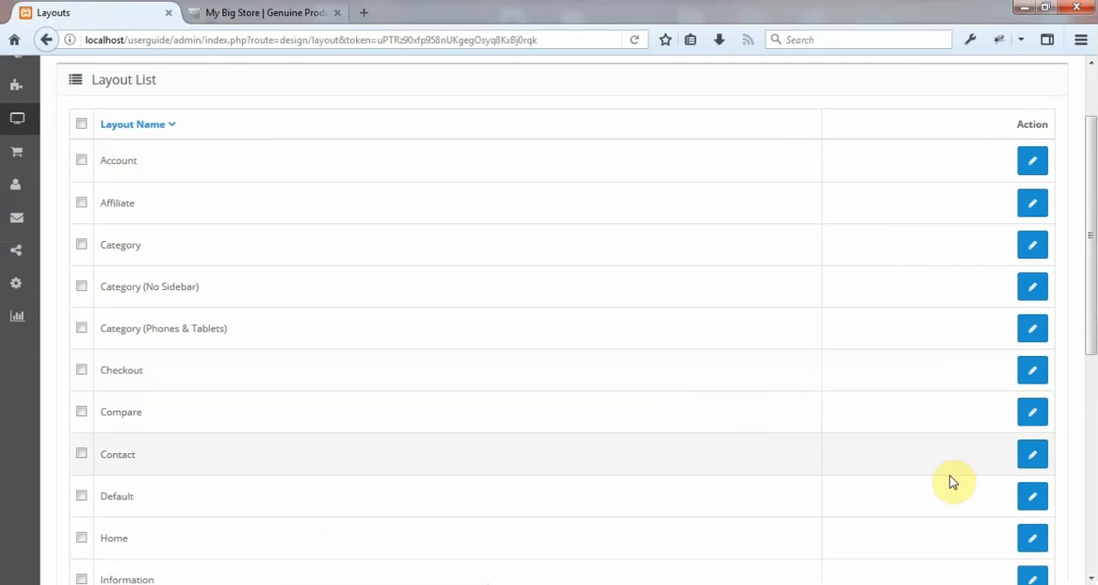
{"action": "scroll", "coordinate": [961, 476], "scroll_direction": "down", "scroll_amount": 2}
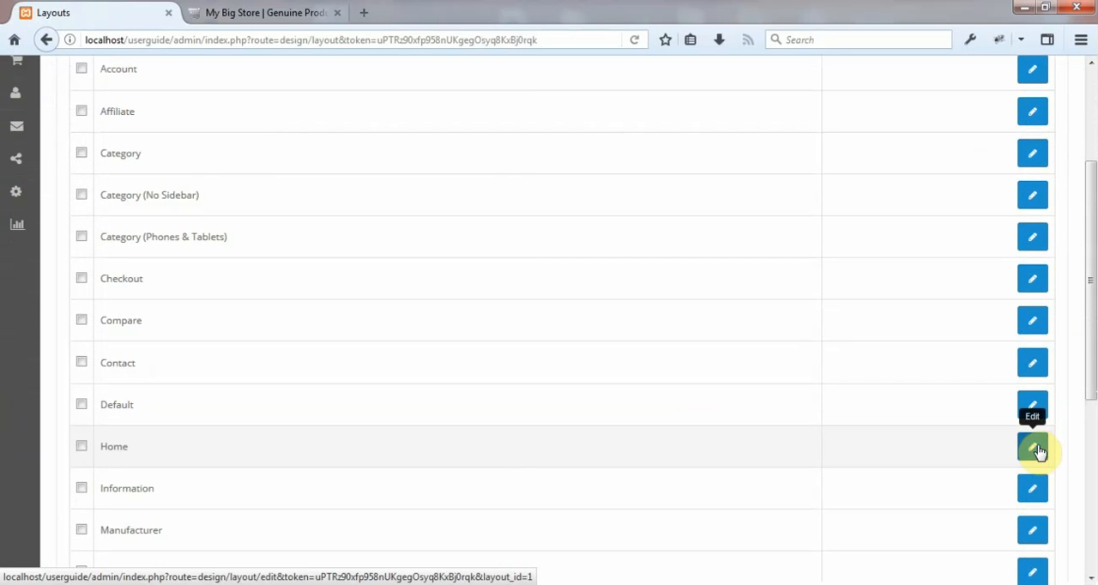
{"action": "left_click", "coordinate": [1035, 447]}
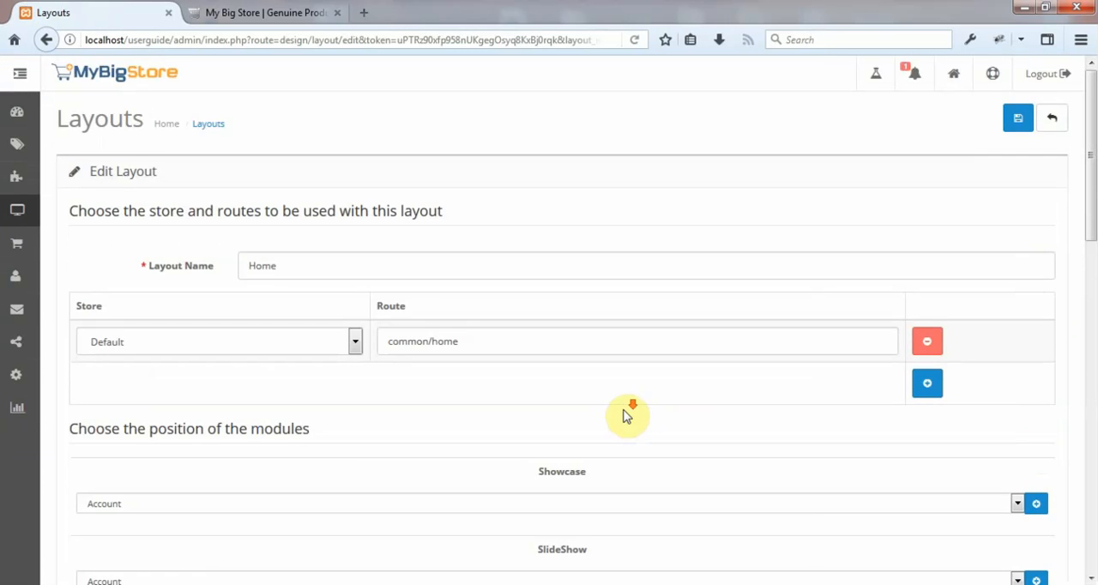
Replace the existing module in the Home layout's Mass Bottom position with Home MassBottom2 and save the layout.
{"action": "scroll", "coordinate": [625, 414], "scroll_direction": "down", "scroll_amount": 6}
{"action": "scroll", "coordinate": [625, 415], "scroll_direction": "down", "scroll_amount": 4}
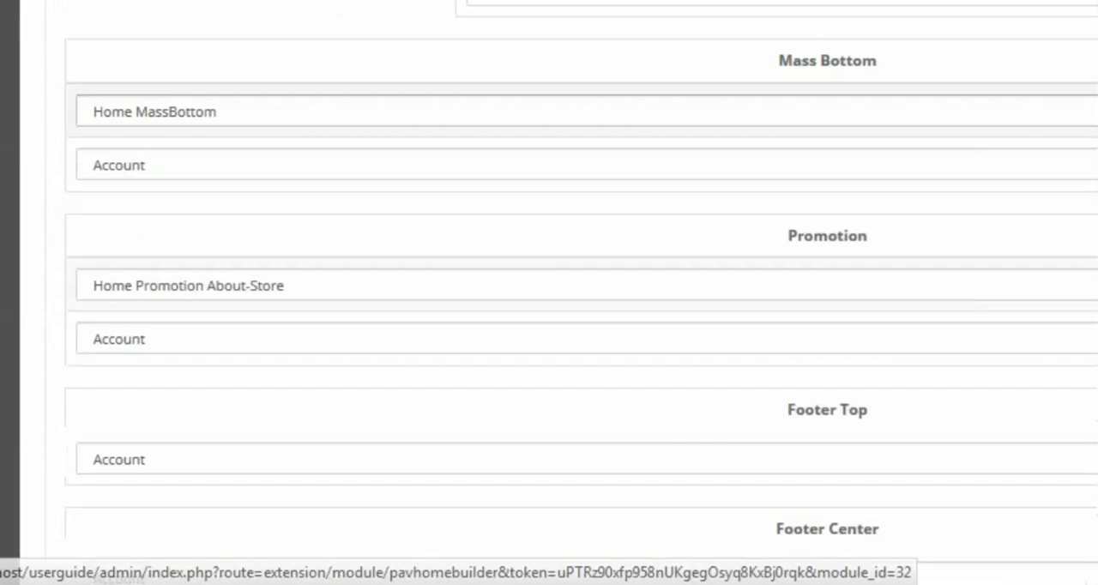
{"action": "left_click", "coordinate": [987, 278]}
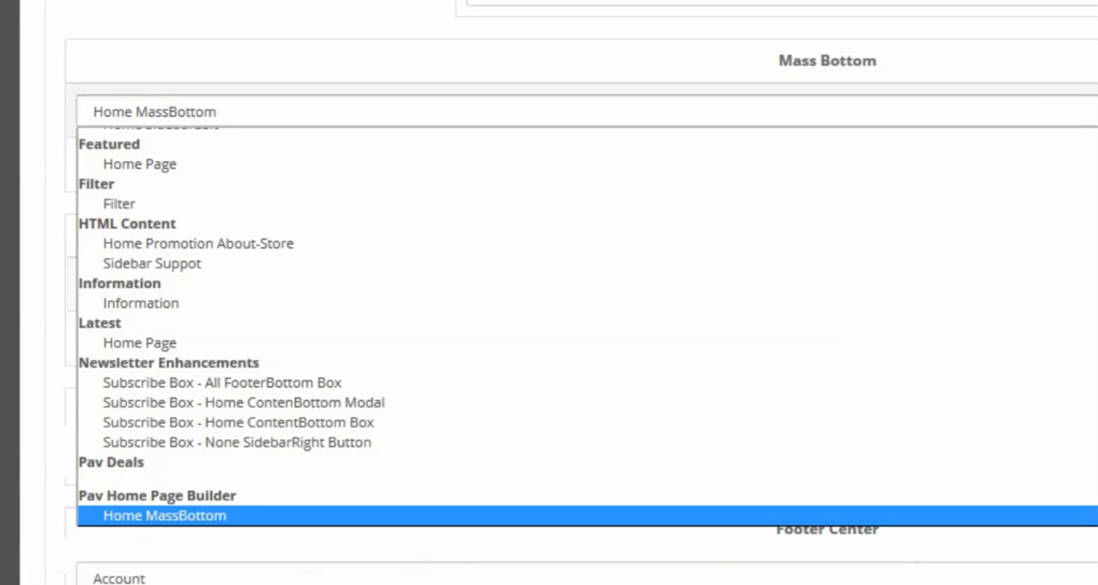
{"action": "scroll", "coordinate": [343, 326], "scroll_direction": "down", "scroll_amount": 3}
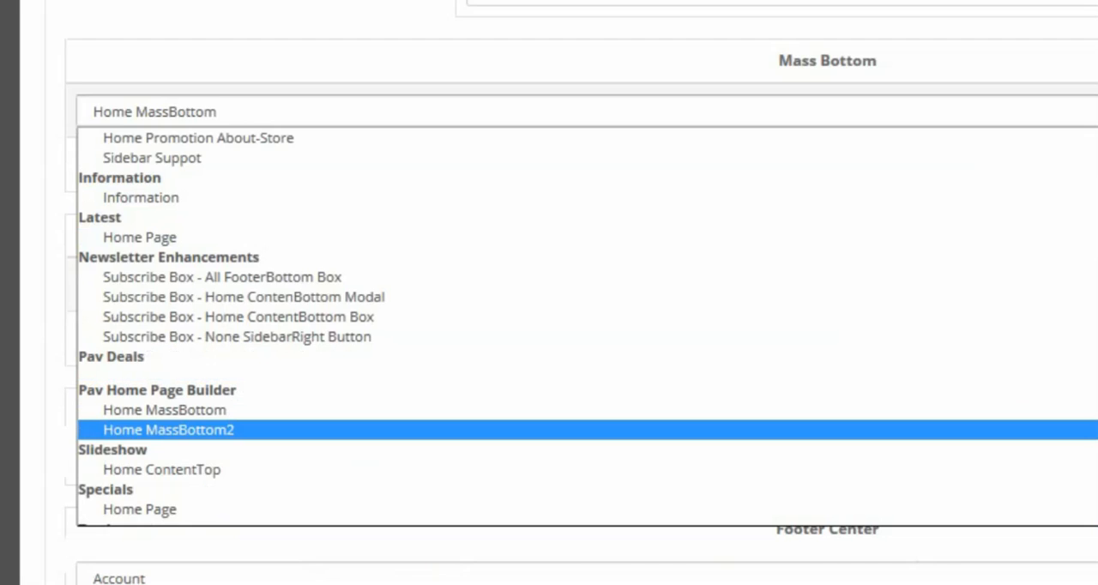
{"action": "left_click", "coordinate": [1033, 430]}
{"action": "scroll", "coordinate": [899, 453], "scroll_direction": "up", "scroll_amount": 7}
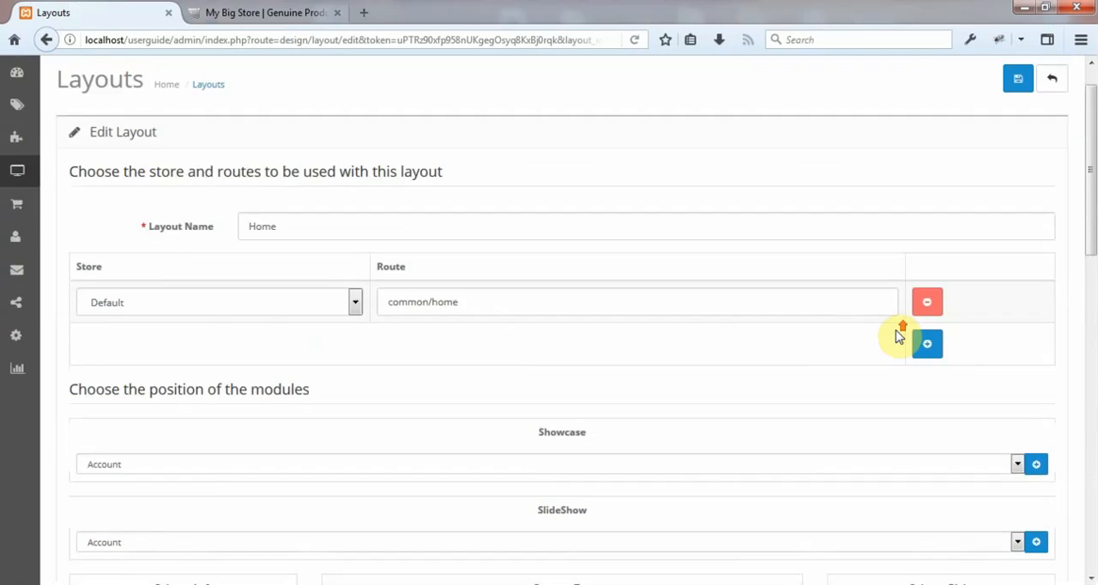
{"action": "scroll", "coordinate": [897, 335], "scroll_direction": "up", "scroll_amount": 1}
{"action": "left_click", "coordinate": [1020, 121]}
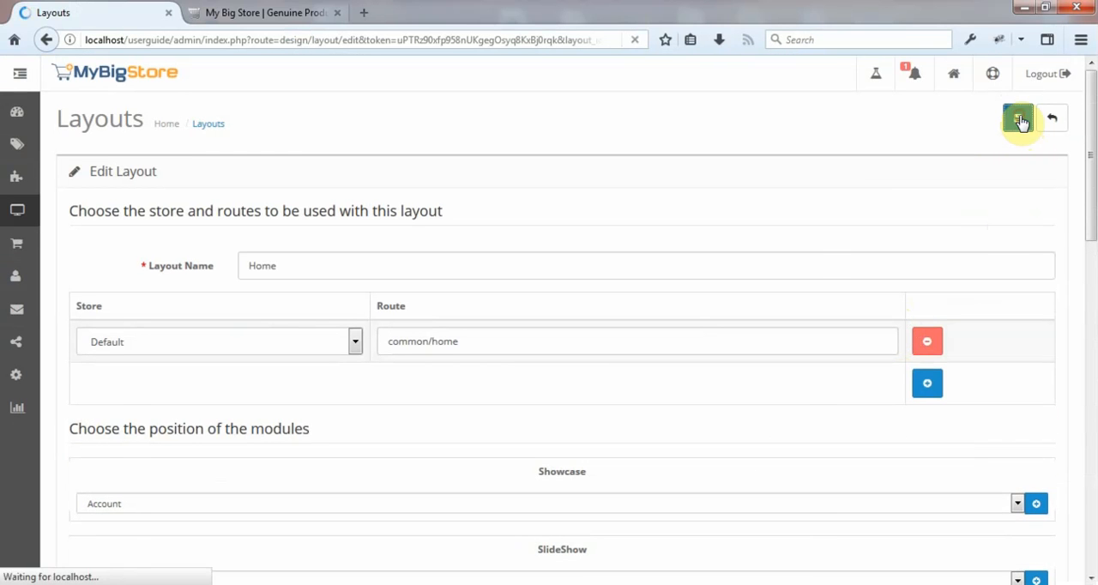
Switch to the My Big Store storefront and reload its home page.
{"action": "left_click", "coordinate": [285, 15]}
{"action": "scroll", "coordinate": [491, 194], "scroll_direction": "up", "scroll_amount": 7}
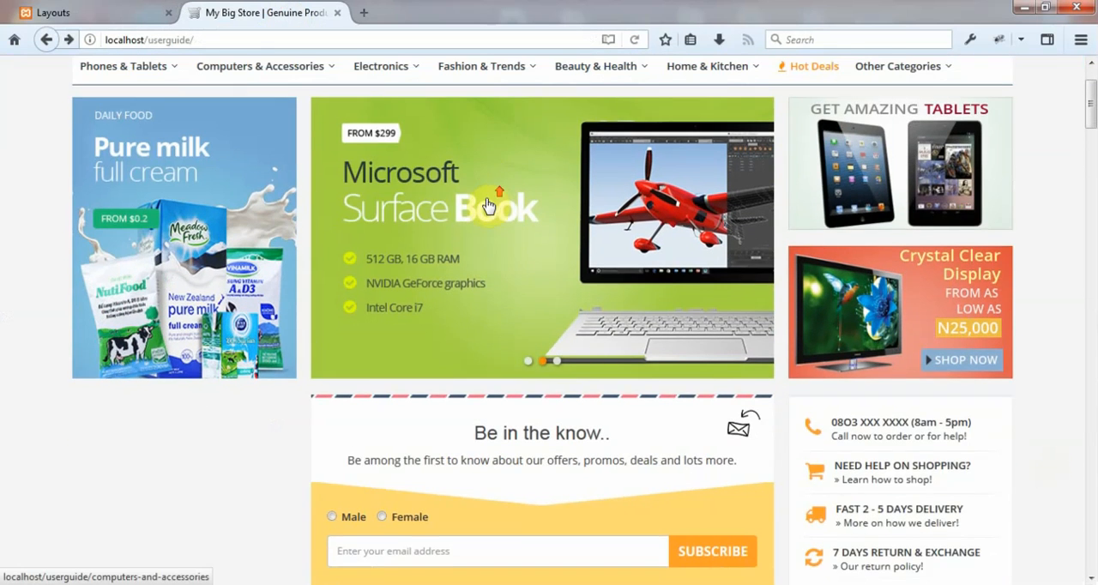
{"action": "scroll", "coordinate": [306, 203], "scroll_direction": "up", "scroll_amount": 2}
{"action": "left_click", "coordinate": [204, 116]}
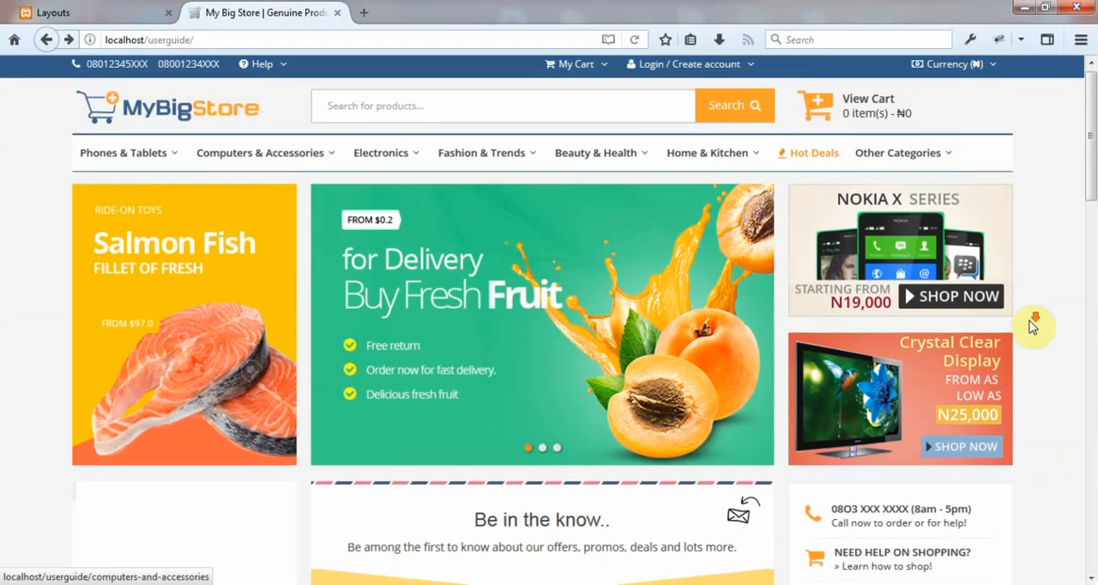
Examine the Product list and Products By ID columns and the cosmetics banner below them on the storefront home page.
{"action": "scroll", "coordinate": [1038, 321], "scroll_direction": "down", "scroll_amount": 5}
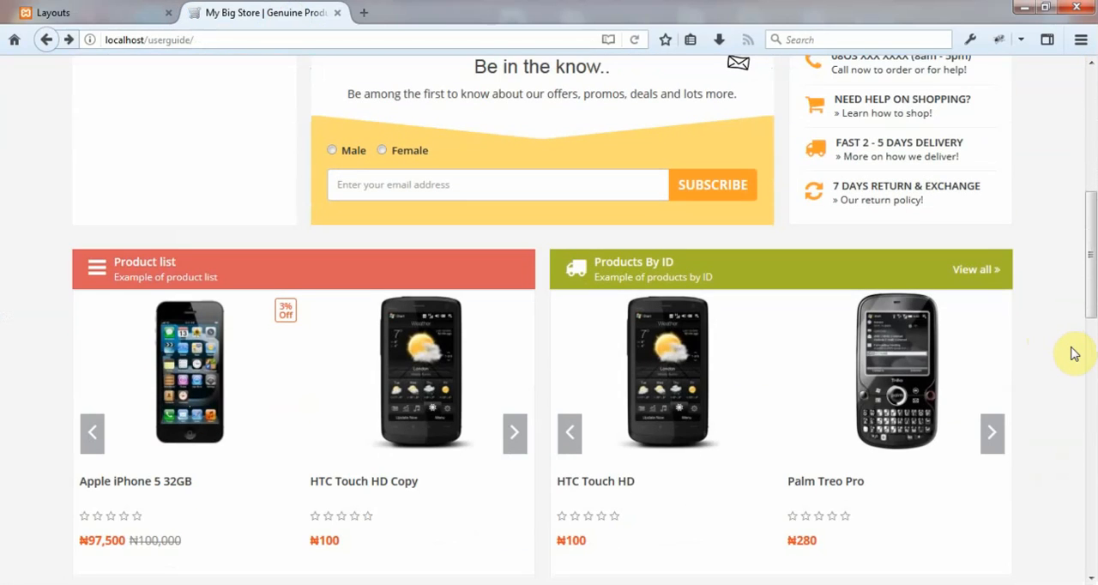
{"action": "scroll", "coordinate": [1071, 349], "scroll_direction": "down", "scroll_amount": 2}
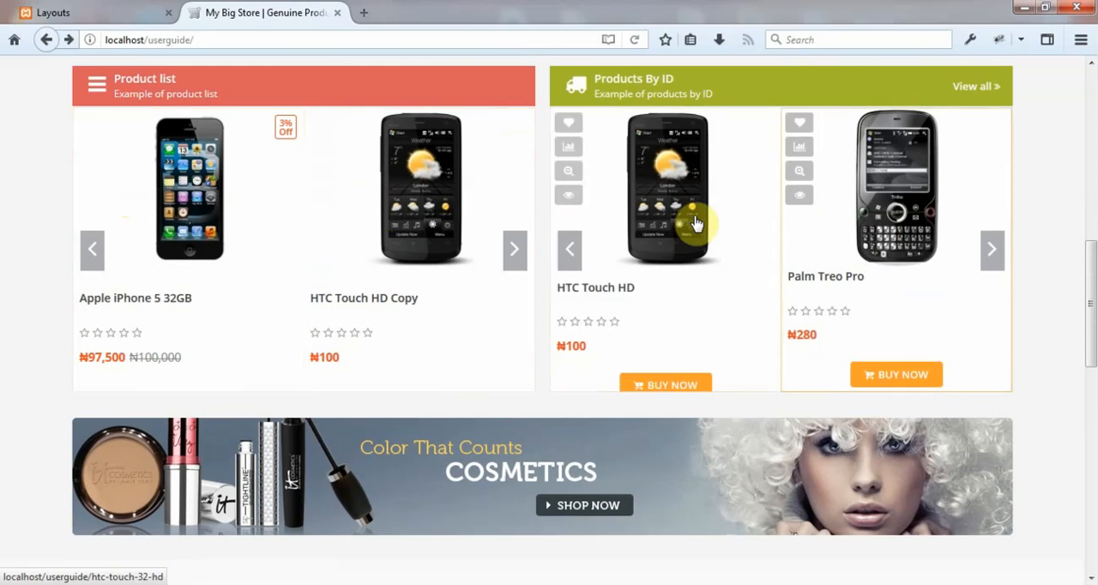
{"action": "scroll", "coordinate": [824, 258], "scroll_direction": "up", "scroll_amount": 1}
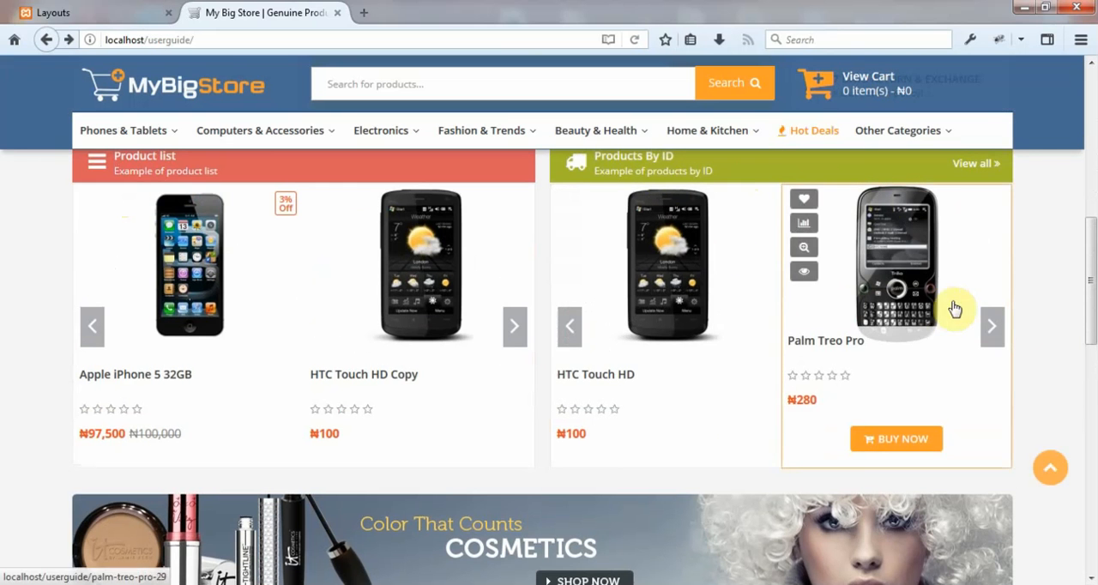
{"action": "scroll", "coordinate": [1069, 371], "scroll_direction": "up", "scroll_amount": 1}
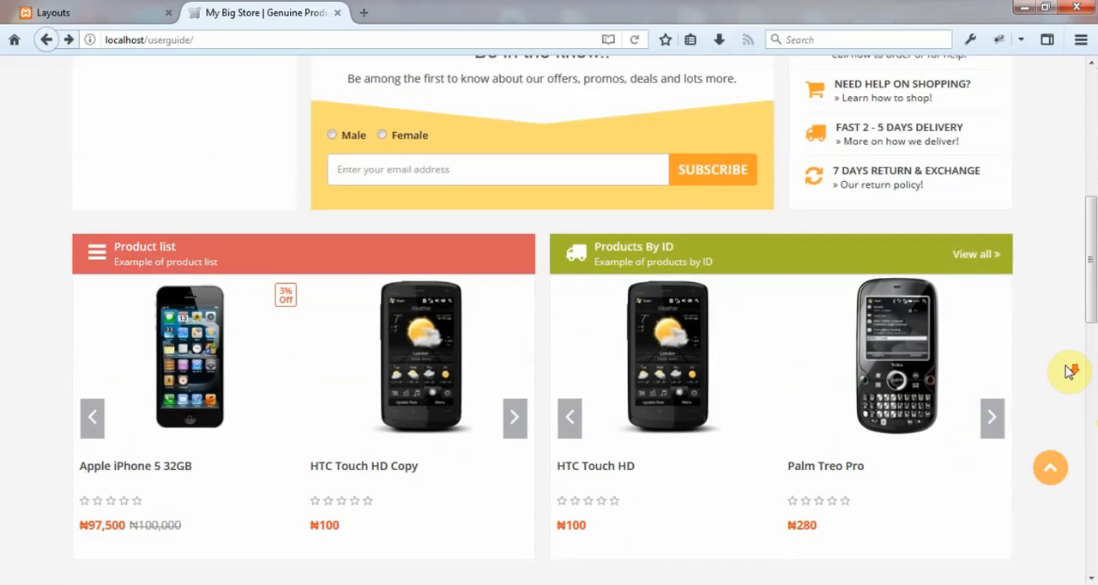
{"action": "scroll", "coordinate": [1042, 355], "scroll_direction": "down", "scroll_amount": 2}
{"action": "scroll", "coordinate": [944, 343], "scroll_direction": "down", "scroll_amount": 3}
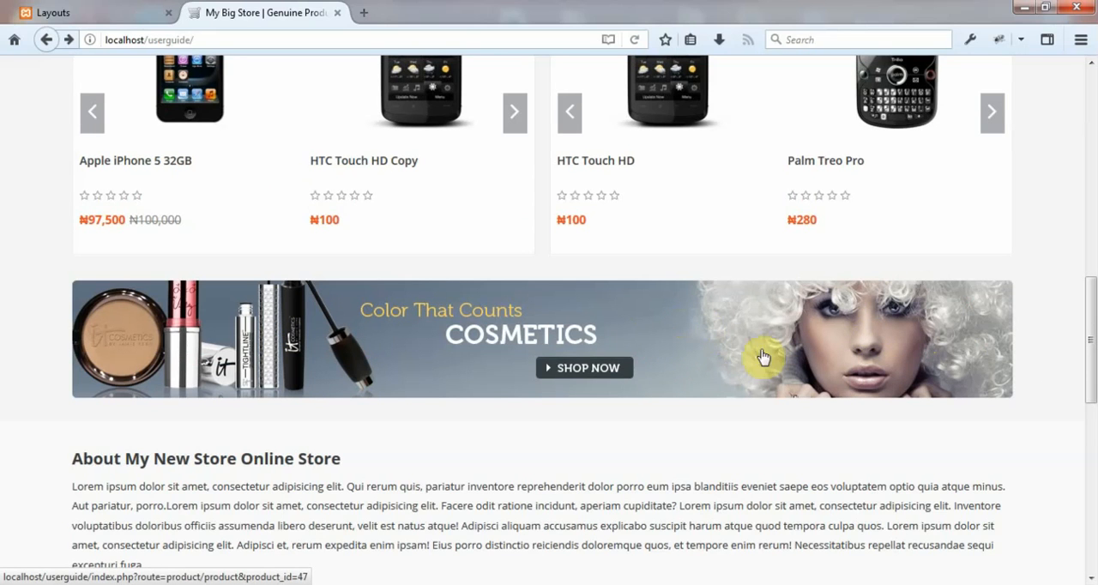
{"action": "scroll", "coordinate": [863, 356], "scroll_direction": "up", "scroll_amount": 4}
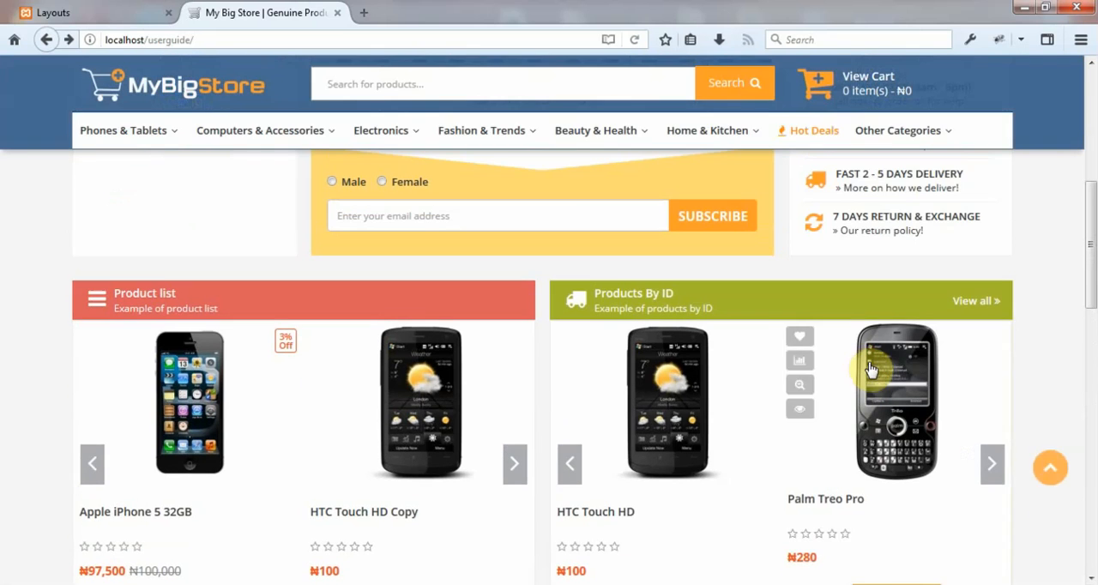
{"action": "scroll", "coordinate": [816, 369], "scroll_direction": "down", "scroll_amount": 1}
{"action": "scroll", "coordinate": [541, 361], "scroll_direction": "down", "scroll_amount": 1}
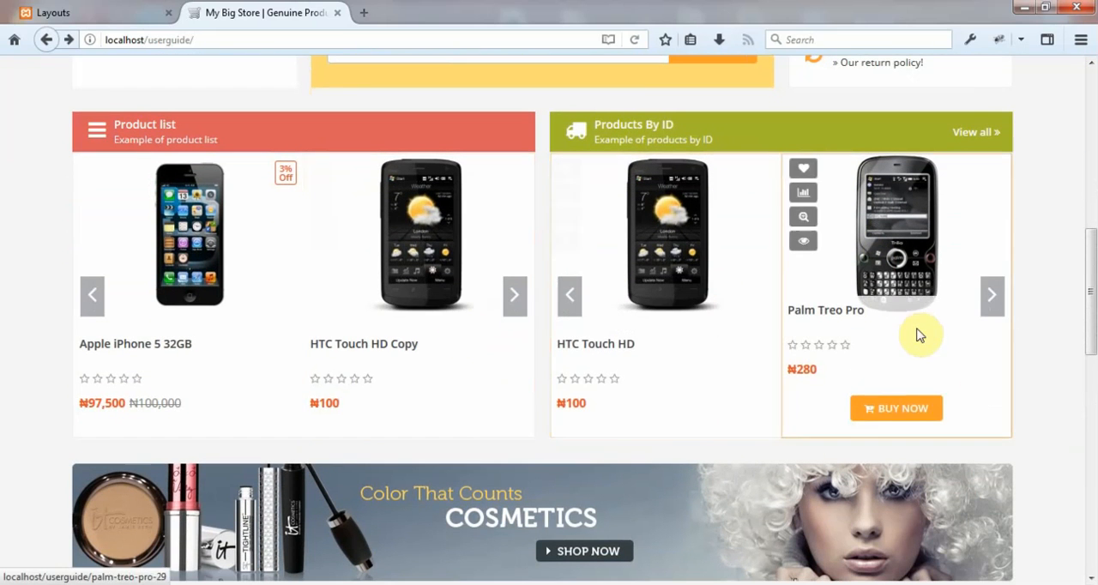
Shrink the browser window from full screen and check how the product widgets and banner rearrange at the narrower width.
{"action": "left_click", "coordinate": [1049, 8]}
{"action": "scroll", "coordinate": [884, 266], "scroll_direction": "up", "scroll_amount": 5}
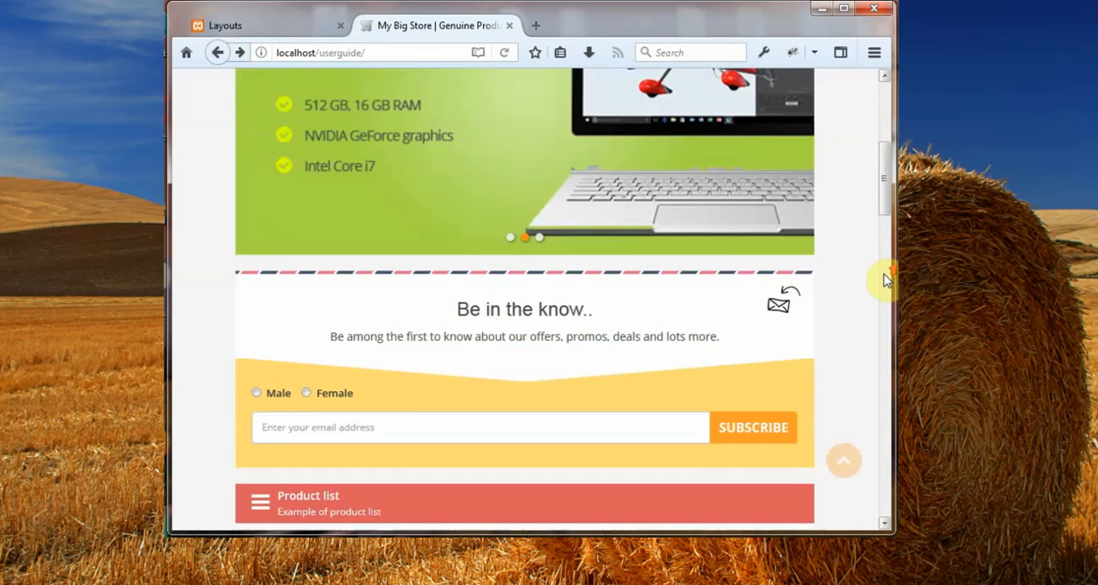
{"action": "scroll", "coordinate": [885, 281], "scroll_direction": "down", "scroll_amount": 5}
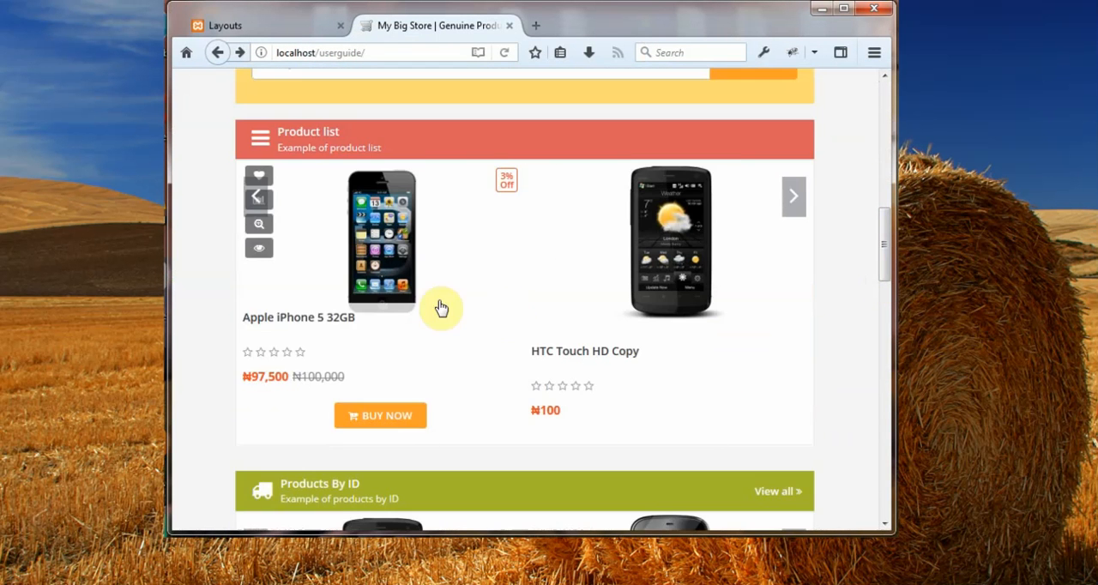
{"action": "scroll", "coordinate": [601, 292], "scroll_direction": "down", "scroll_amount": 5}
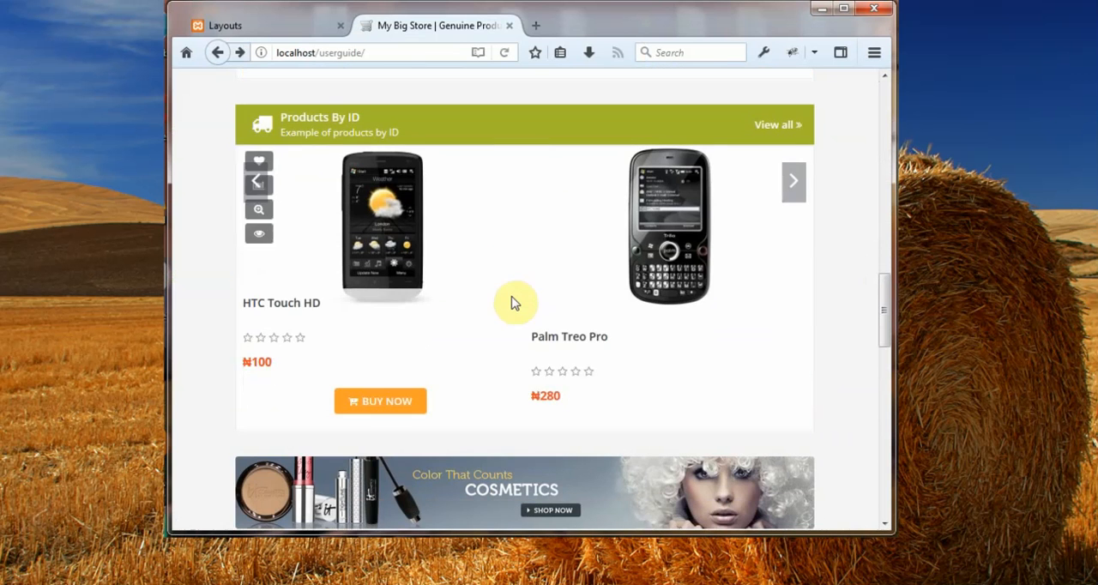
Examine the Product list and Products By ID widgets and the cosmetics banner on the storefront home page in the narrow window.
{"action": "scroll", "coordinate": [601, 296], "scroll_direction": "up", "scroll_amount": 3}
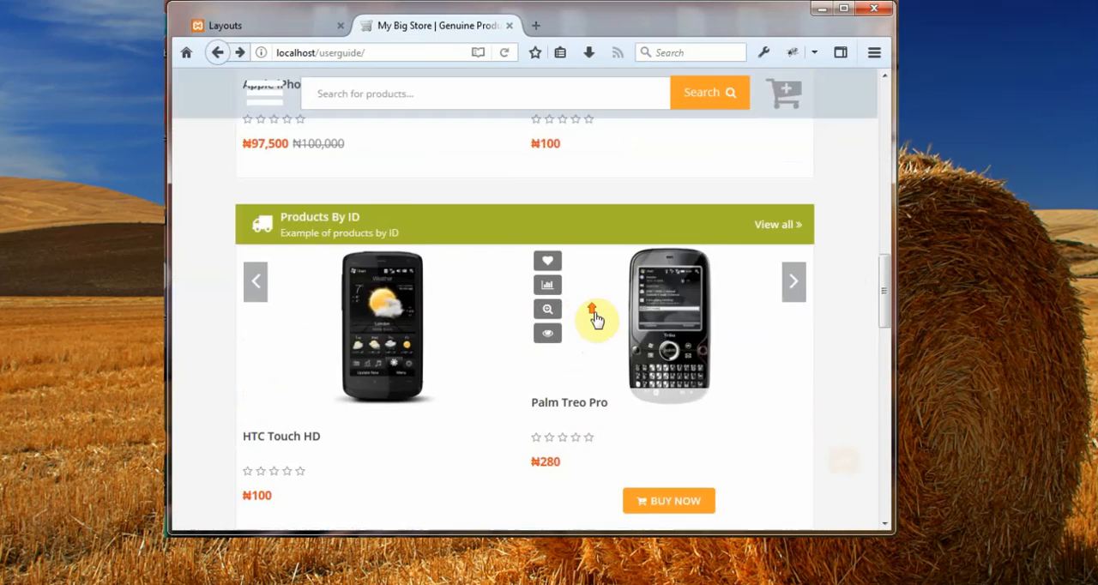
{"action": "scroll", "coordinate": [566, 297], "scroll_direction": "up", "scroll_amount": 4}
{"action": "scroll", "coordinate": [581, 331], "scroll_direction": "down", "scroll_amount": 5}
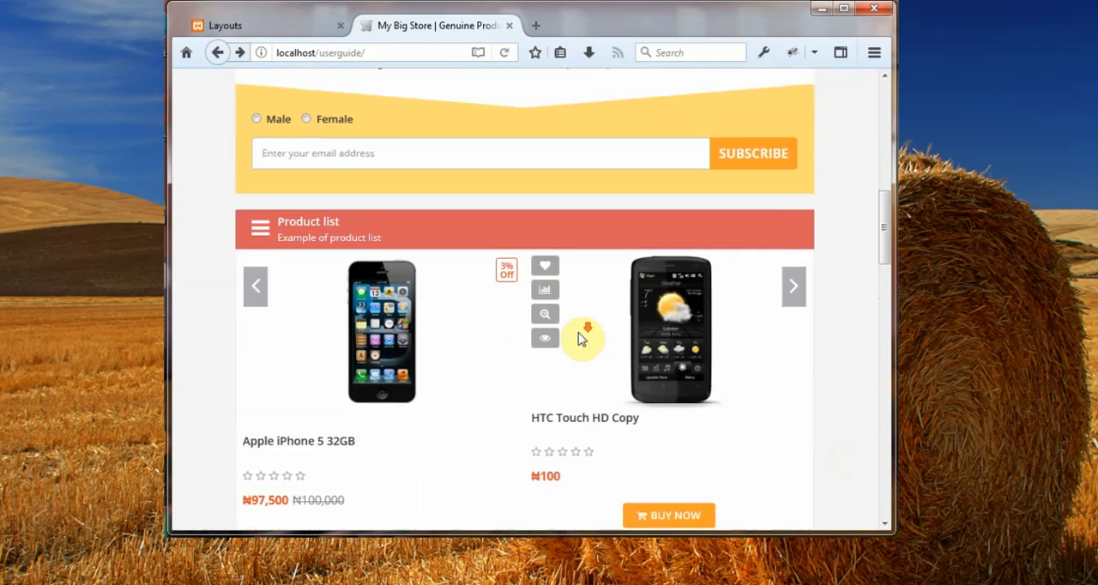
{"action": "scroll", "coordinate": [598, 329], "scroll_direction": "down", "scroll_amount": 5}
{"action": "scroll", "coordinate": [589, 319], "scroll_direction": "up", "scroll_amount": 5}
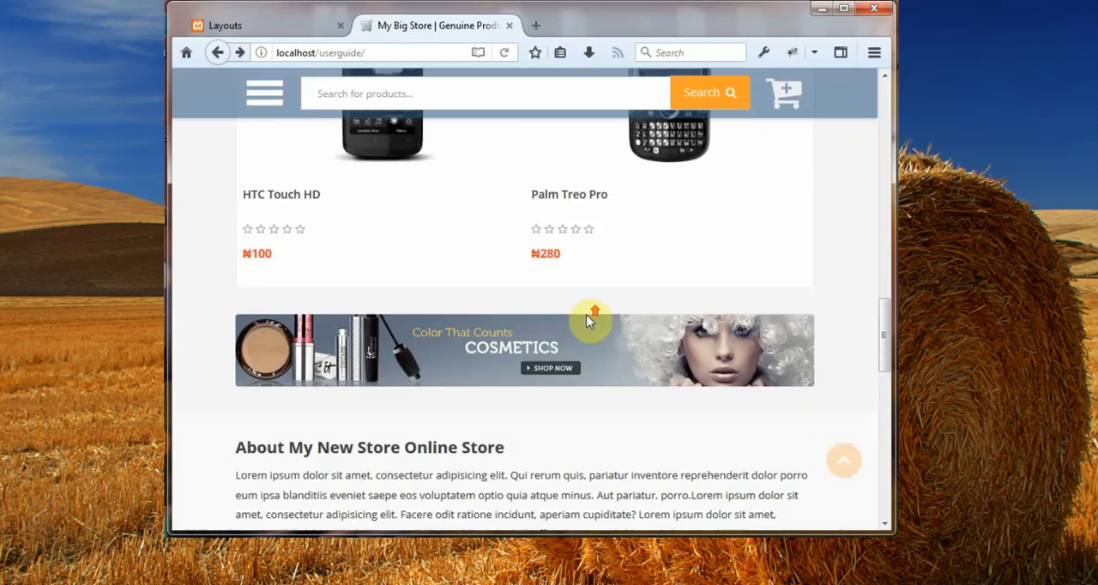
{"action": "scroll", "coordinate": [567, 343], "scroll_direction": "up", "scroll_amount": 2}
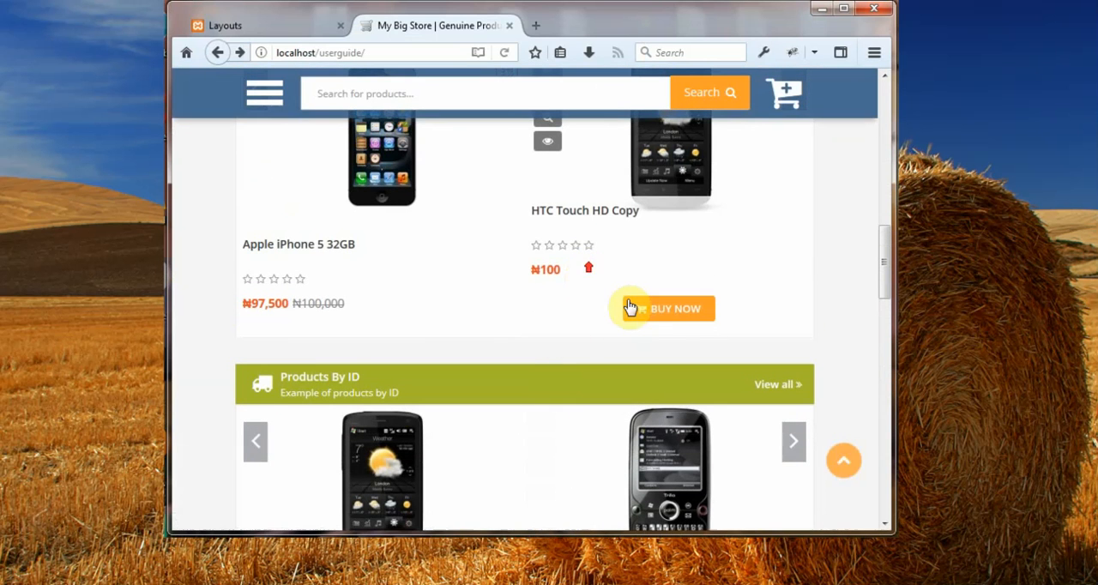
{"action": "scroll", "coordinate": [806, 292], "scroll_direction": "up", "scroll_amount": 3}
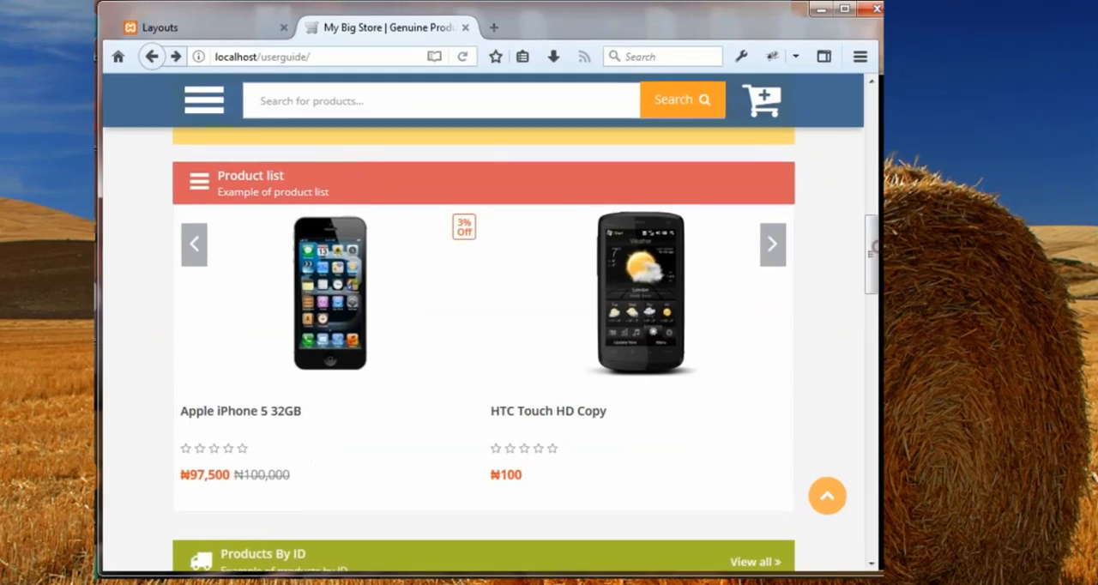
Widen the browser window, check the product widgets' arrangement, and restore the window to full screen.
{"action": "left_click_drag", "start_coordinate": [892, 229], "coordinate": [1089, 234]}
{"action": "scroll", "coordinate": [1025, 261], "scroll_direction": "up", "scroll_amount": 6}
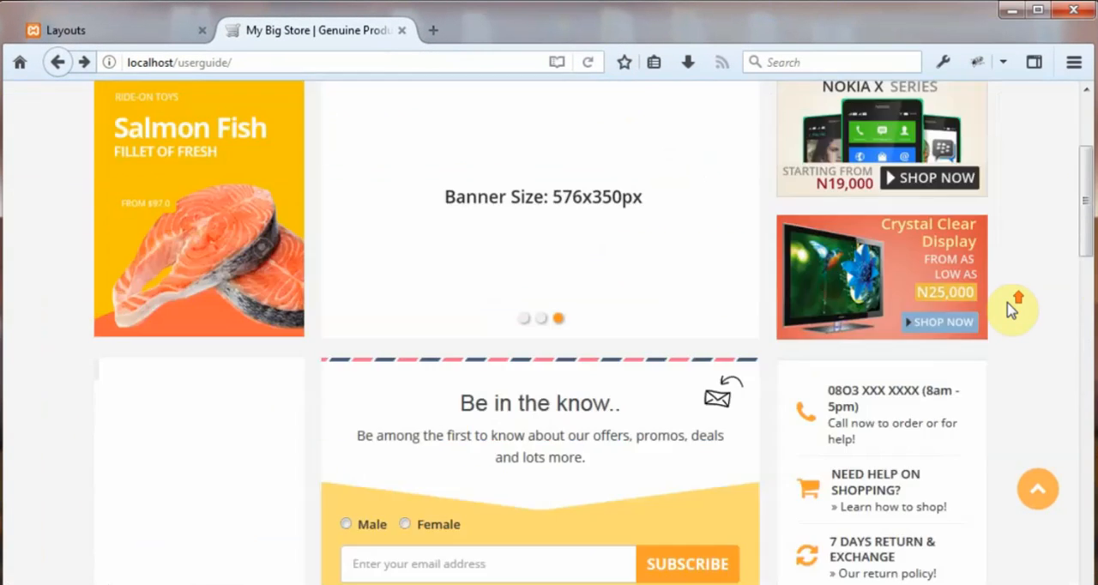
{"action": "scroll", "coordinate": [1013, 311], "scroll_direction": "down", "scroll_amount": 5}
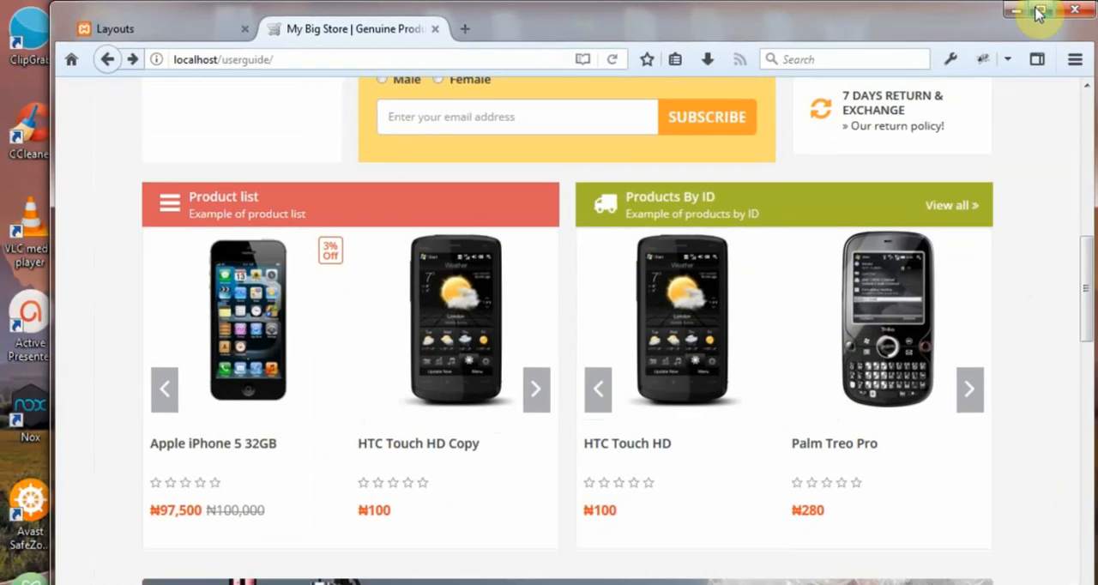
{"action": "left_click", "coordinate": [1038, 10]}
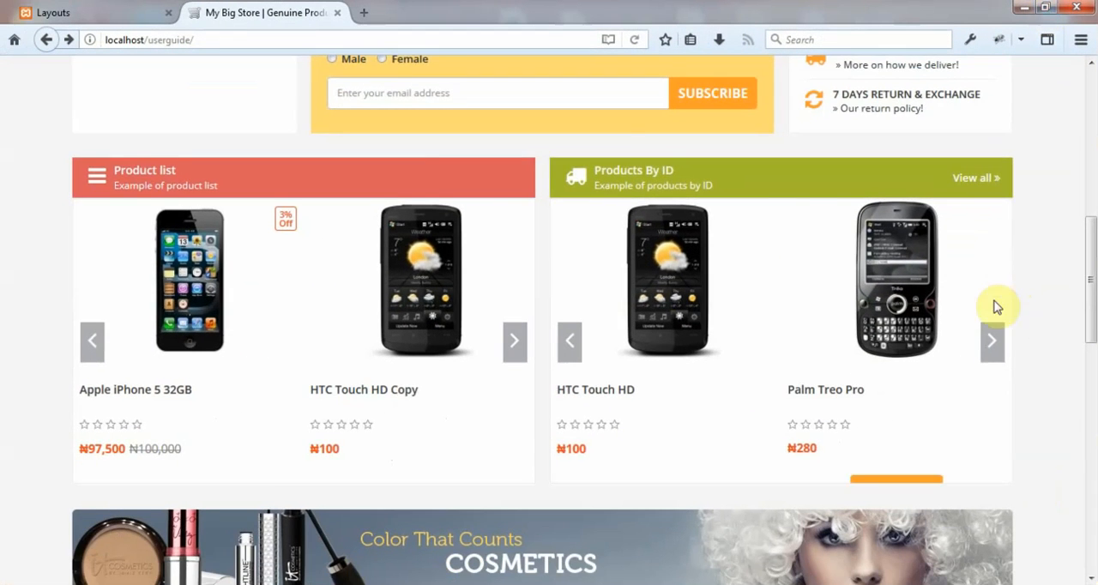
Review the storefront home page's product widgets and cosmetics banner again at full-screen width.
{"action": "scroll", "coordinate": [1012, 333], "scroll_direction": "up", "scroll_amount": 3}
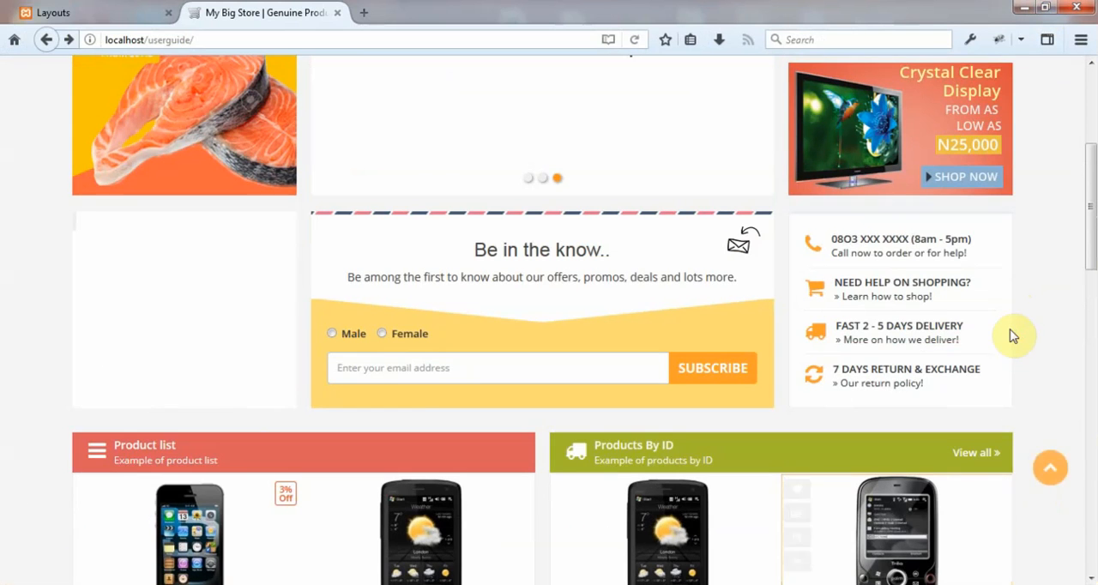
{"action": "left_click", "coordinate": [99, 13]}
{"action": "left_click", "coordinate": [273, 13]}
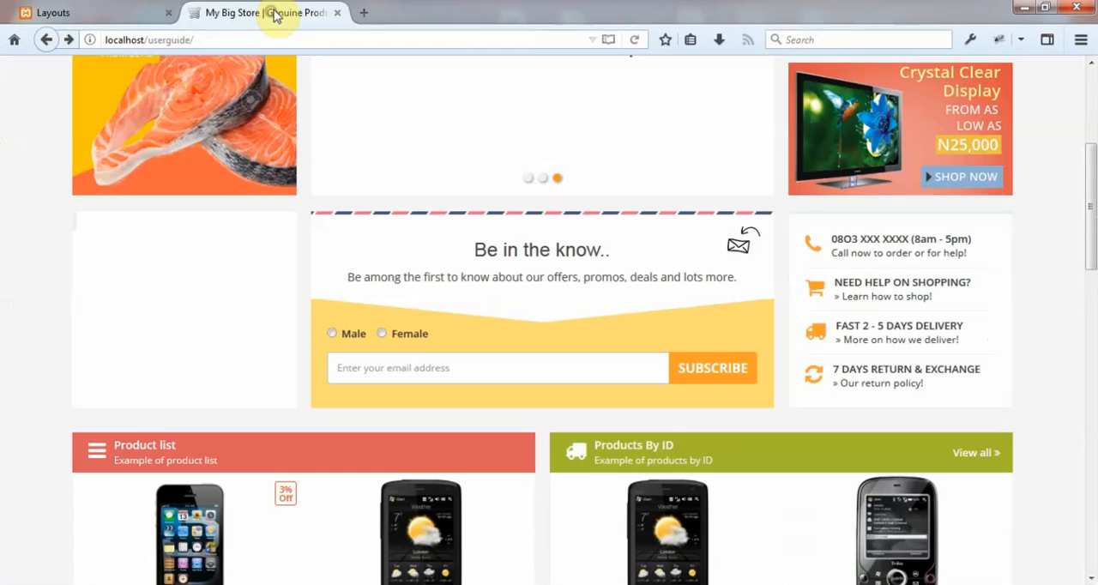
{"action": "scroll", "coordinate": [1027, 365], "scroll_direction": "down", "scroll_amount": 3}
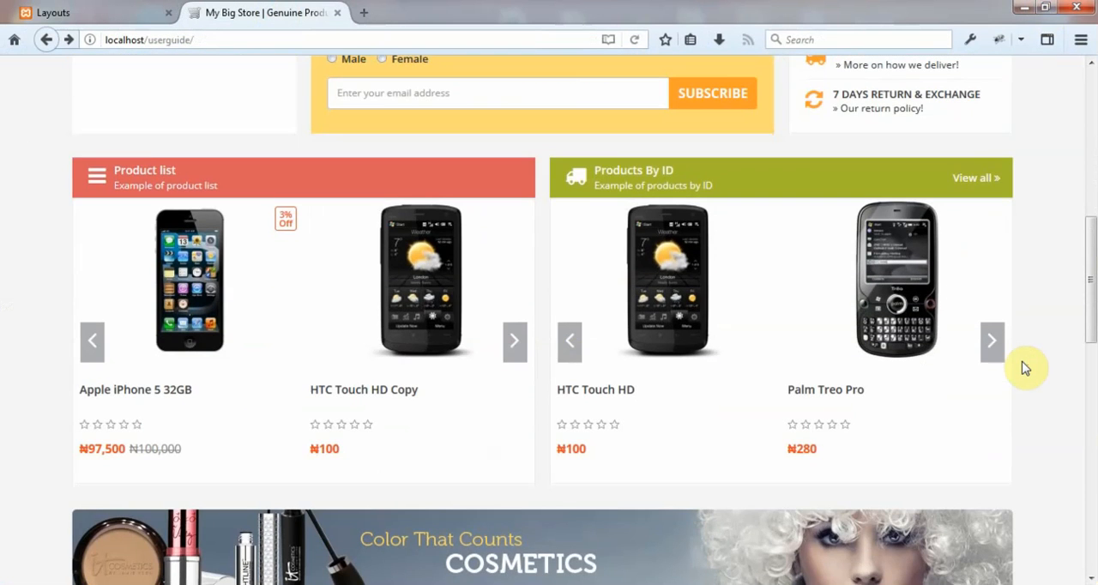
{"action": "scroll", "coordinate": [1026, 367], "scroll_direction": "down", "scroll_amount": 3}
{"action": "scroll", "coordinate": [1025, 367], "scroll_direction": "up", "scroll_amount": 7}
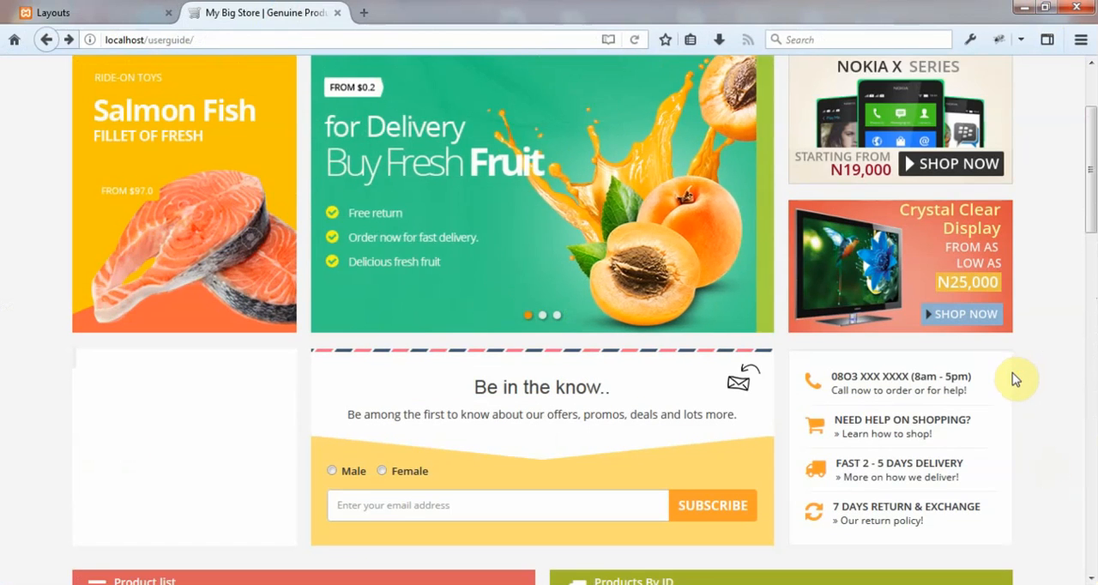
Return to the Layouts admin page and dismiss the notification above the layout list.
{"action": "left_click", "coordinate": [76, 10]}
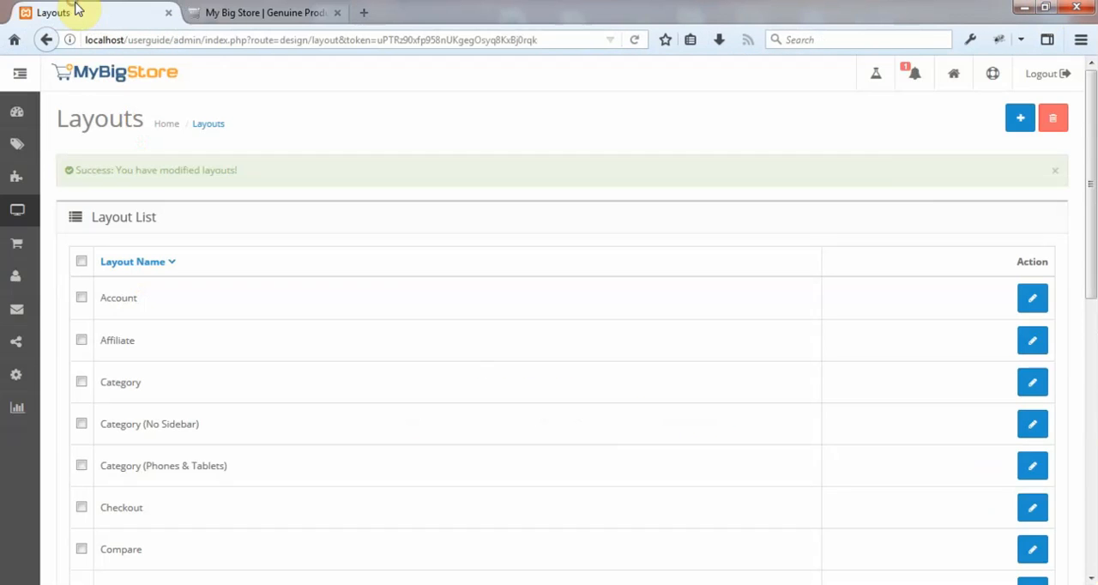
{"action": "left_click", "coordinate": [1057, 171]}
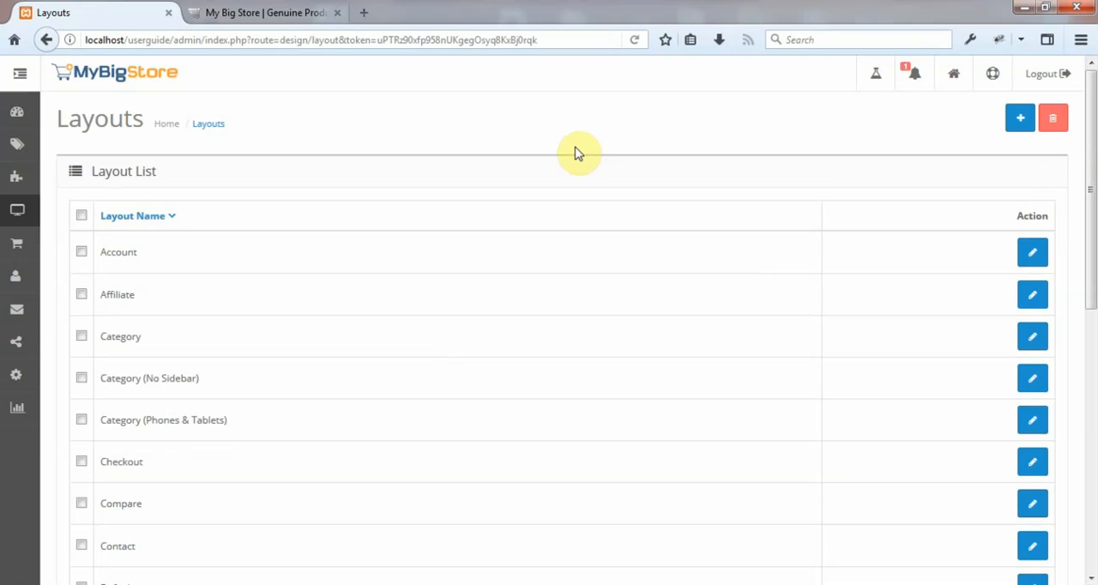